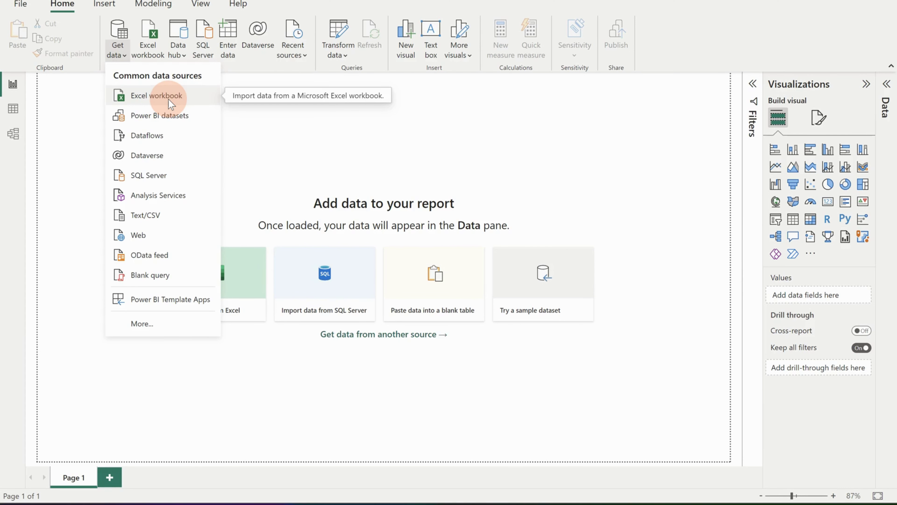
Connect to the Excel workbook FinancialStatementFY23Q2 from the Downloads folder as a data source
left_click(161, 100)
left_click(143, 126)
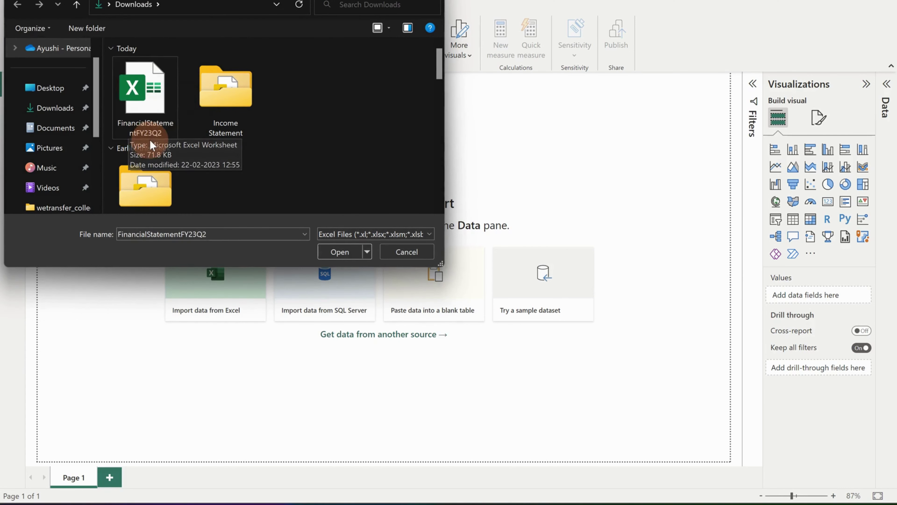
double_click(150, 132)
left_click(339, 251)
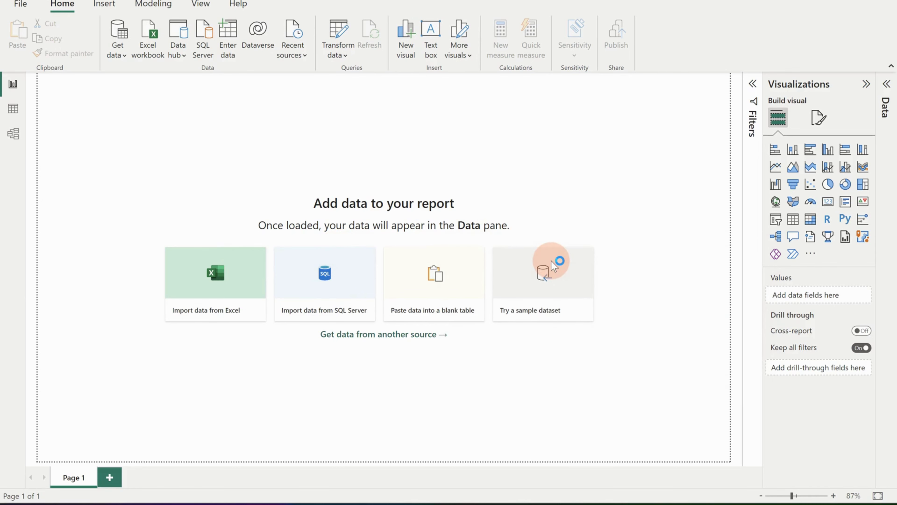
Choose the Yearly Income Statements sheet from the workbook's contents and open it for data transformation
scroll(336, 194, "down", 6)
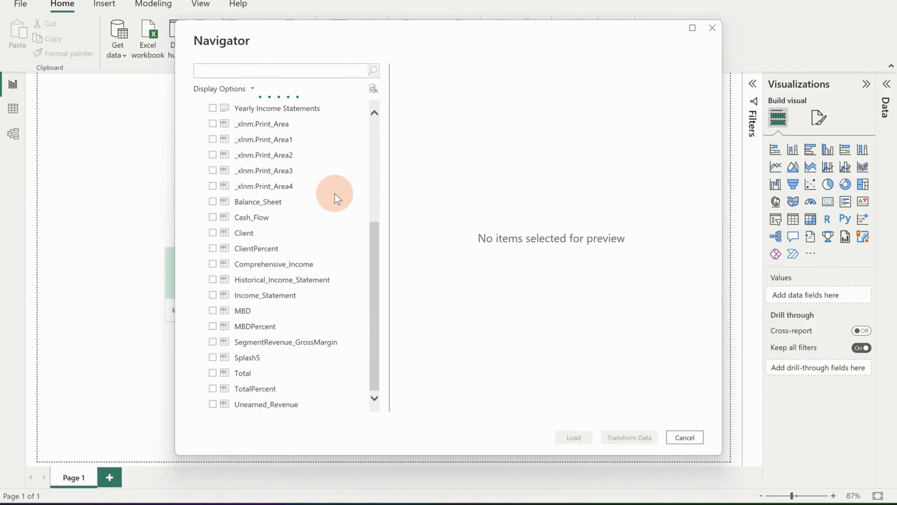
scroll(335, 194, "up", 5)
scroll(231, 126, "down", 3)
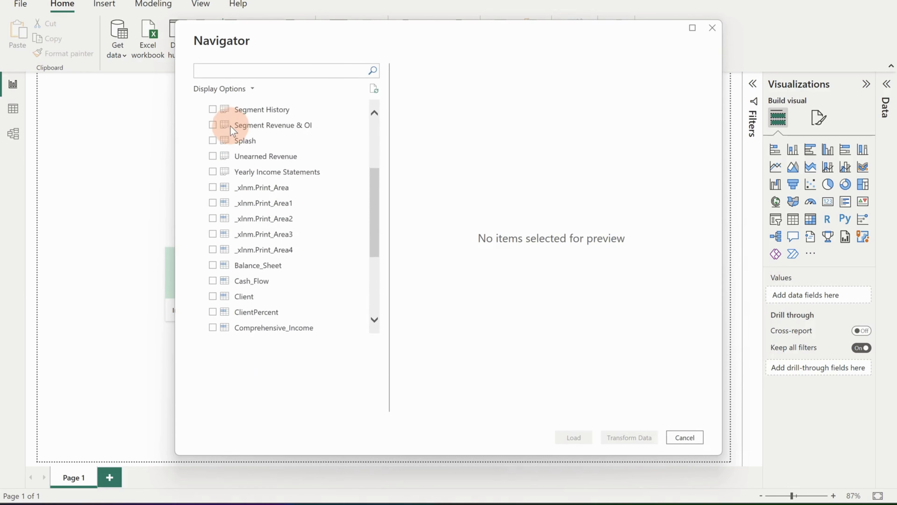
scroll(230, 126, "down", 3)
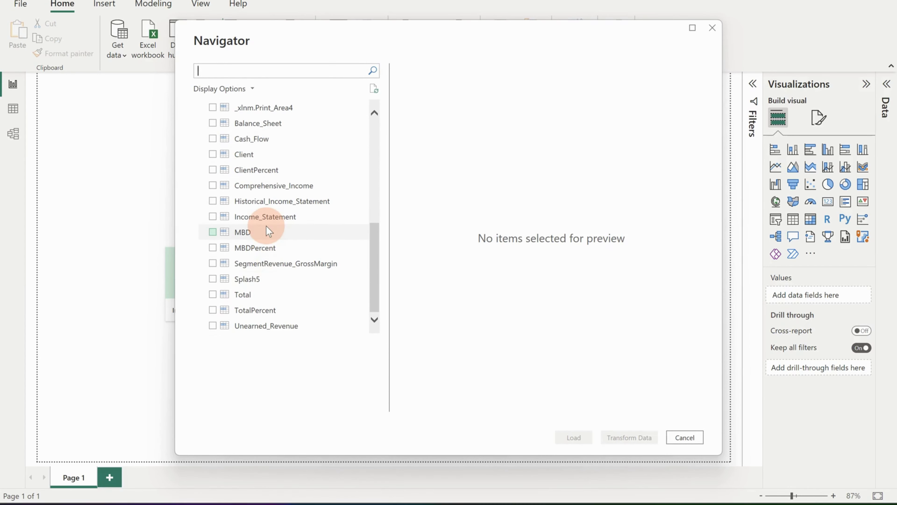
scroll(267, 226, "up", 4)
scroll(270, 228, "up", 3)
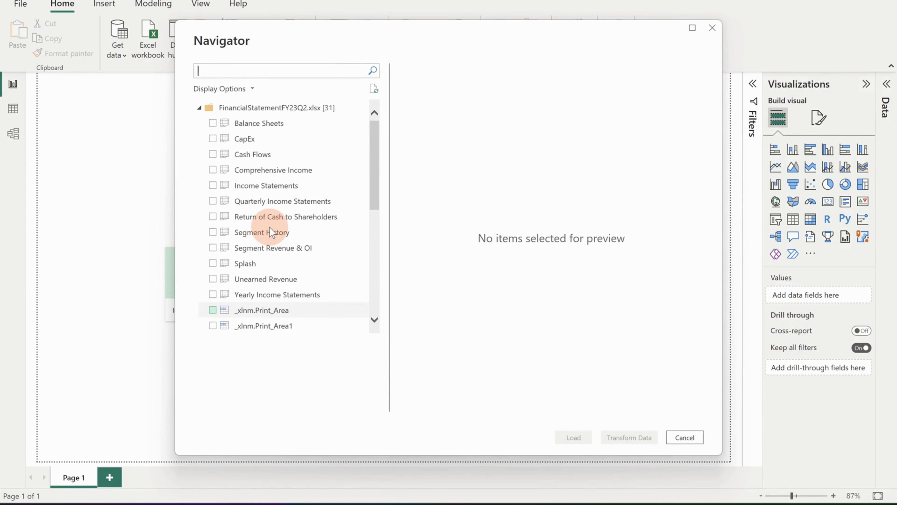
scroll(270, 228, "down", 4)
scroll(268, 230, "down", 3)
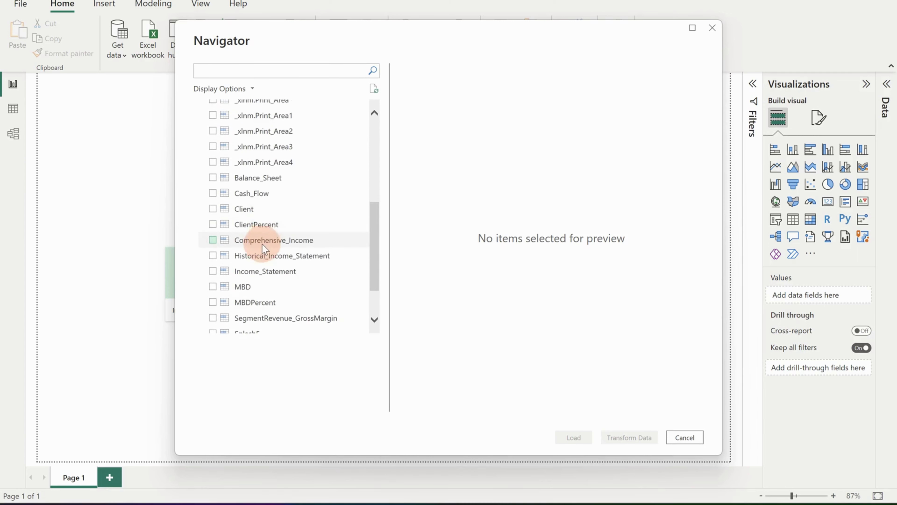
scroll(257, 253, "up", 6)
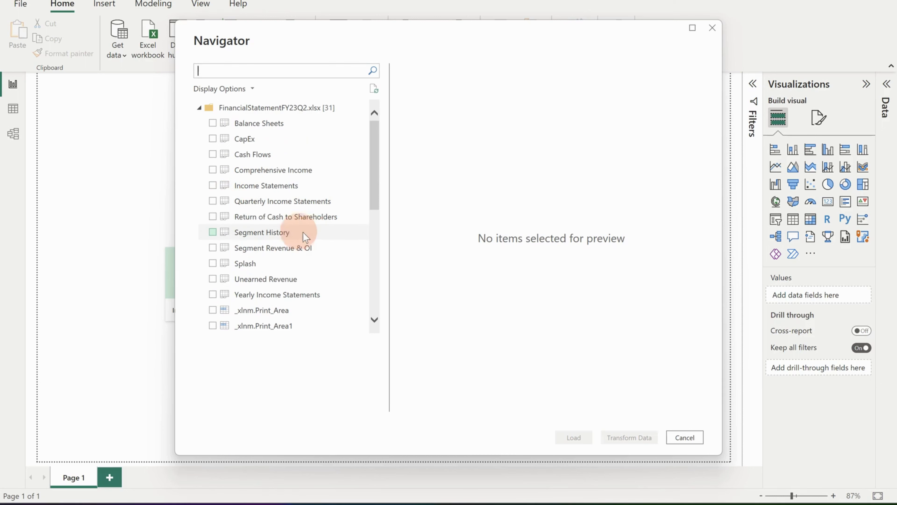
scroll(312, 233, "down", 1)
scroll(311, 233, "down", 3)
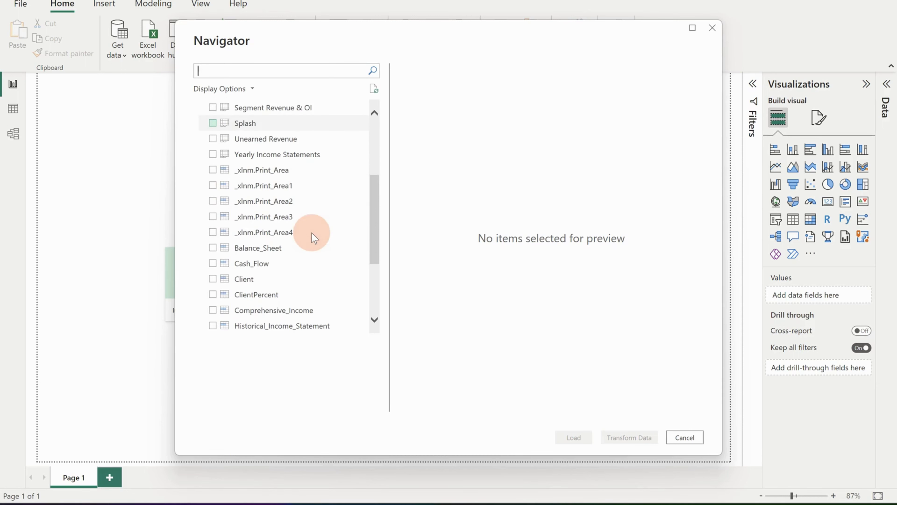
left_click(213, 154)
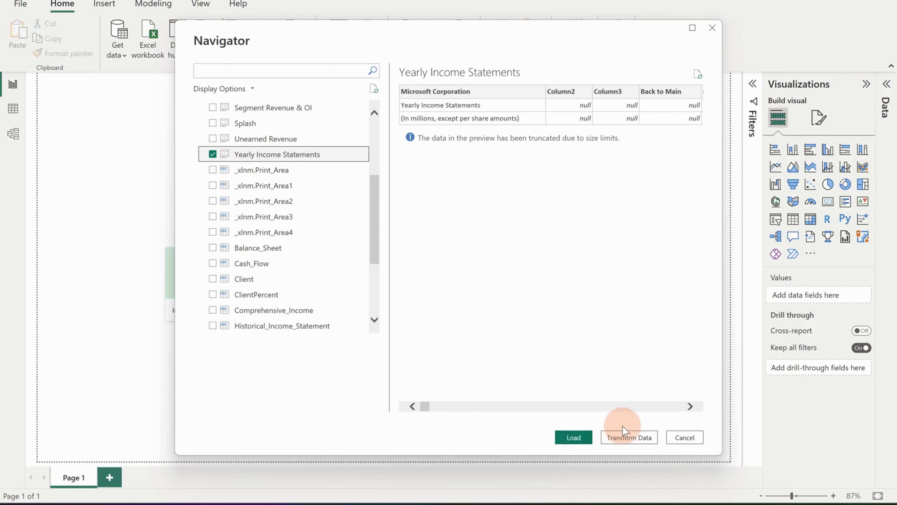
left_click(629, 437)
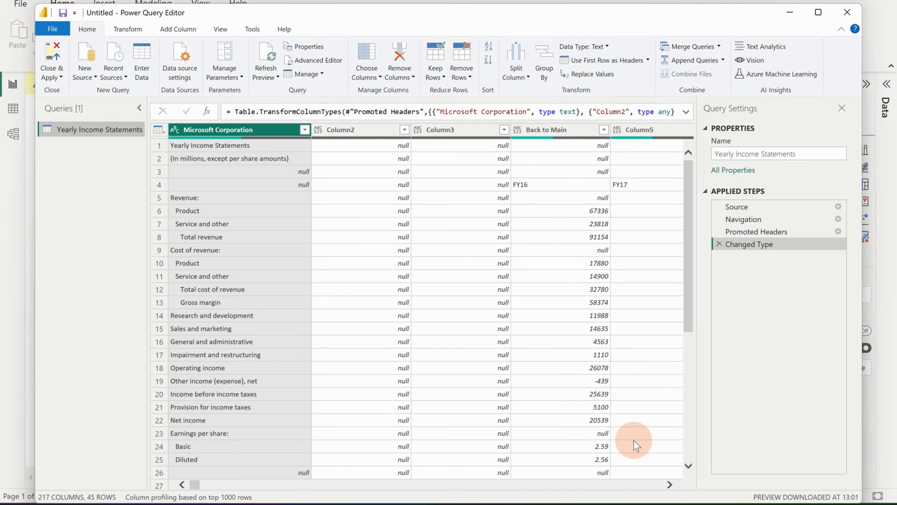
Keep only the Microsoft Corporation, Back to Main and Column5 through Column10 columns, removing all other columns from the query
scroll(558, 395, "down", 6)
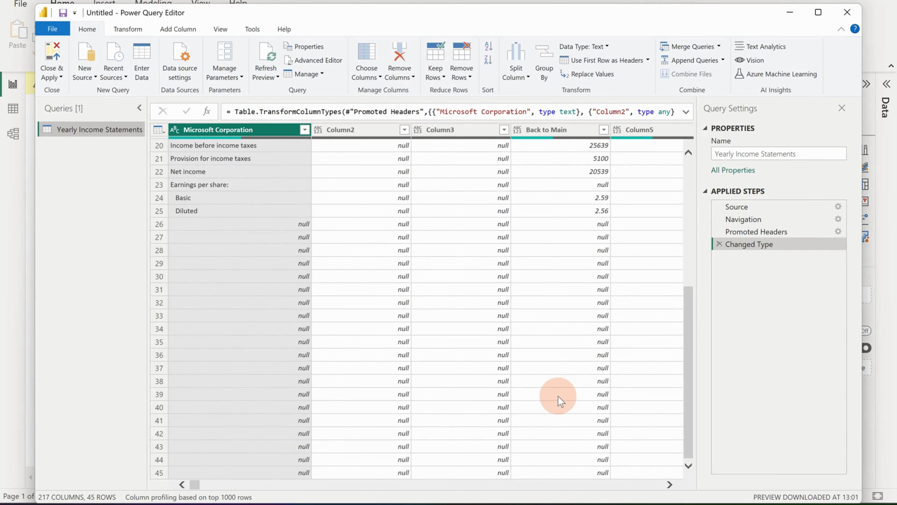
scroll(559, 396, "up", 6)
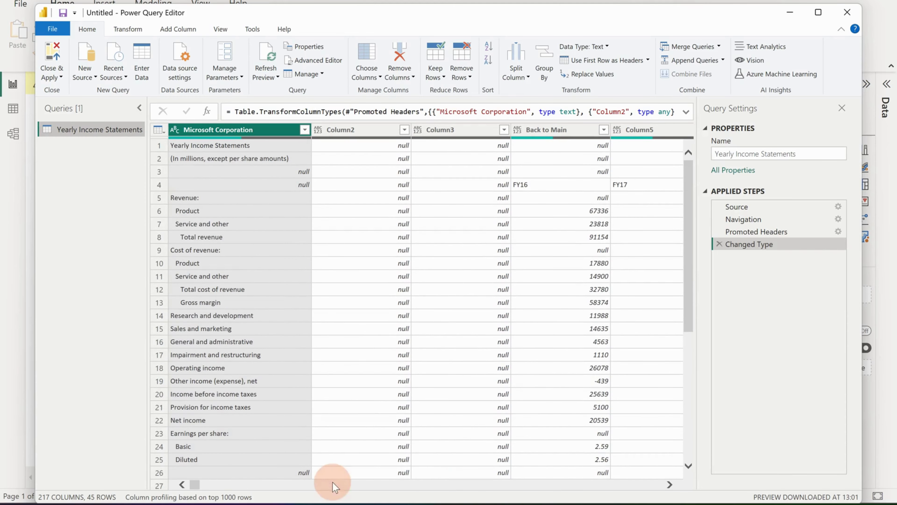
left_click_drag(197, 484, 100, 467)
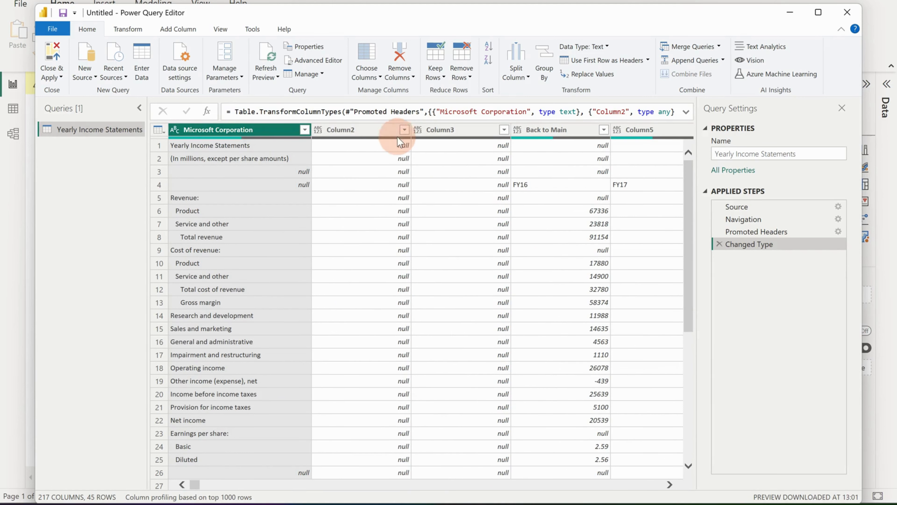
left_click(270, 130)
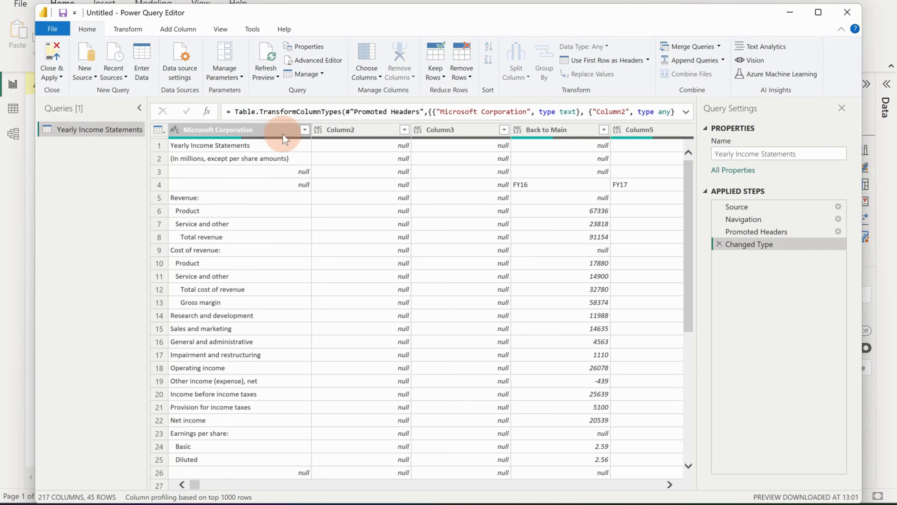
left_click(551, 131, "ctrl")
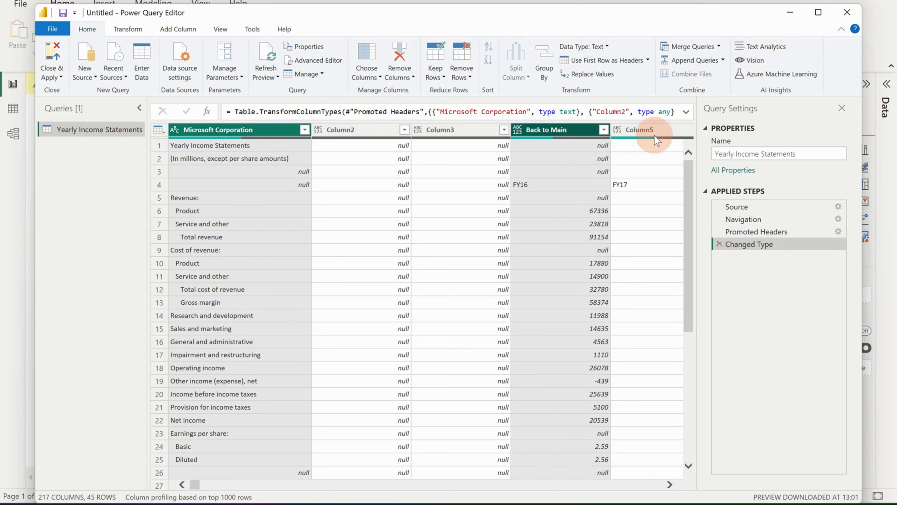
left_click(647, 130, "ctrl")
left_click(687, 130, "ctrl")
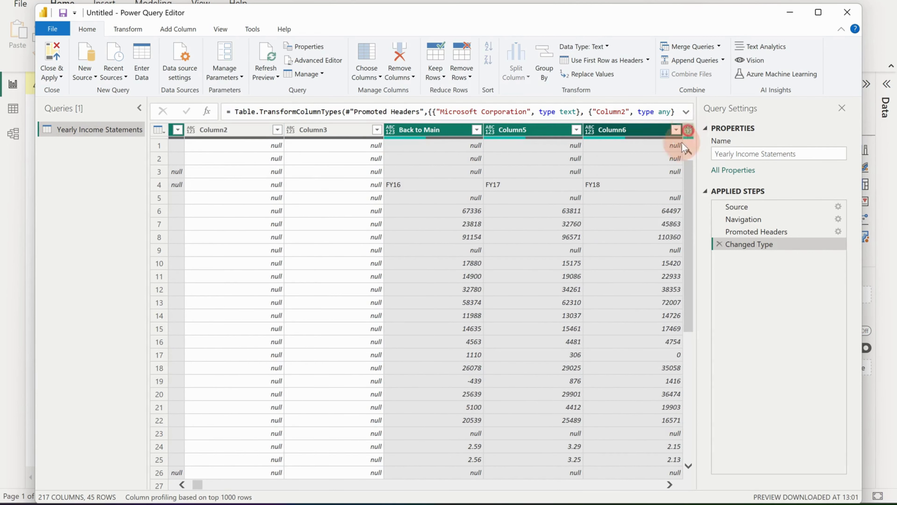
left_click_drag(195, 484, 205, 485)
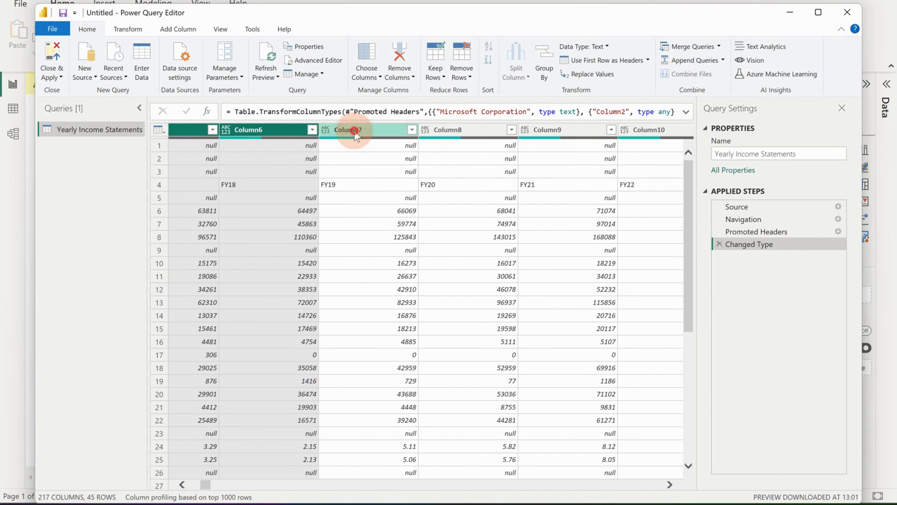
left_click(342, 130, "ctrl")
left_click(459, 130, "ctrl")
left_click(585, 131, "ctrl")
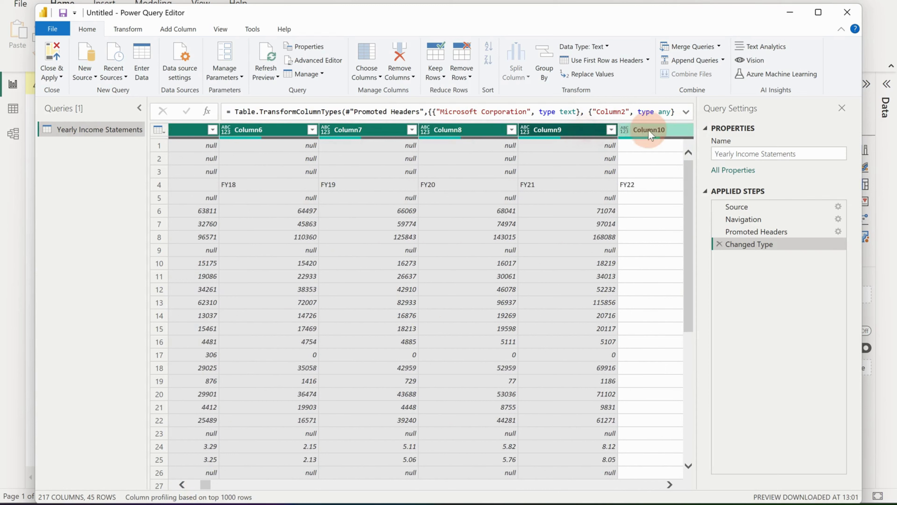
left_click(653, 130, "ctrl")
left_click_drag(202, 491, 180, 490)
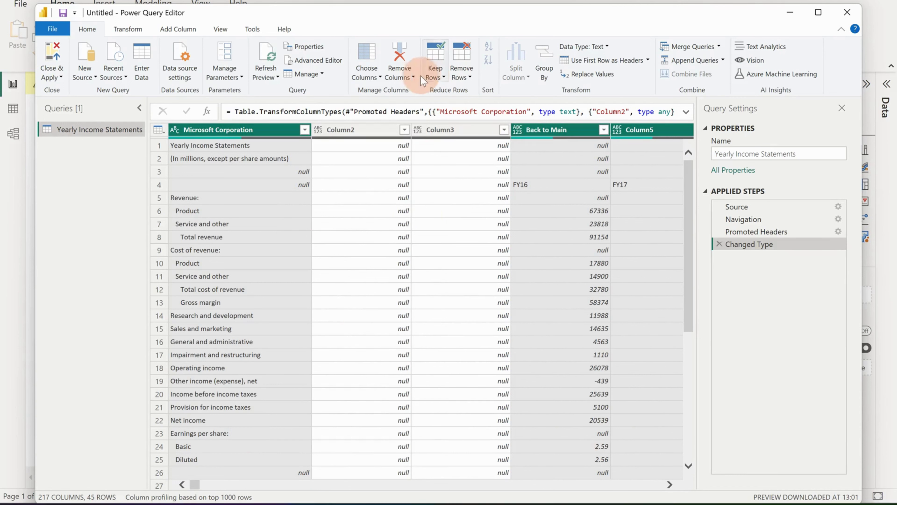
left_click(408, 78)
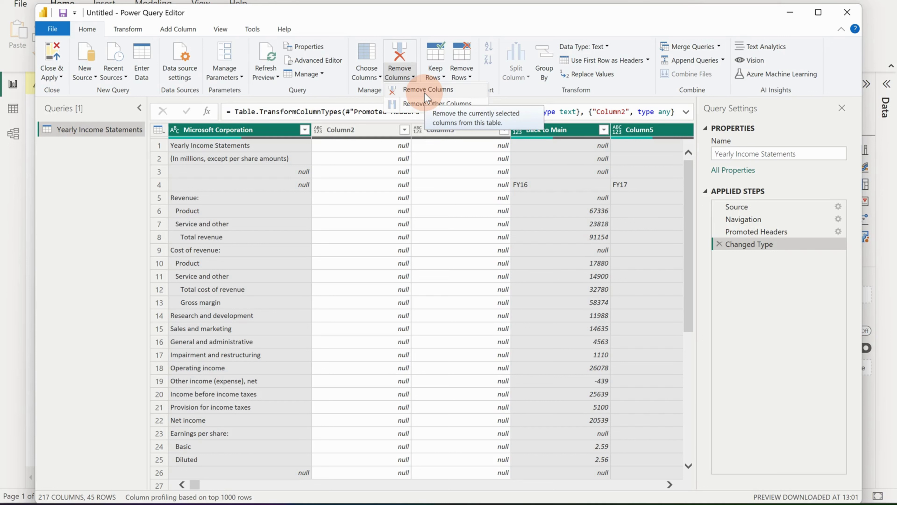
left_click(426, 106)
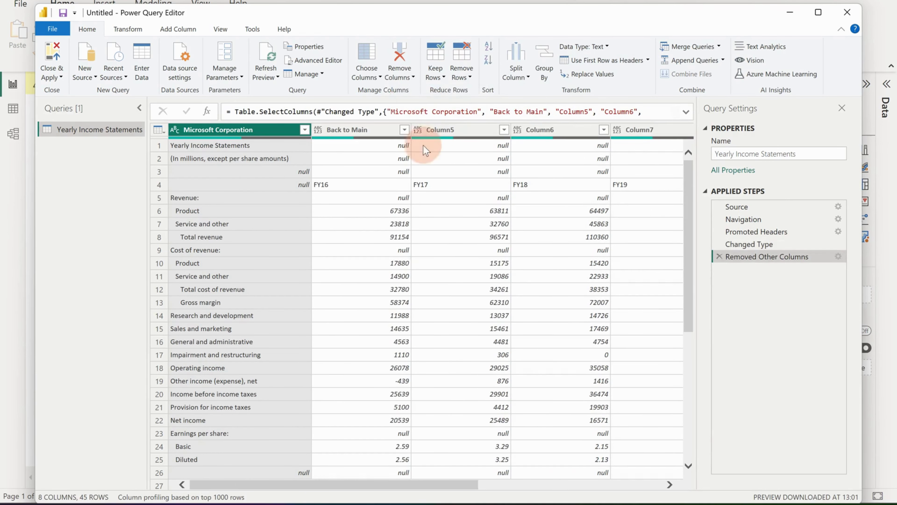
Remove the blank rows from the Yearly Income Statements query
left_click_drag(440, 482, 378, 481)
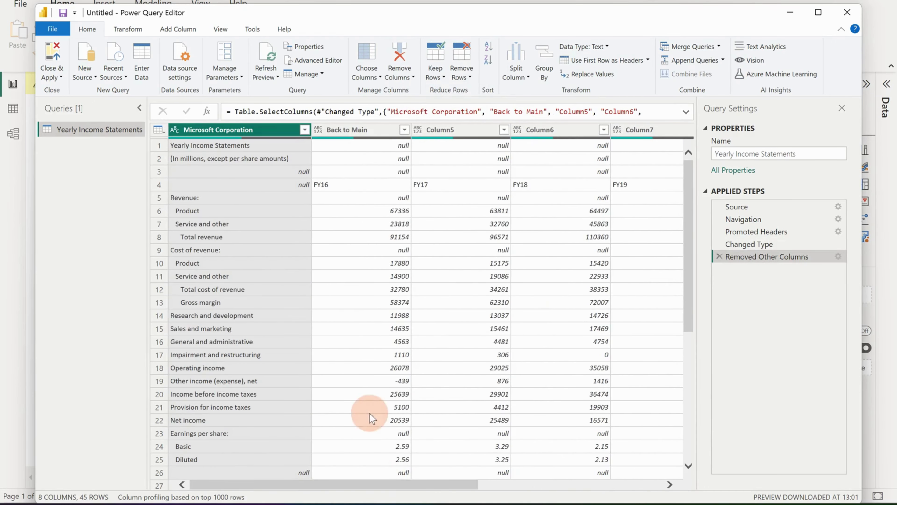
left_click(389, 291)
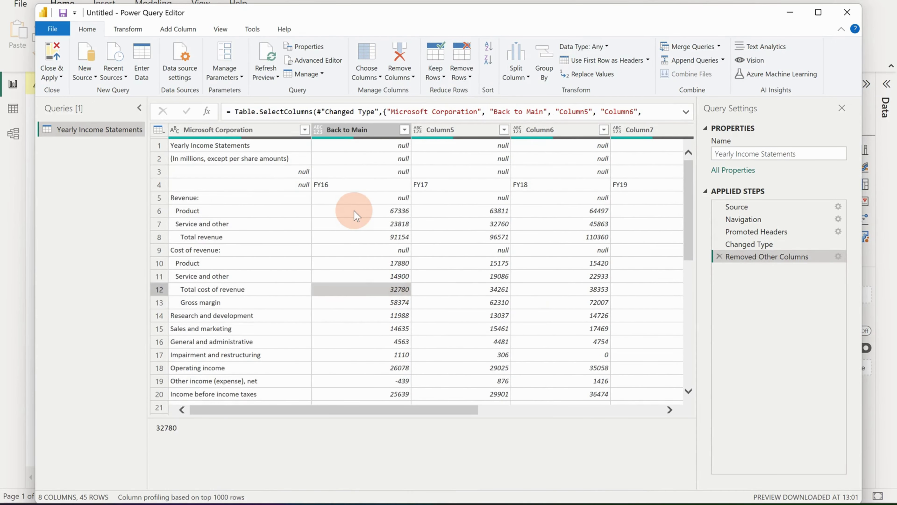
scroll(348, 263, "down", 8)
scroll(320, 257, "up", 3)
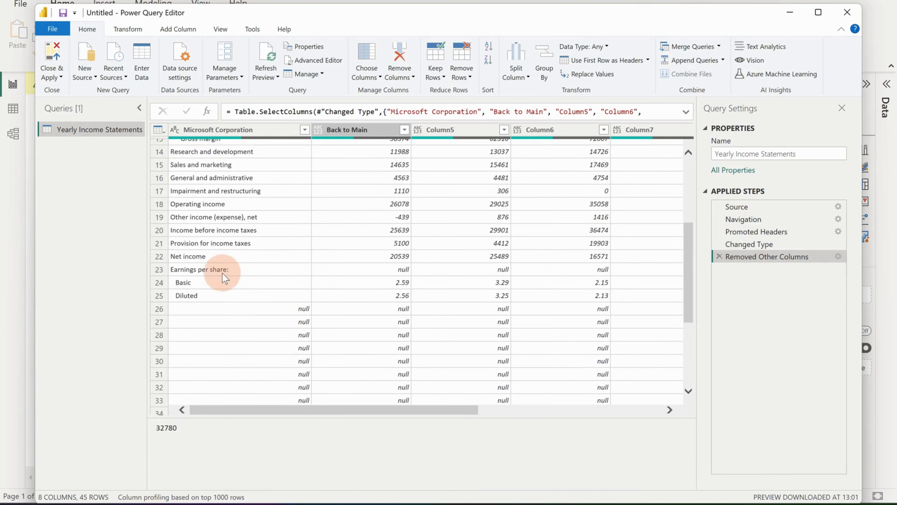
scroll(224, 281, "down", 3)
left_click_drag(444, 415, 357, 415)
scroll(416, 326, "up", 7)
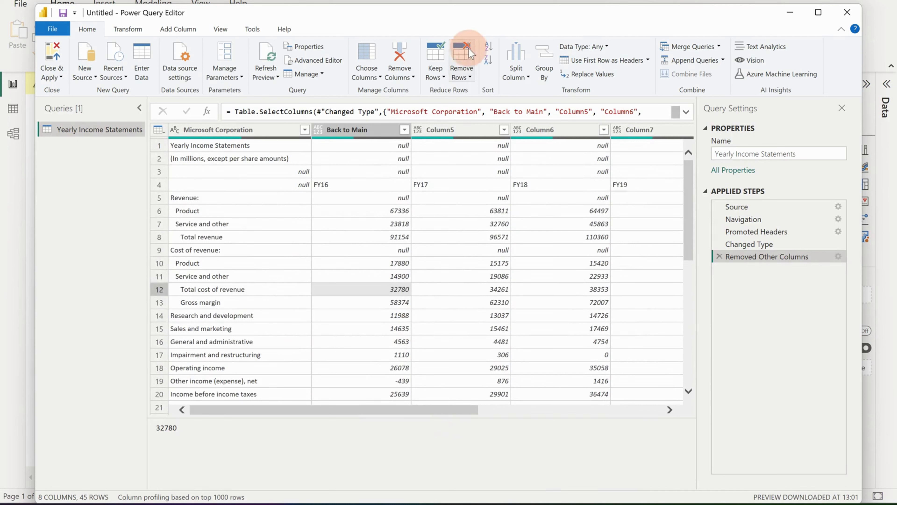
left_click(470, 77)
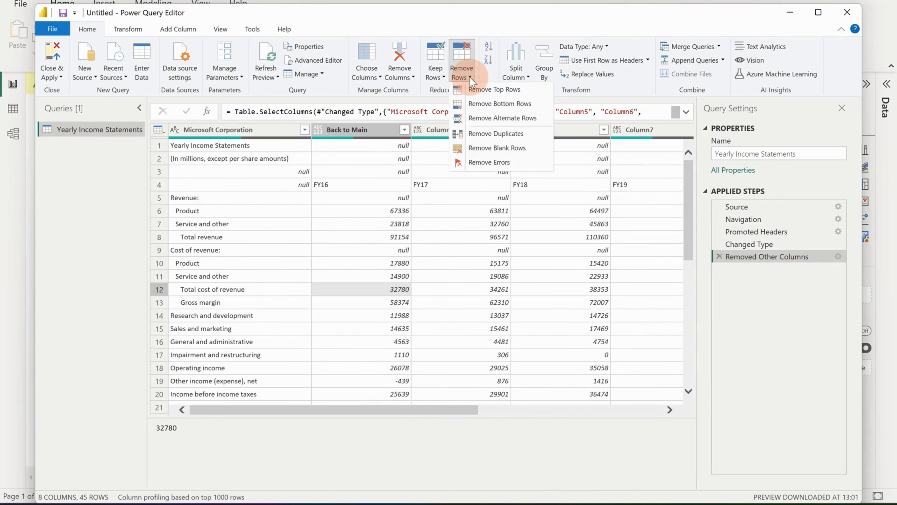
left_click(486, 148)
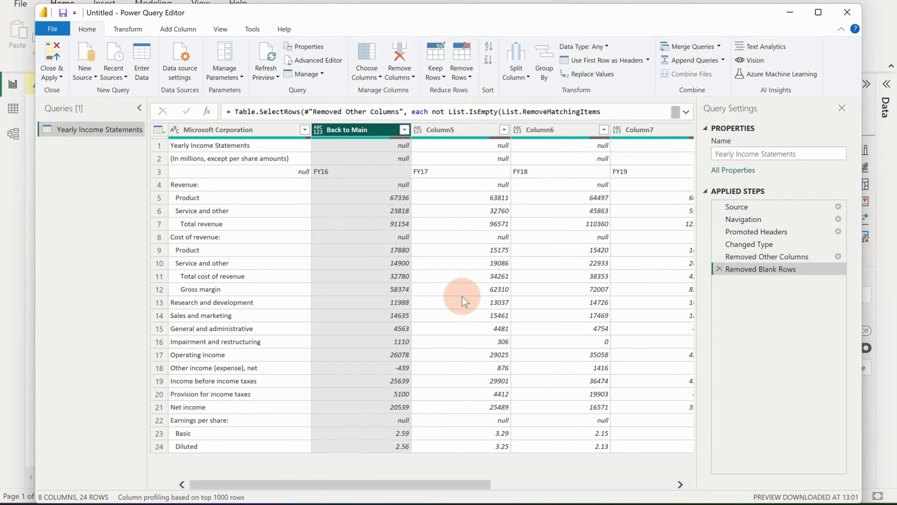
Remove the top 2 rows, holding the sheet title and the units note, from the Yearly Income Statements query
left_click(260, 160)
left_click(530, 158)
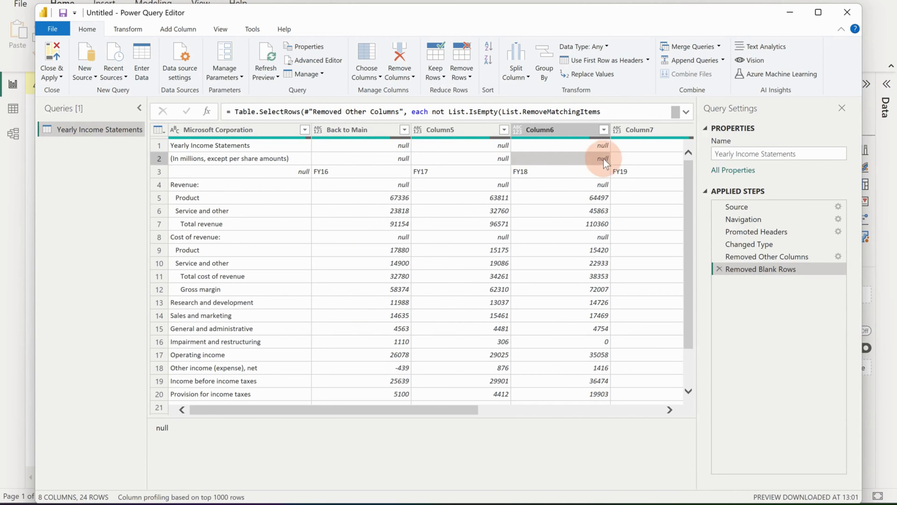
left_click_drag(443, 412, 417, 406)
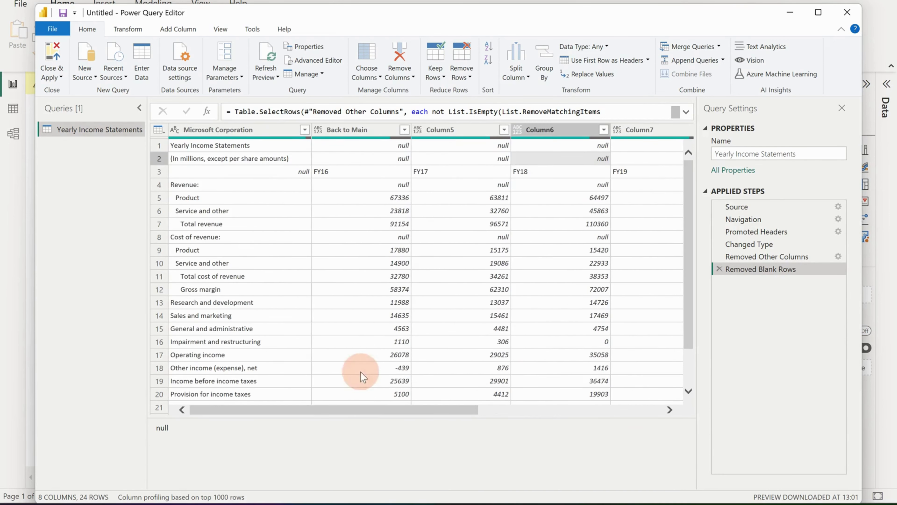
left_click(249, 151)
left_click(250, 159)
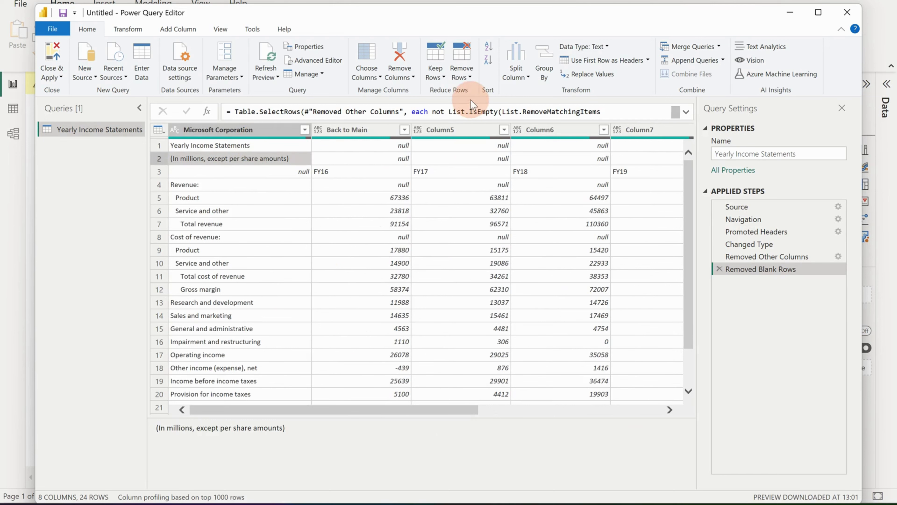
left_click(465, 75)
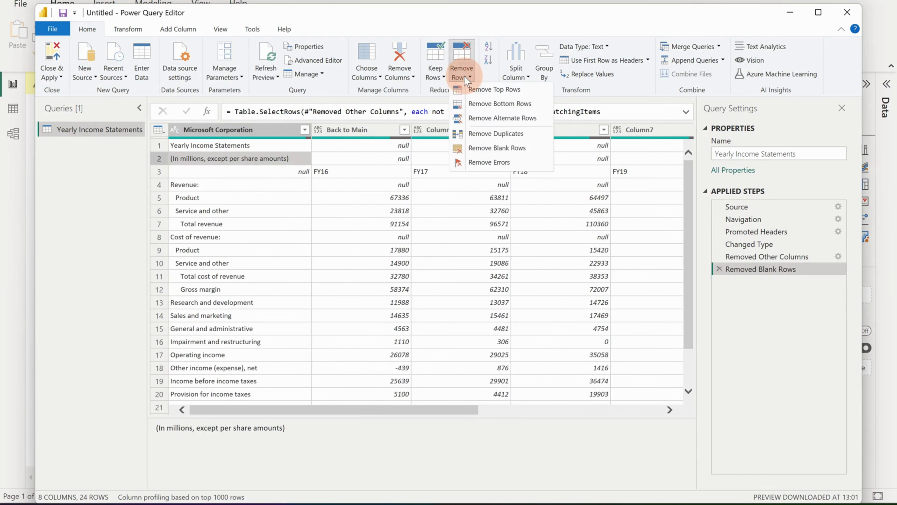
left_click(483, 90)
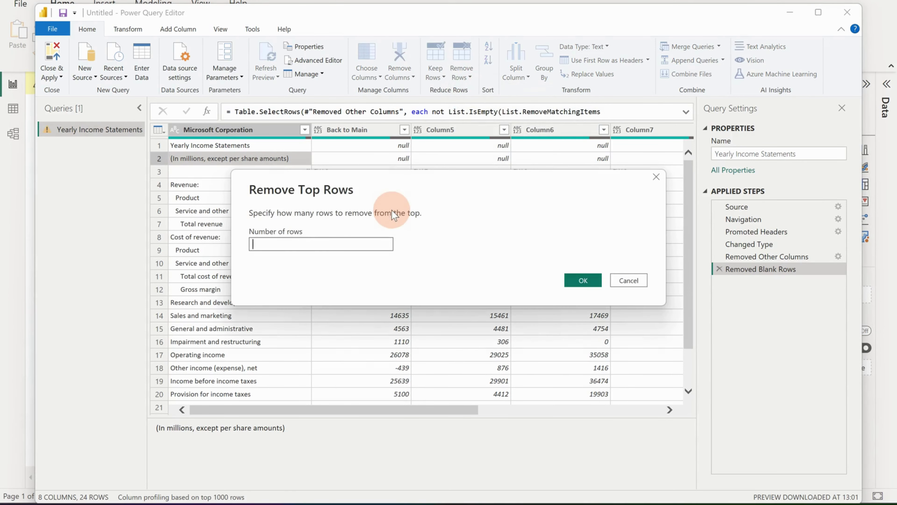
left_click(356, 243)
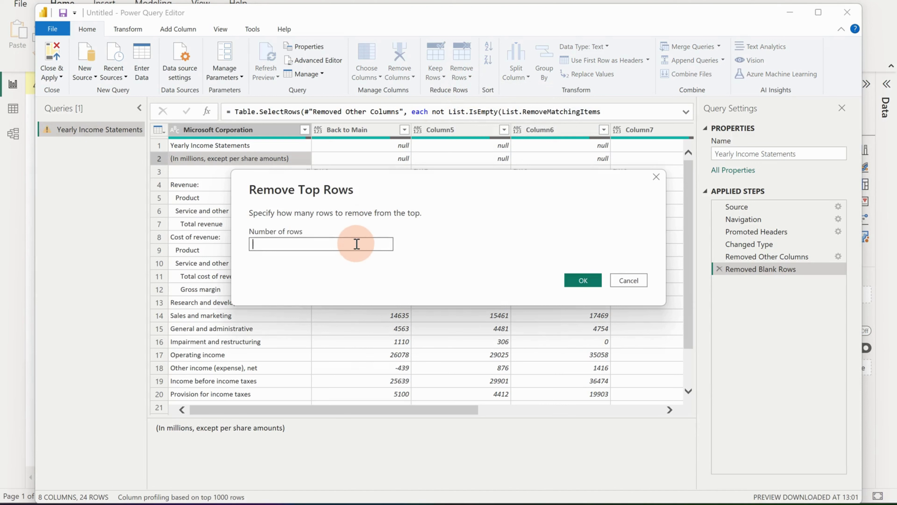
type("2")
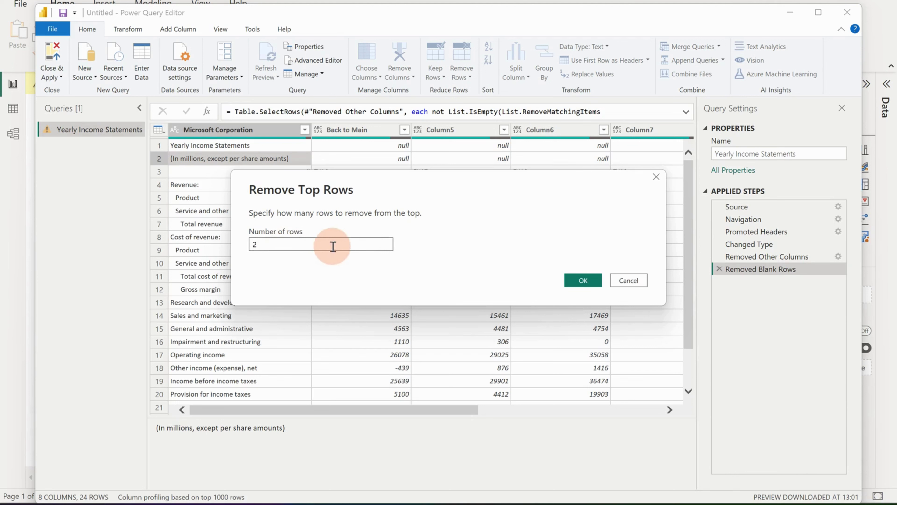
left_click(583, 279)
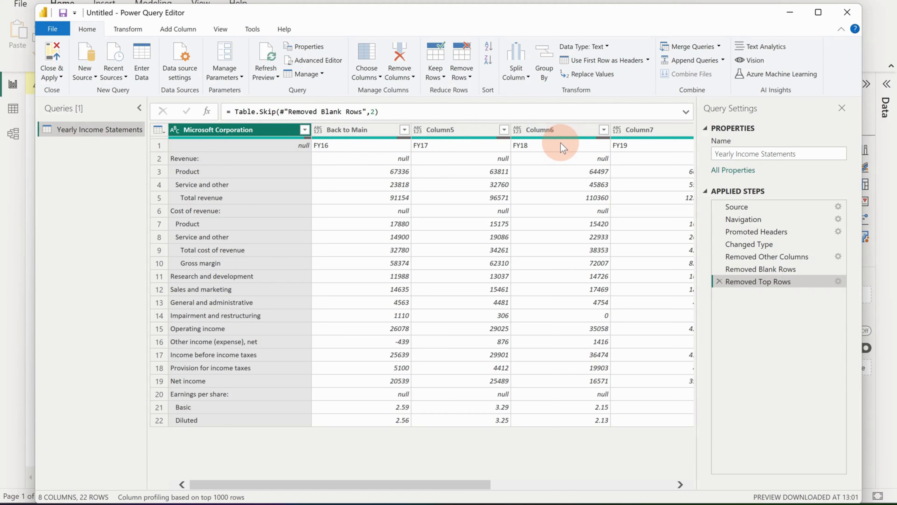
Promote the row containing FY16, FY17 and the other fiscal years to column headers
left_click(408, 146)
left_click(452, 146)
left_click(527, 146)
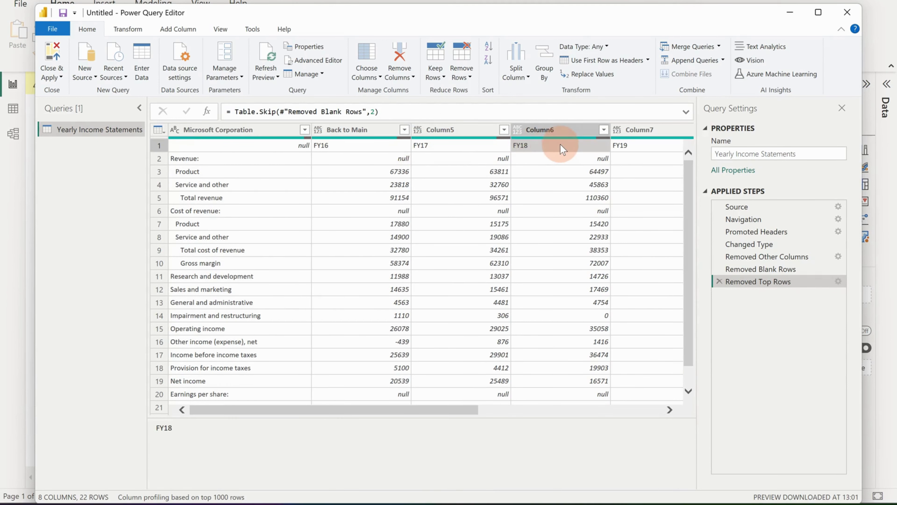
left_click(316, 146)
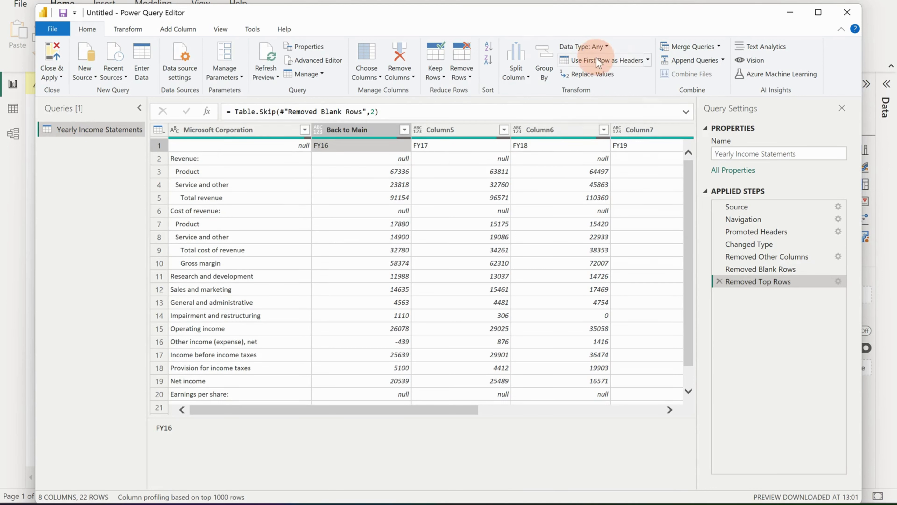
left_click(614, 61)
left_click(344, 131)
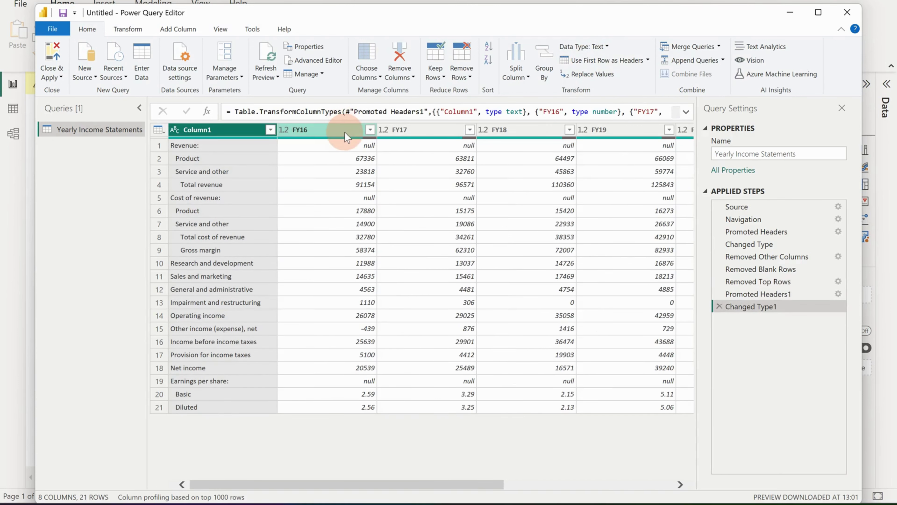
left_click(424, 129)
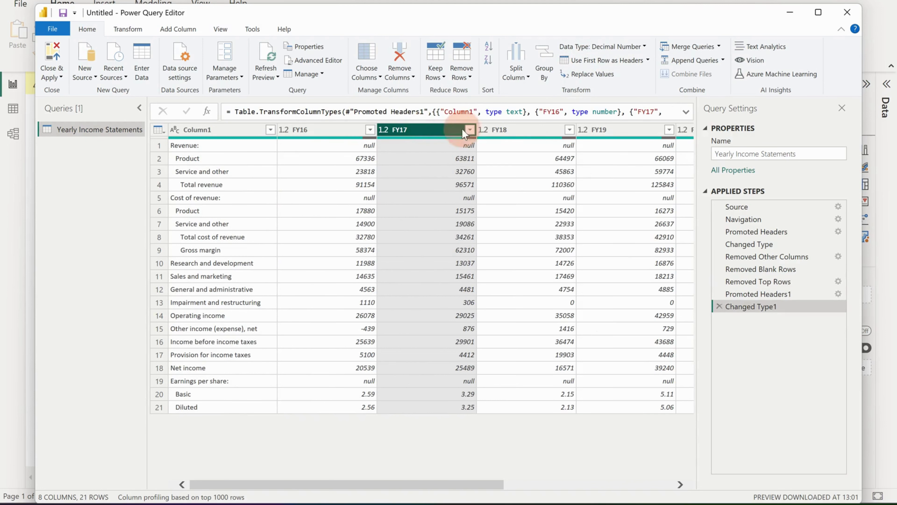
left_click(506, 132)
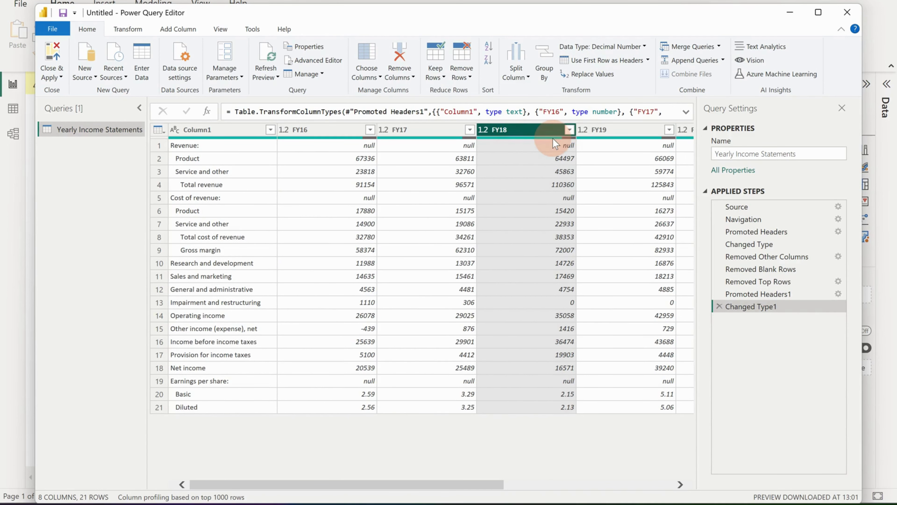
Rename Column1 to Description
left_click(235, 134)
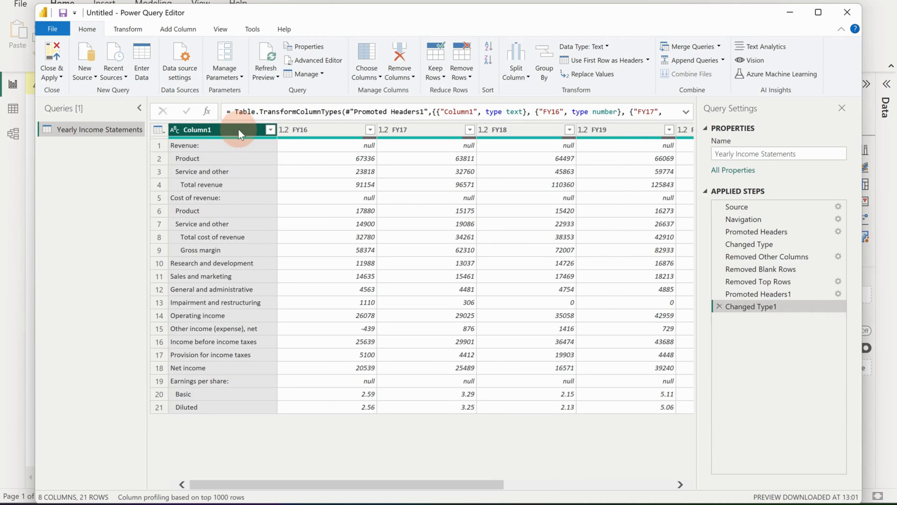
double_click(233, 131)
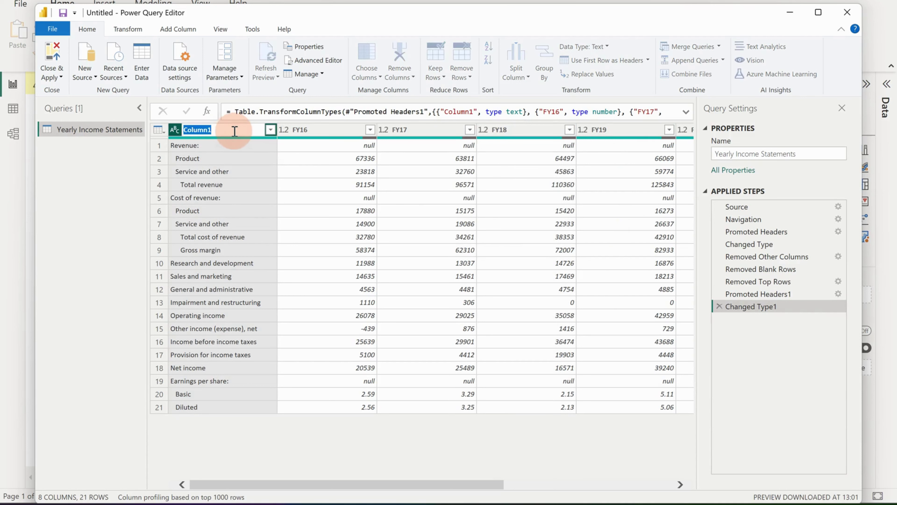
type("Description")
key("Return")
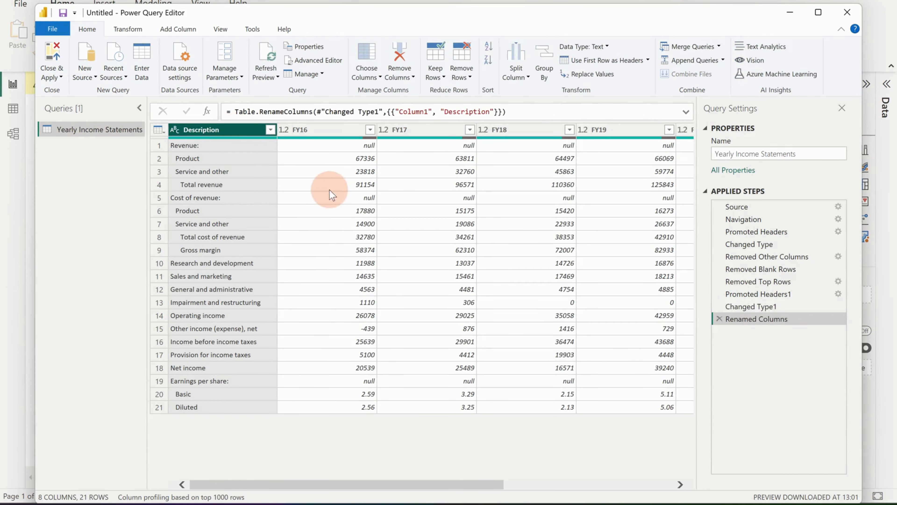
Apply the query changes to load the table into the report and expand the Yearly Income Statements field list
left_click_drag(382, 486, 367, 465)
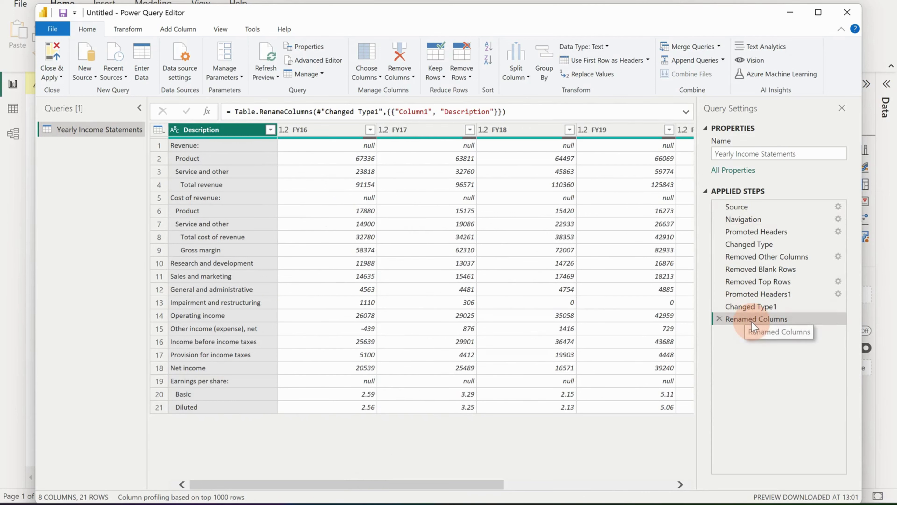
left_click_drag(472, 484, 484, 463)
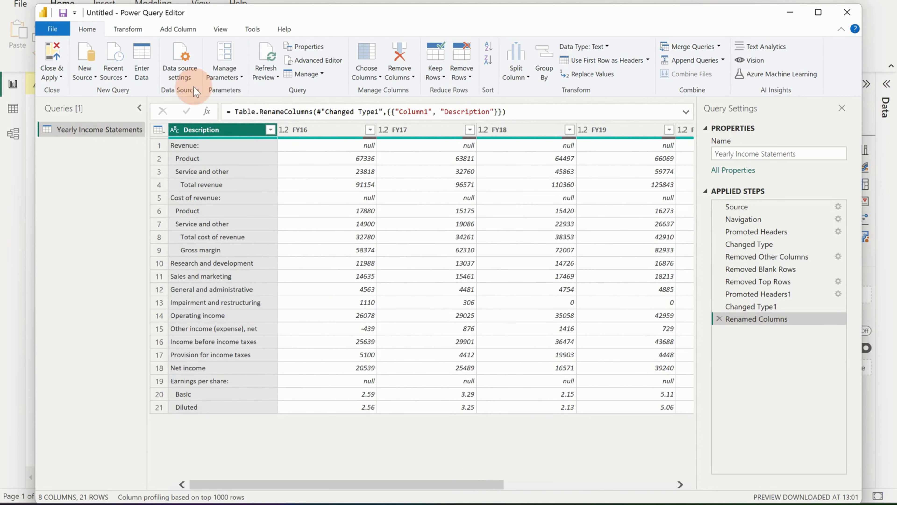
left_click(49, 75)
left_click(53, 118)
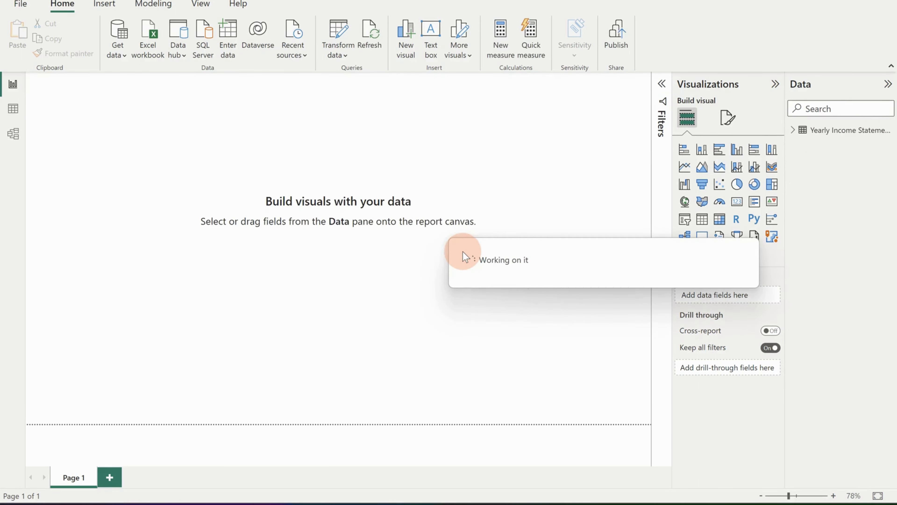
left_click(794, 131)
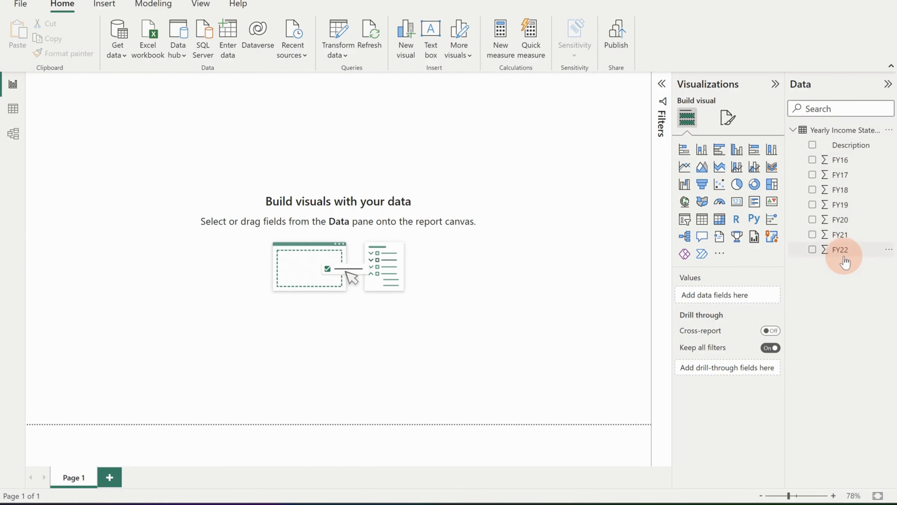
left_click(473, 186)
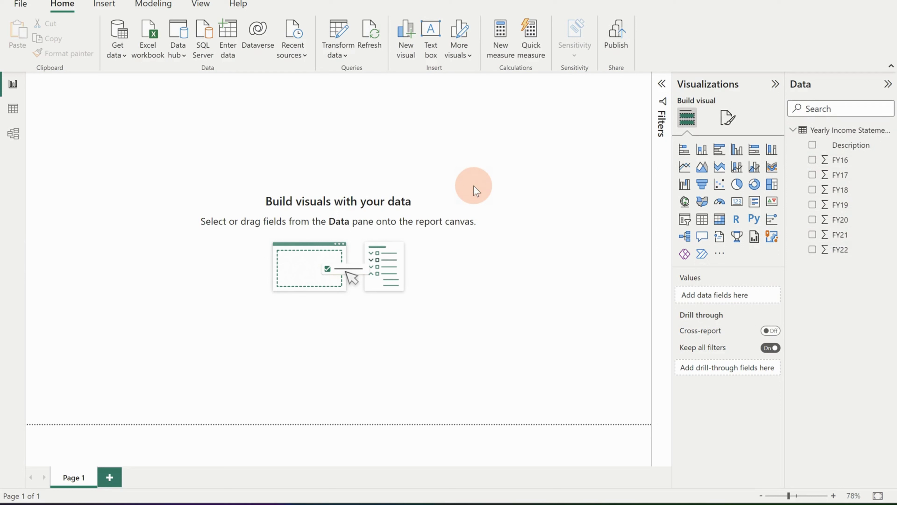
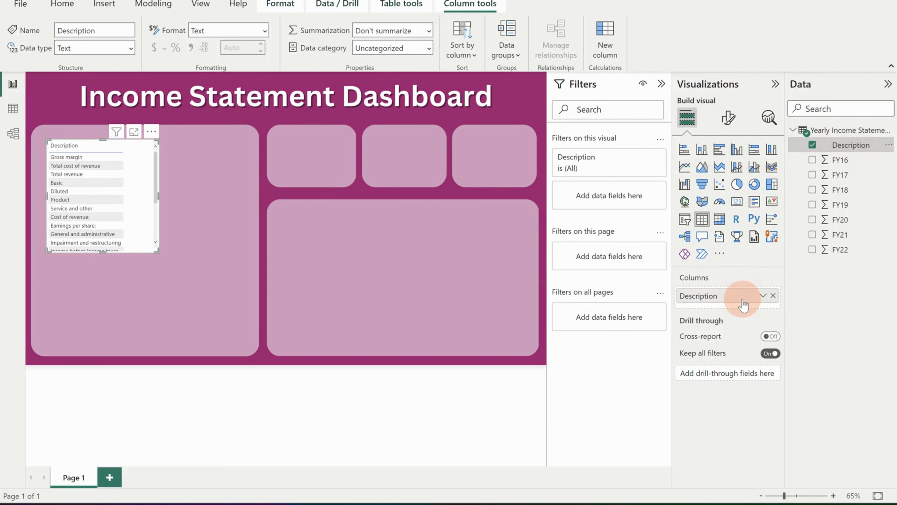
Stretch the Description table visual downward so that all its rows fit inside the large dashboard panel beneath the title
left_click_drag(108, 260, 96, 336)
Examine the order of the line items in the Description table visual against the income statement's proper sequence
left_click(77, 156)
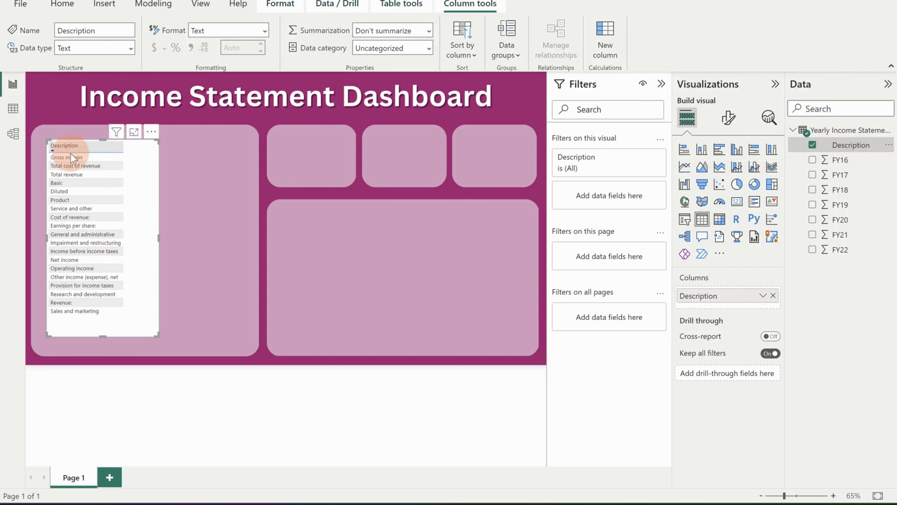
left_click(74, 301)
left_click(81, 157)
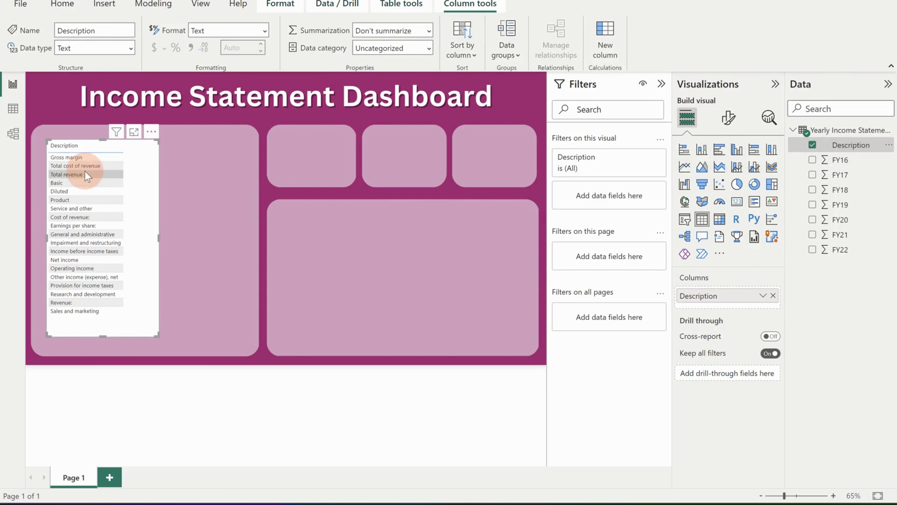
left_click(85, 166)
left_click(81, 158)
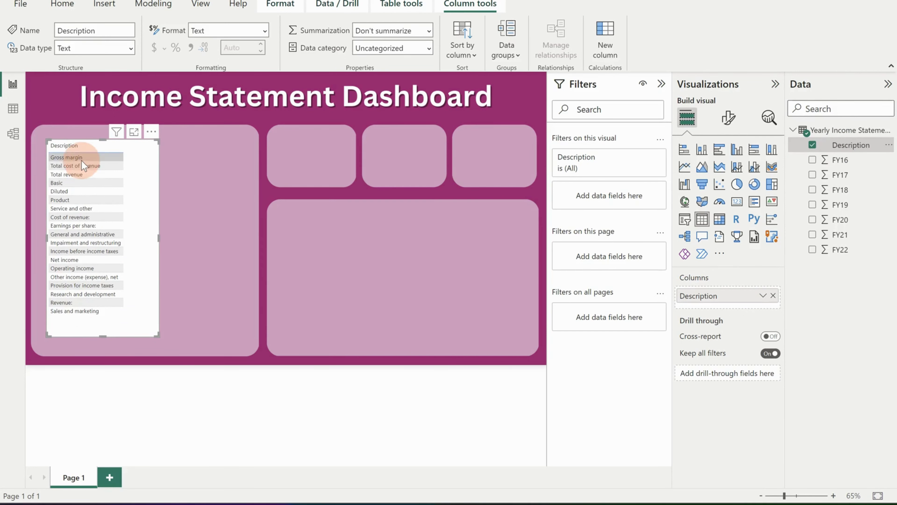
left_click(84, 171)
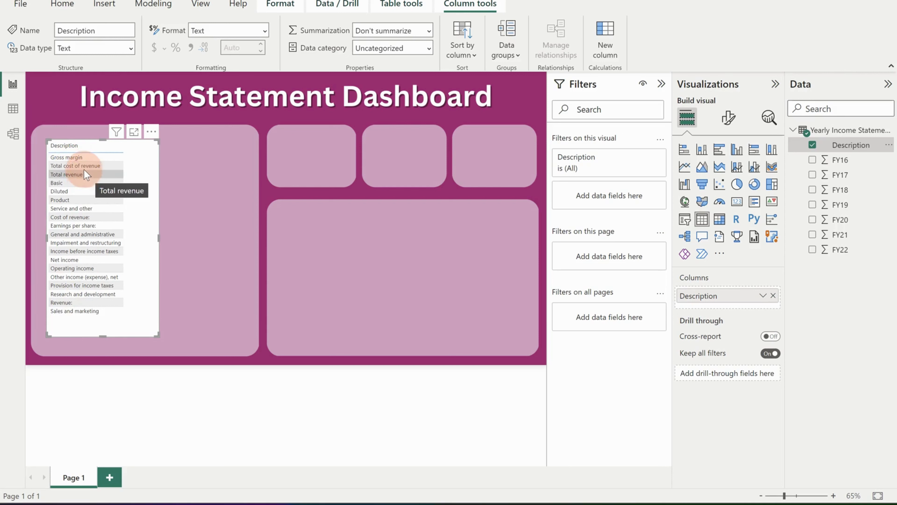
left_click(98, 217)
left_click(92, 277)
left_click(89, 302)
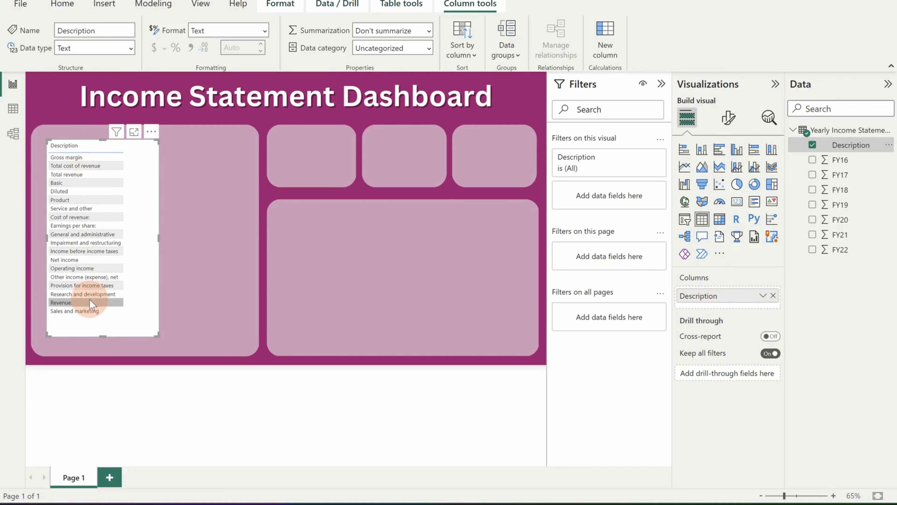
left_click(93, 294)
left_click(96, 268)
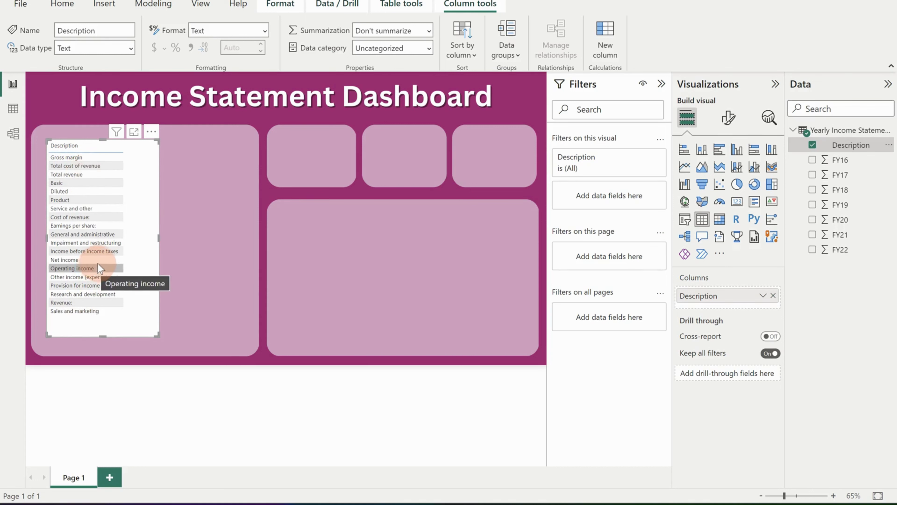
left_click(88, 243)
left_click(93, 226)
left_click(94, 217)
left_click(106, 180)
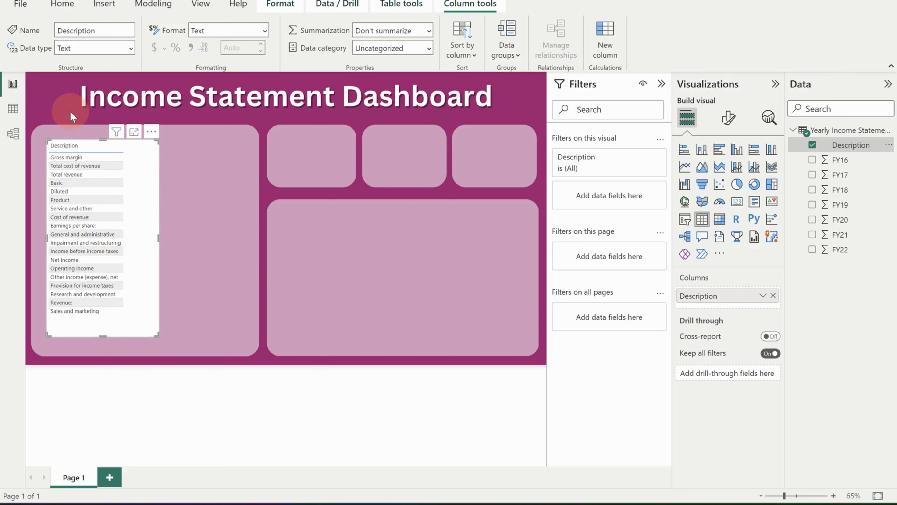
Check the original row order in the table data and reopen the Yearly Income Statements query for transformation
left_click(13, 109)
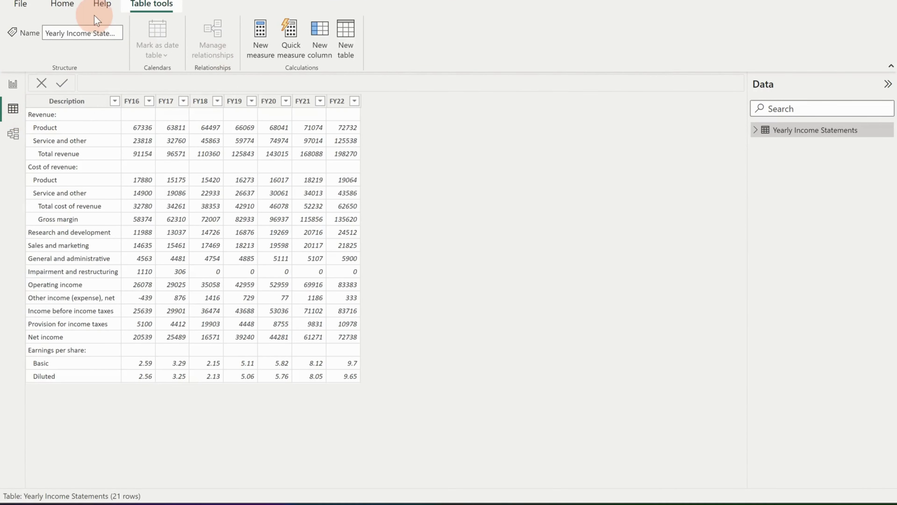
left_click(62, 5)
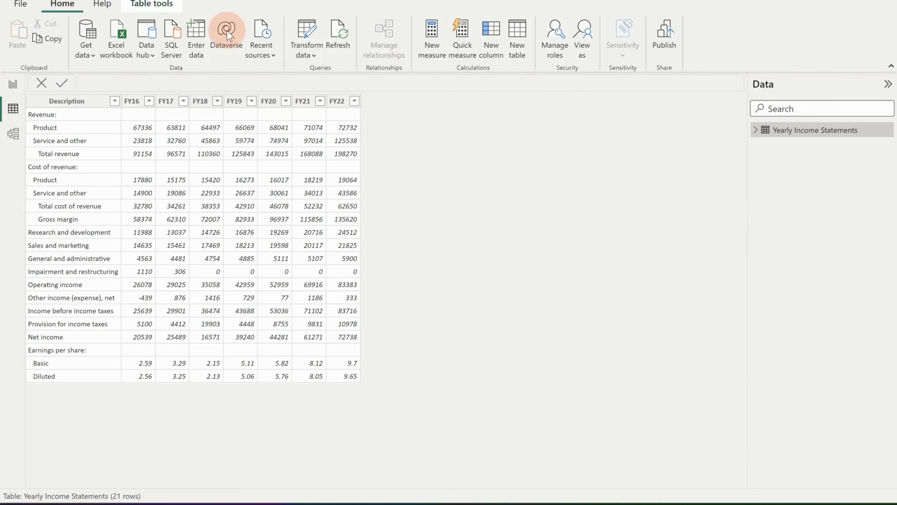
left_click(310, 45)
left_click(351, 76)
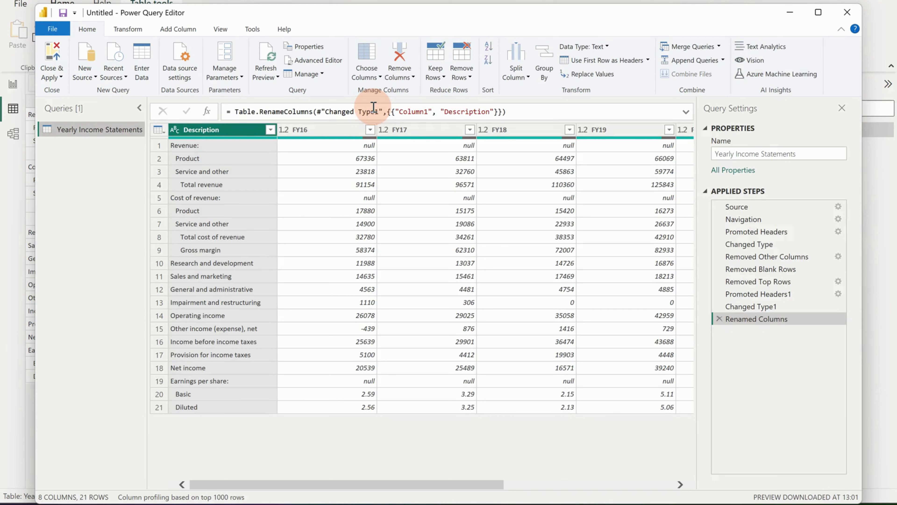
left_click(390, 302)
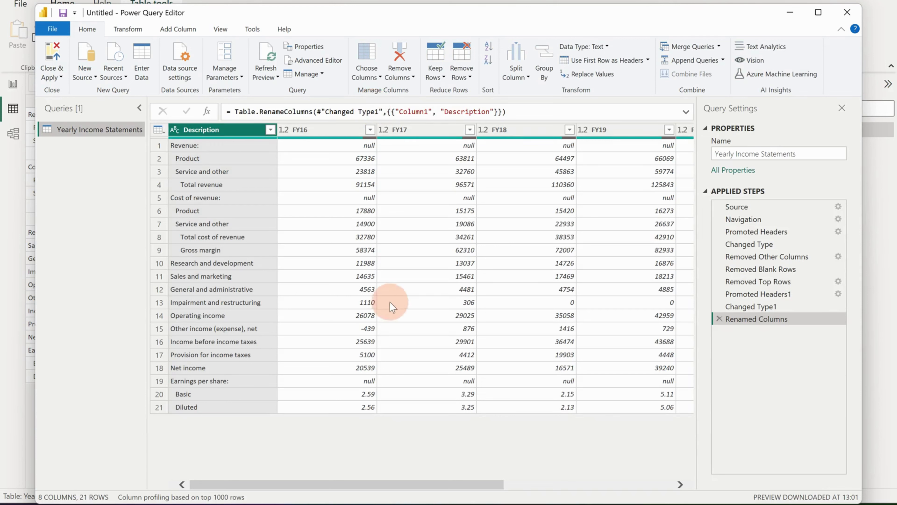
Add an index column starting from 1 to the Yearly Income Statements query and place it before the Description column
left_click(159, 130)
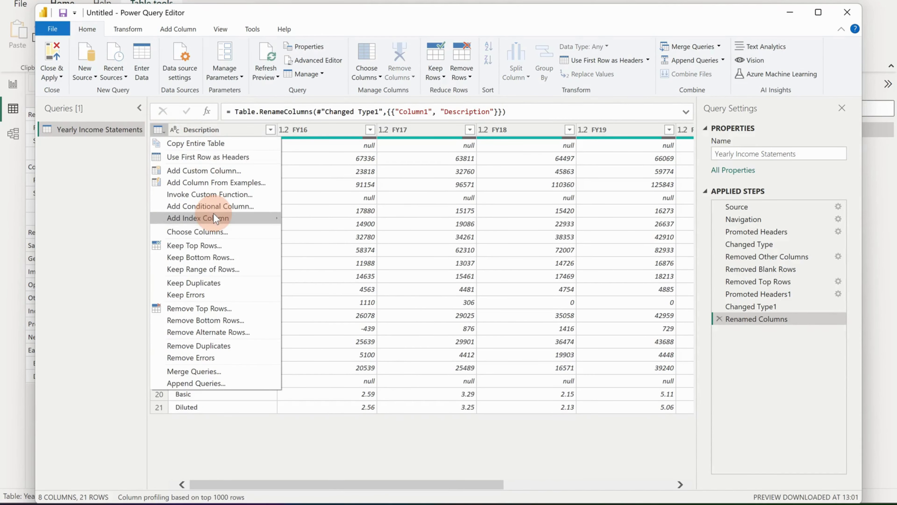
mouse_move(214, 214)
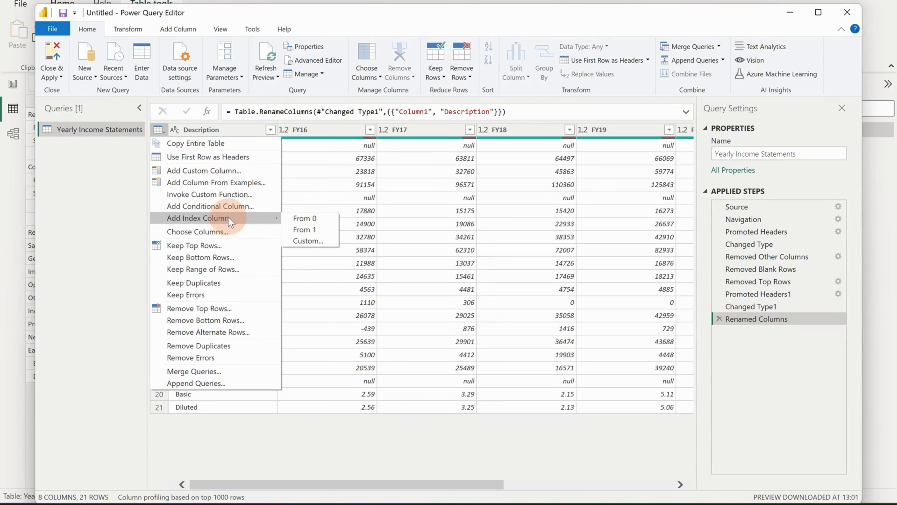
left_click(307, 230)
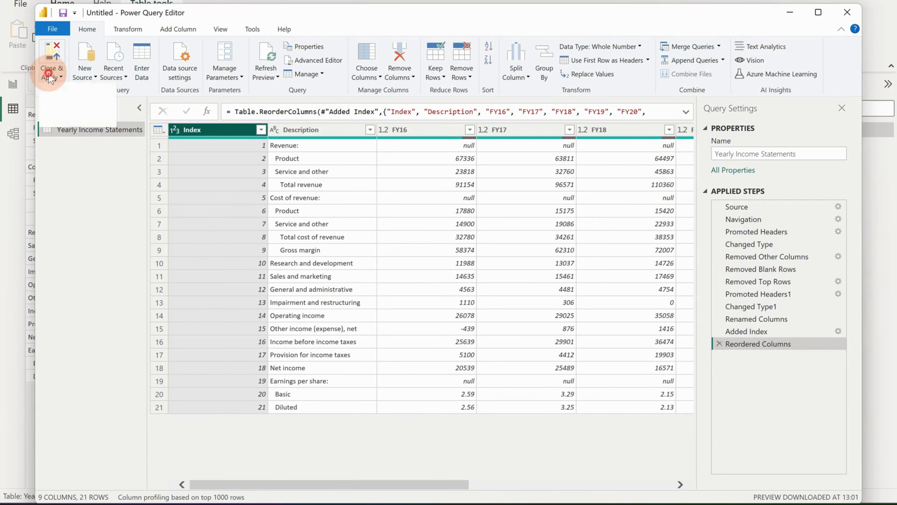
Apply the query changes to reload the table and return to the dashboard report page
left_click(51, 73)
left_click(65, 93)
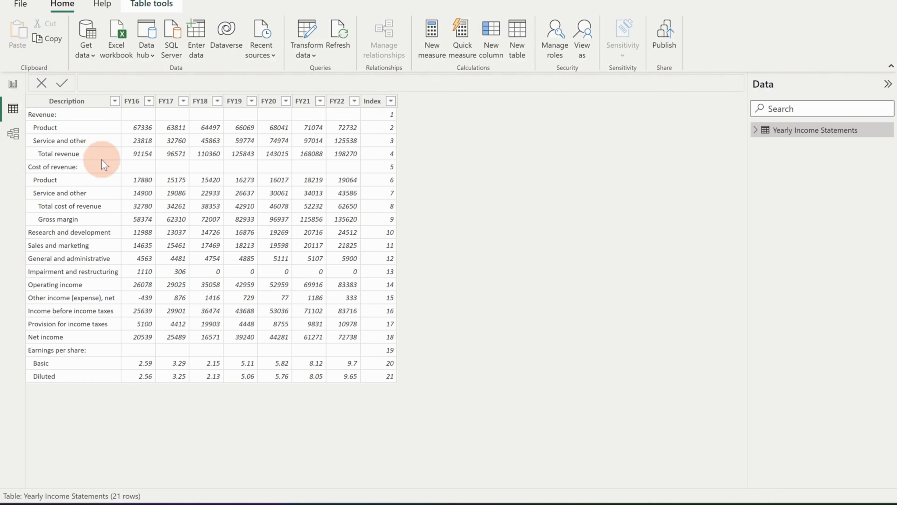
left_click(21, 81)
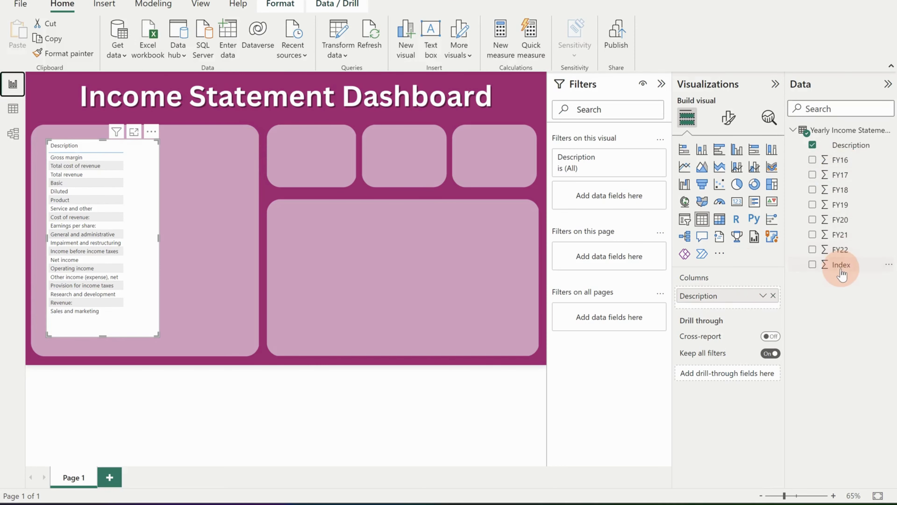
Add Index before Description in the table visual, sorting the rows by it in ascending order and setting it to Don't summarize
left_click_drag(841, 265, 730, 292)
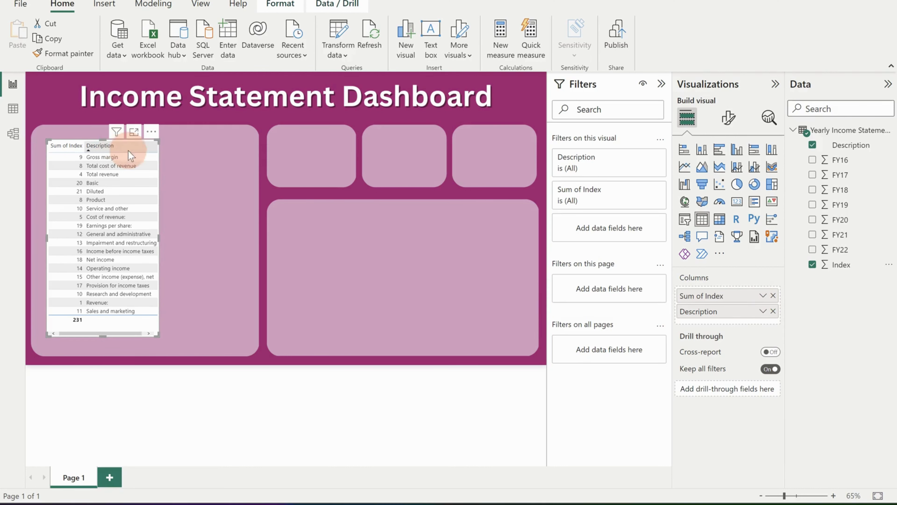
left_click(70, 148)
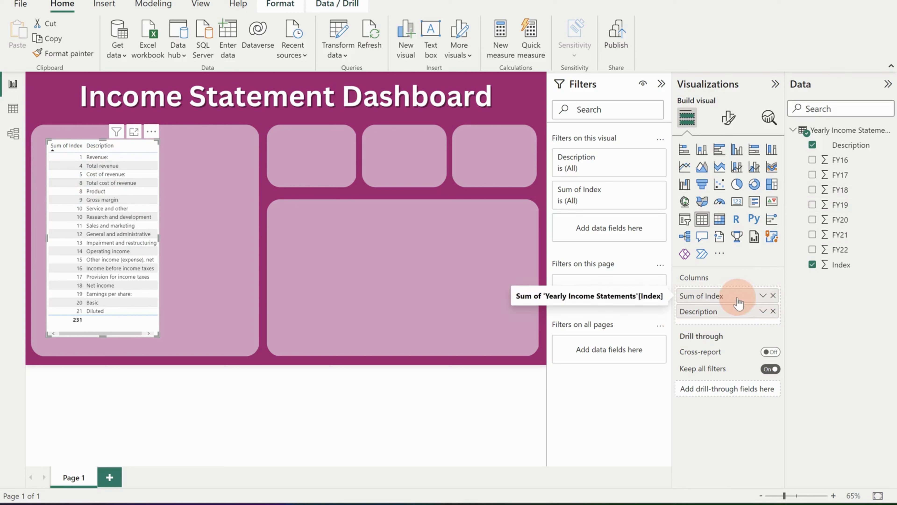
left_click(762, 295)
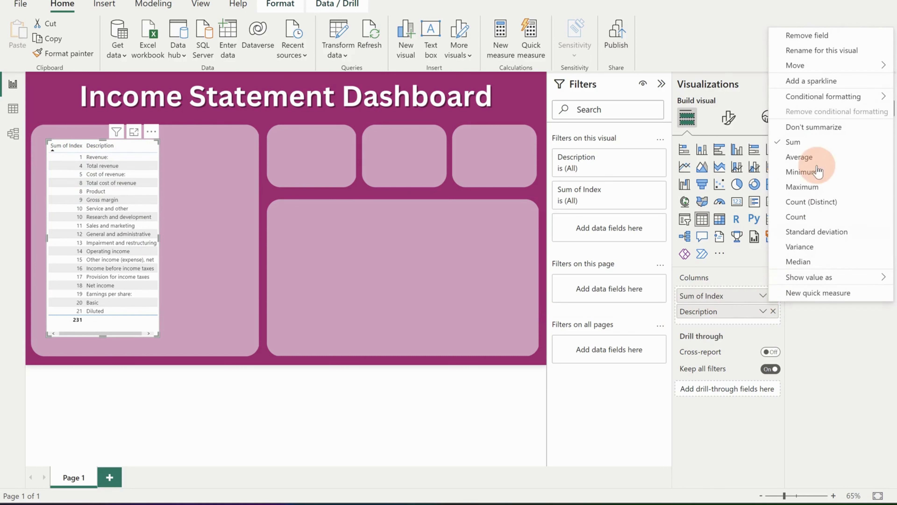
left_click(808, 126)
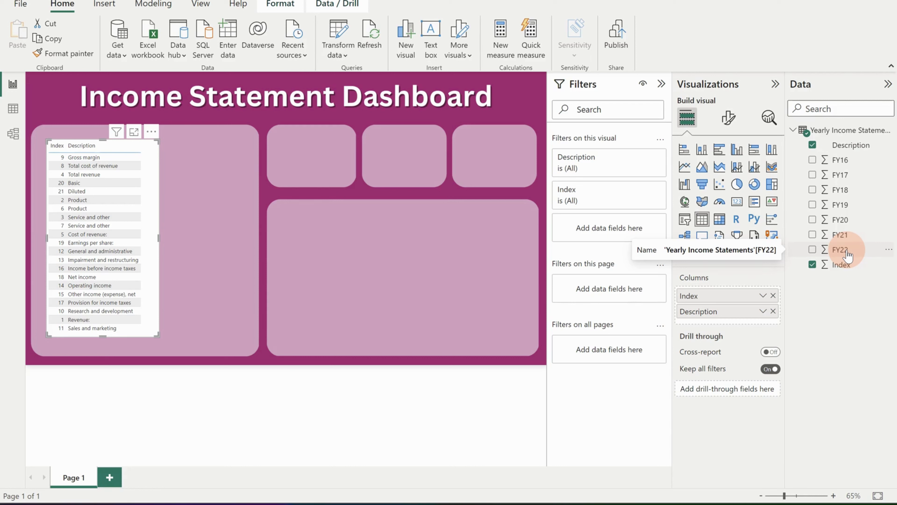
Add FY22 and FY21 after Description as columns set to Don't summarize, and widen the table visual to fit them
left_click_drag(846, 252, 742, 325)
left_click_drag(827, 235, 739, 342)
left_click(763, 342)
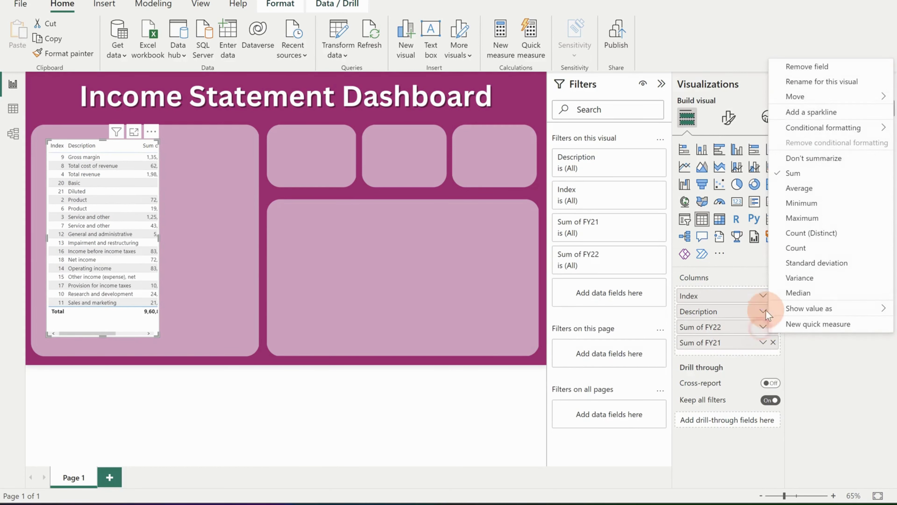
left_click(814, 163)
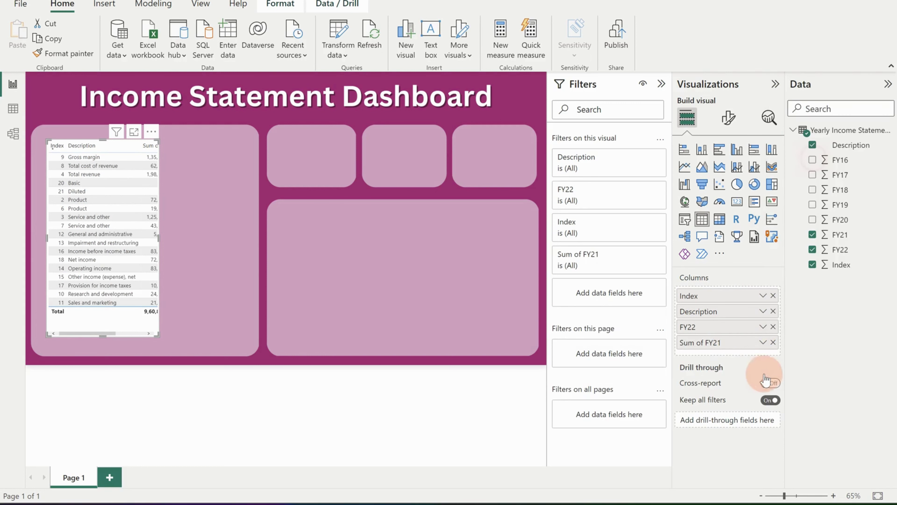
left_click(763, 342)
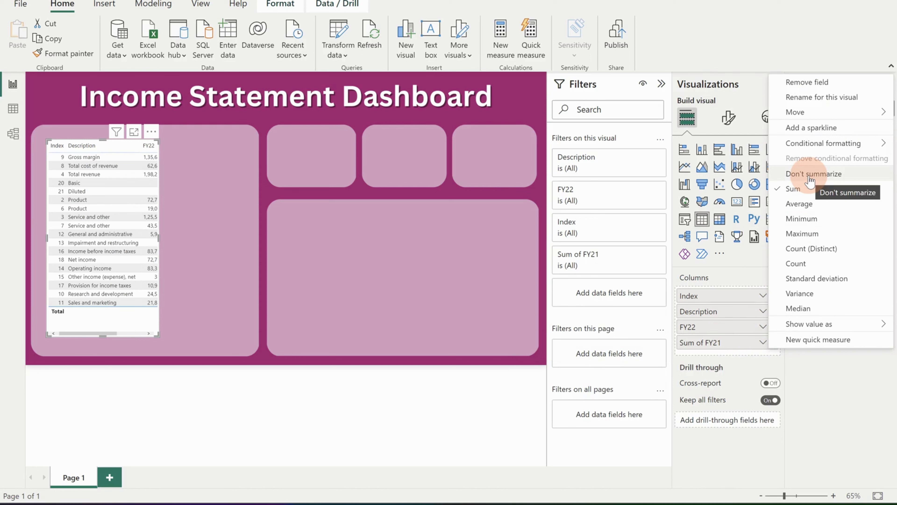
left_click(810, 180)
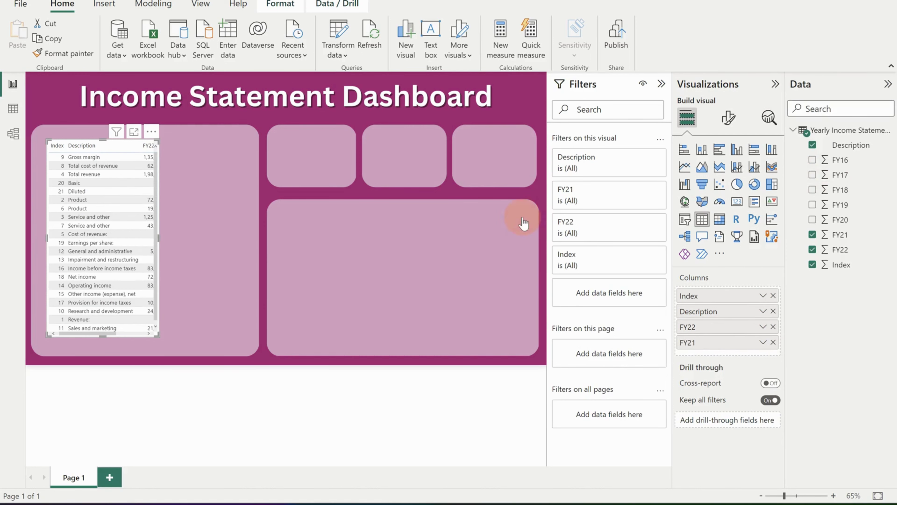
left_click_drag(158, 238, 206, 243)
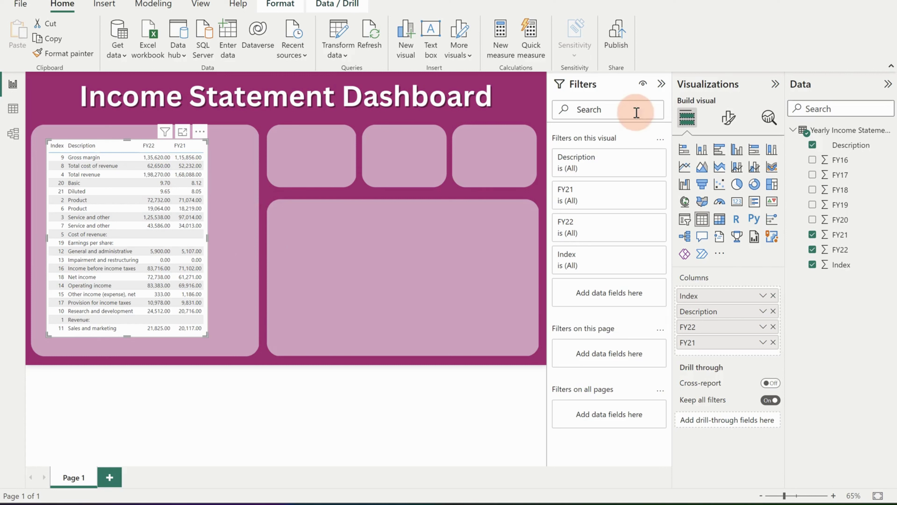
Turn off the background effect of the income statement table visual
left_click(728, 117)
left_click(687, 120)
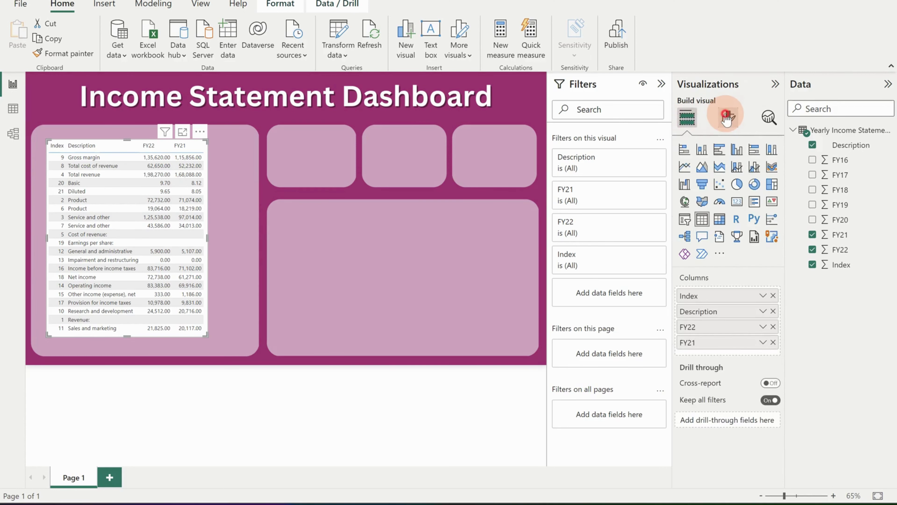
left_click(726, 117)
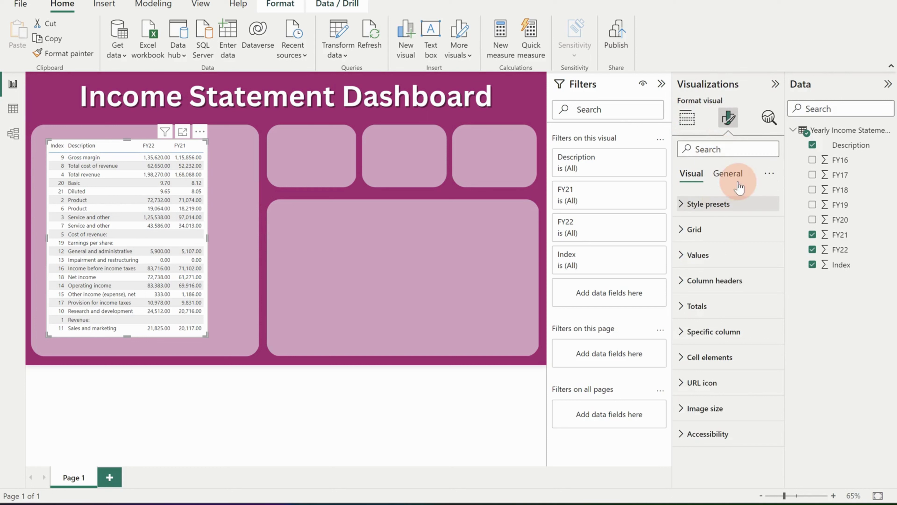
left_click(728, 174)
left_click(698, 254)
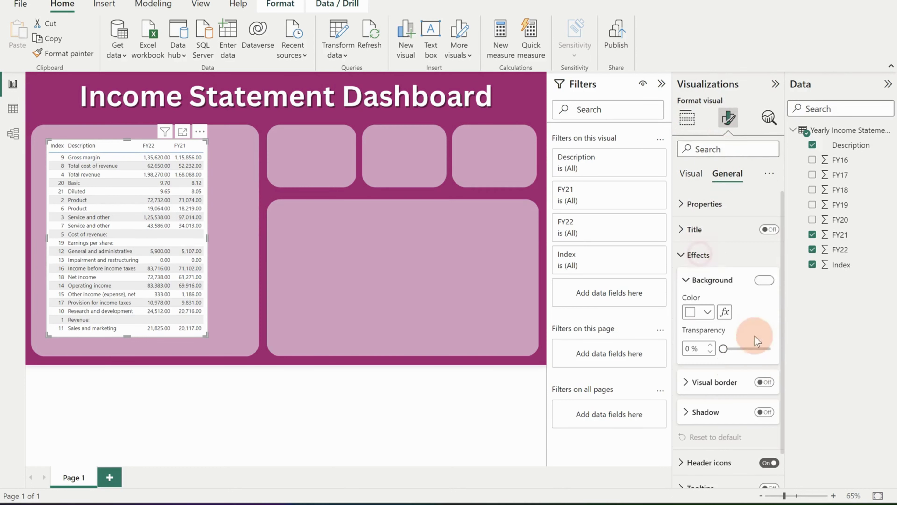
left_click(762, 281)
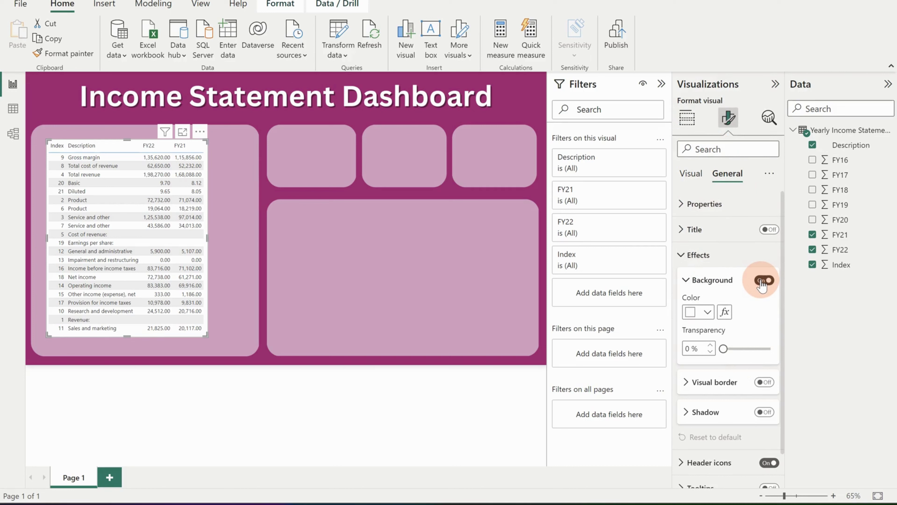
left_click(761, 281)
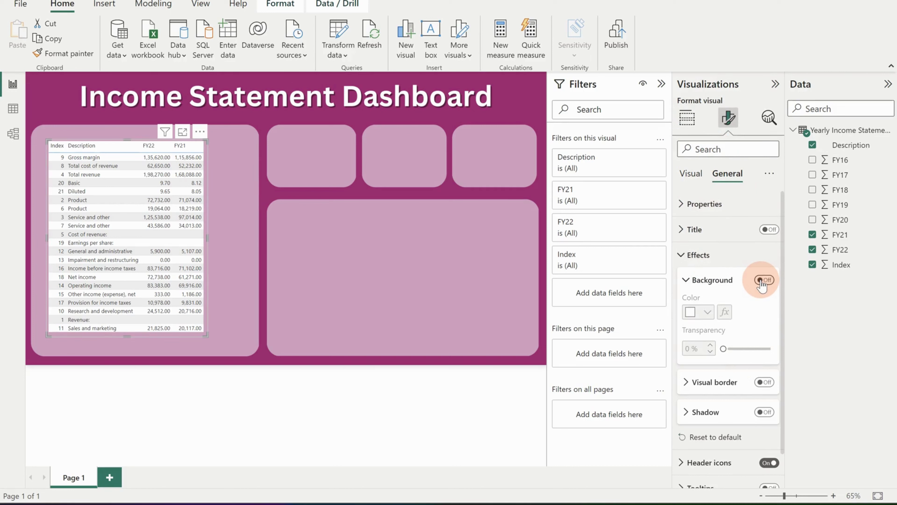
left_click(711, 256)
left_click(753, 233)
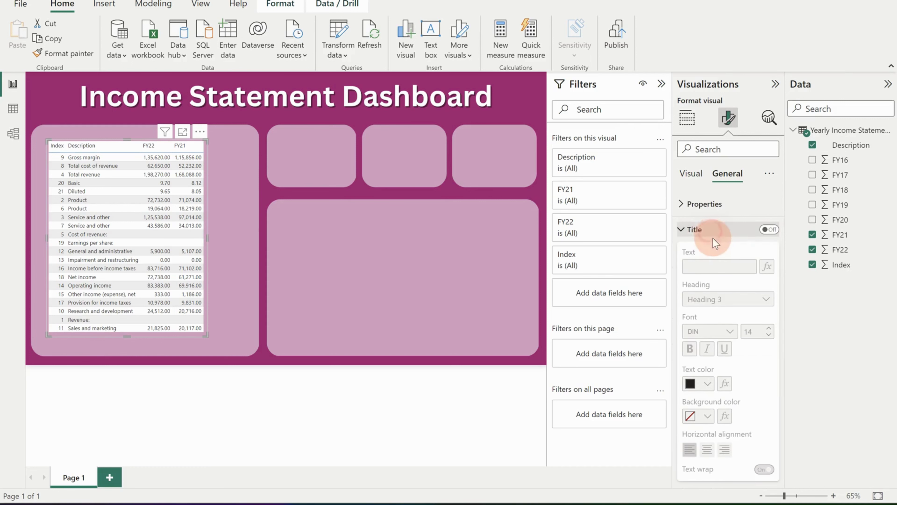
left_click(753, 233)
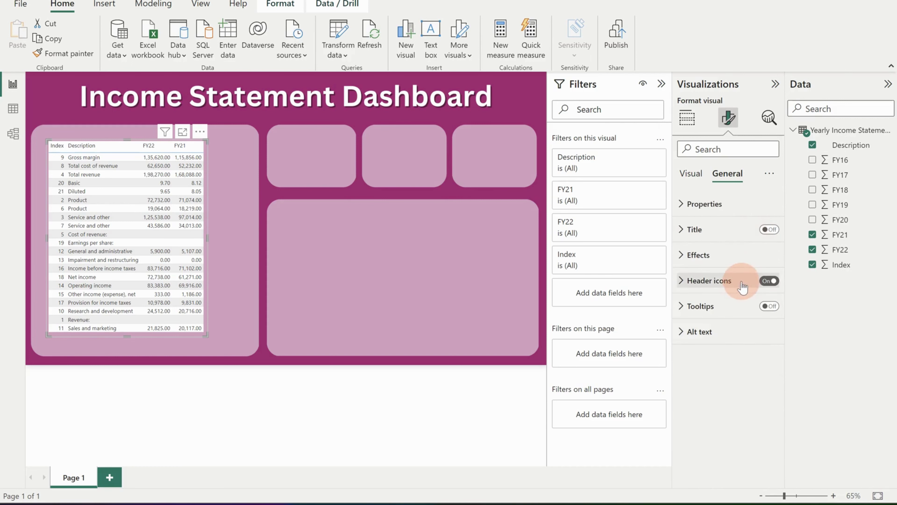
Turn off the table visual's horizontal gridlines and turn on its vertical gridlines
left_click(690, 175)
left_click(684, 204)
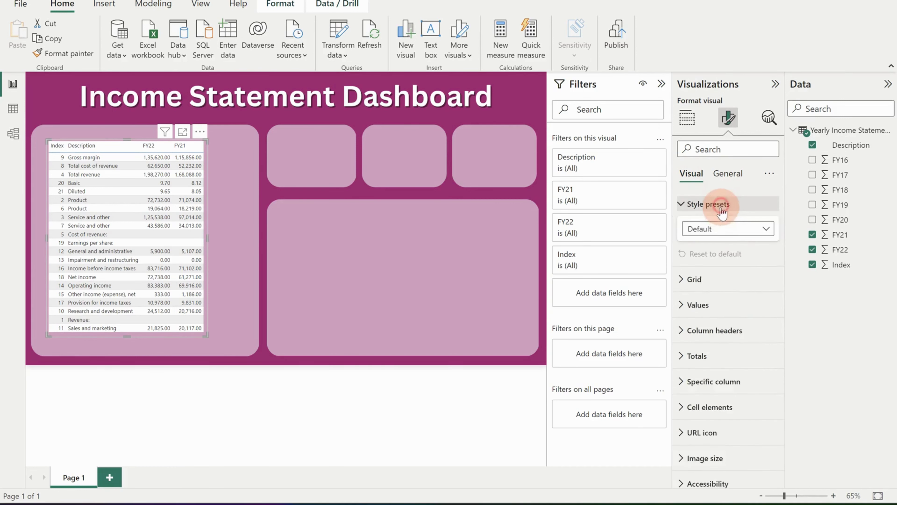
left_click(683, 204)
left_click(722, 233)
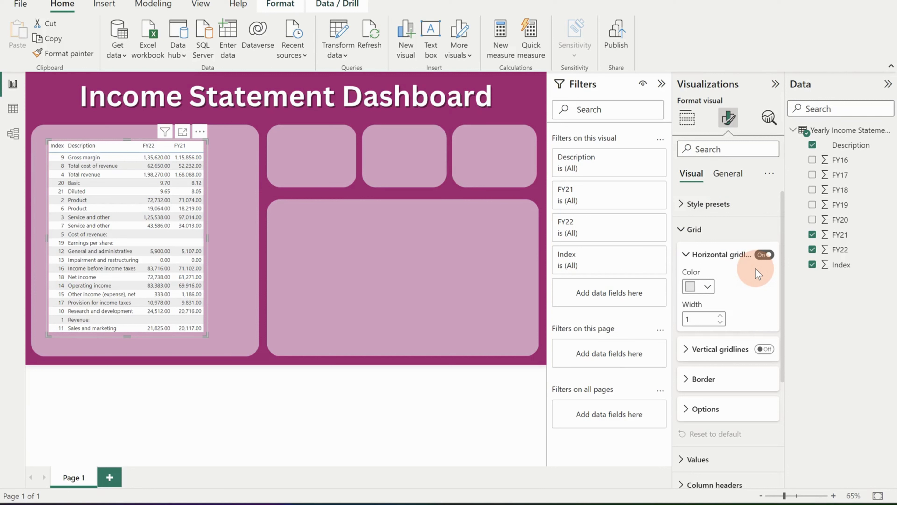
left_click(763, 255)
left_click(765, 349)
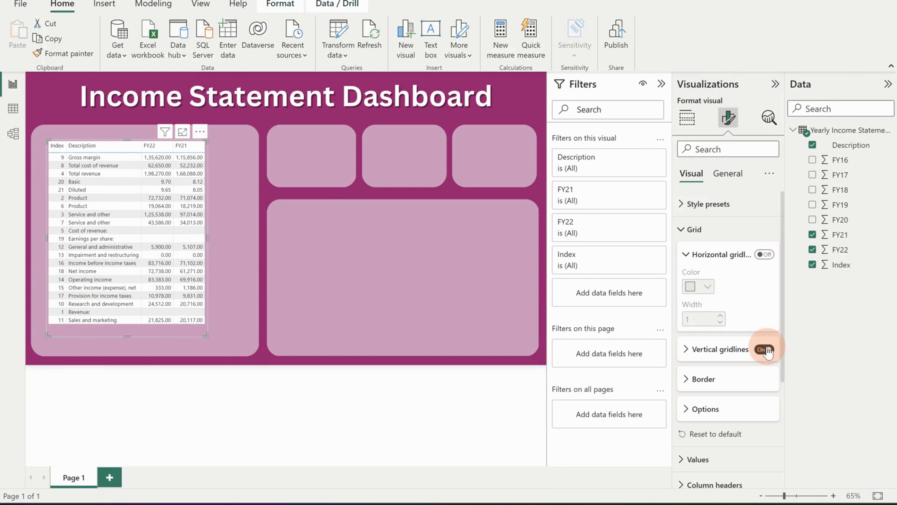
left_click(684, 256)
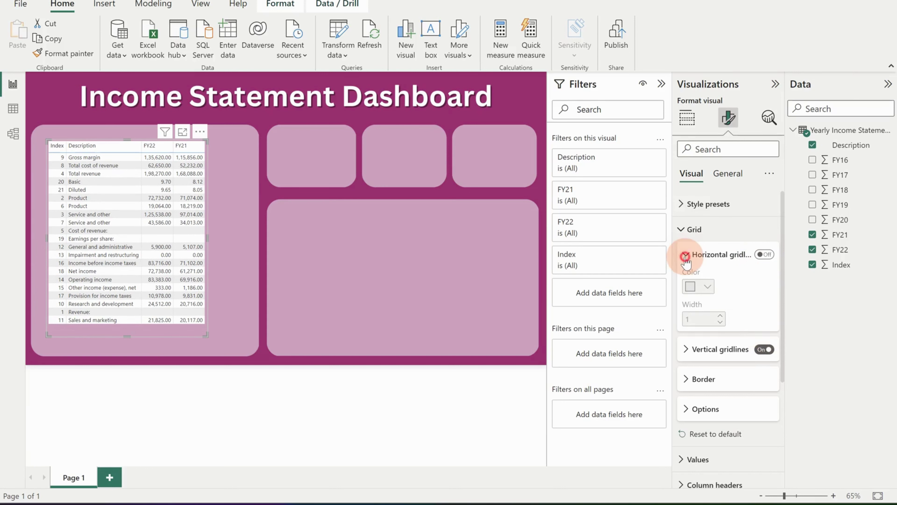
left_click(681, 229)
Increase the font size of the table visual's values to 13
left_click(682, 255)
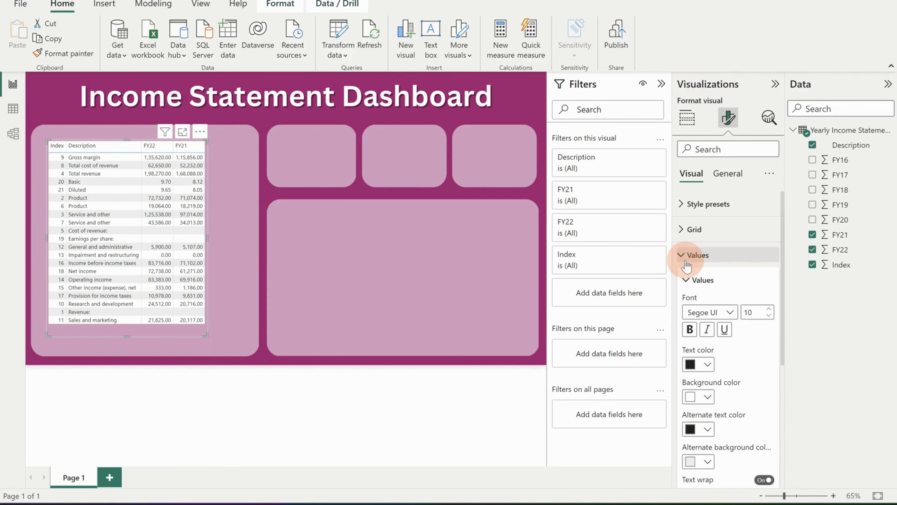
left_click(770, 309)
left_click(771, 309)
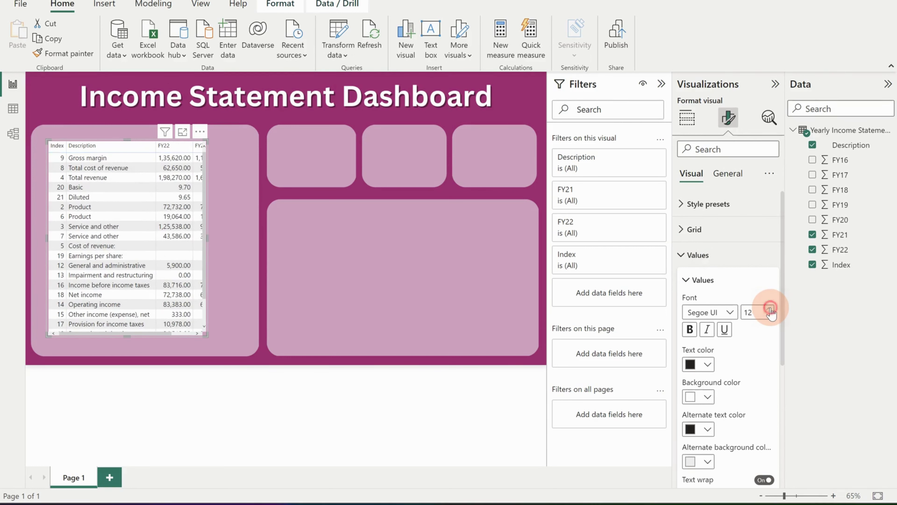
left_click(770, 310)
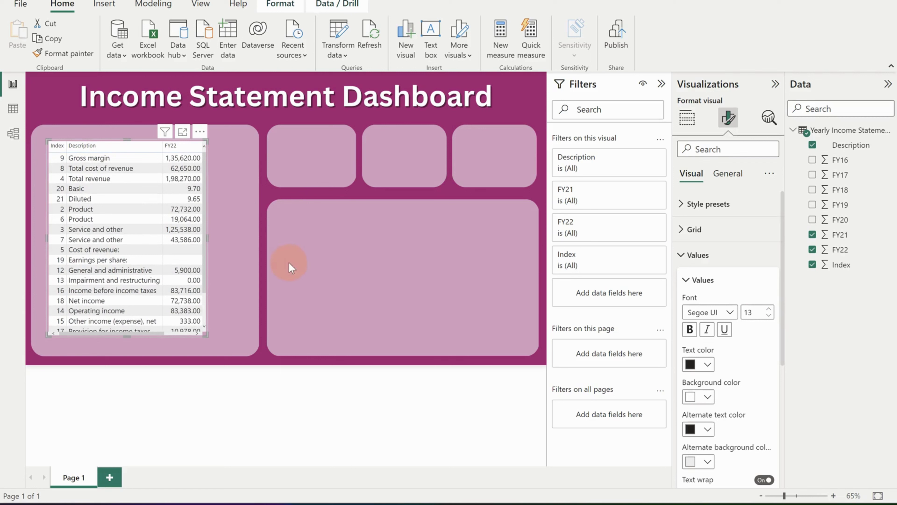
Widen the table visual so that the FY21 column fits, ending just inside the edge of the large dashboard panel
left_click(209, 239)
left_click(209, 239)
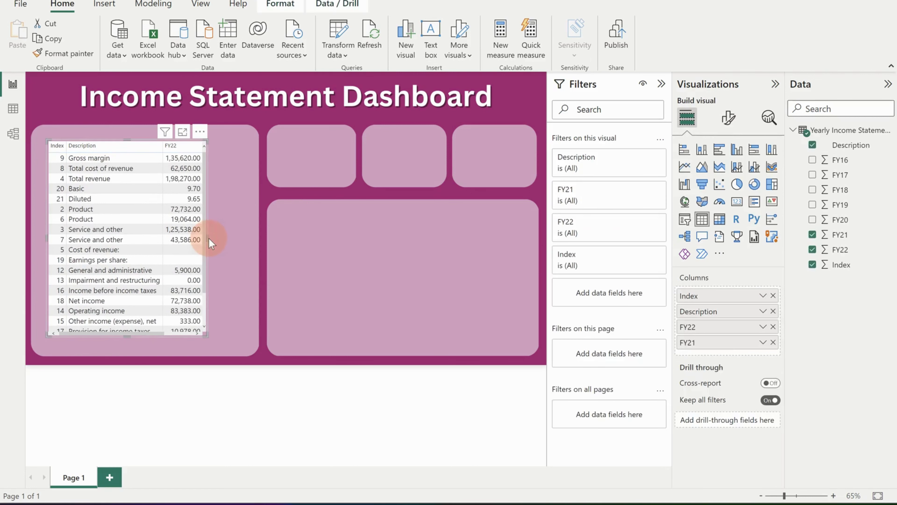
left_click(210, 239)
left_click(209, 239)
left_click_drag(208, 239, 252, 246)
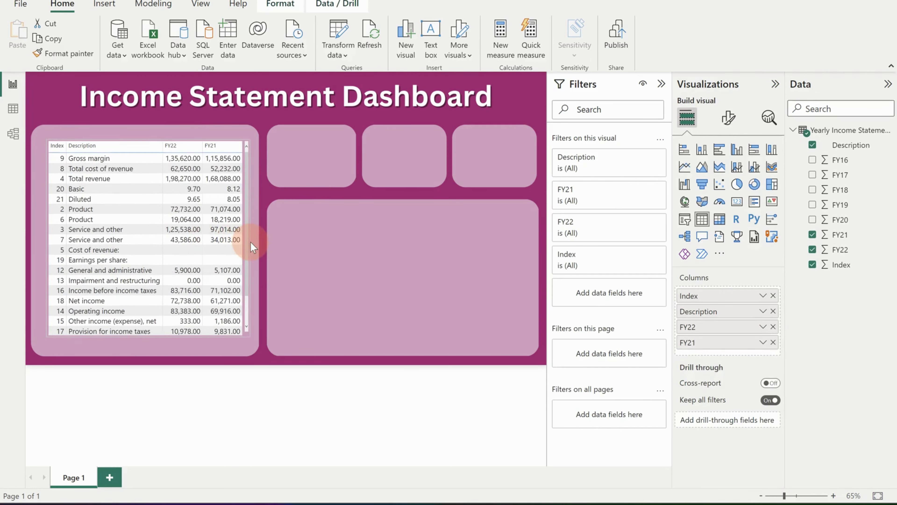
Set the background color of the table visual's values to pink, leaving the alternate background color as it is
left_click(728, 118)
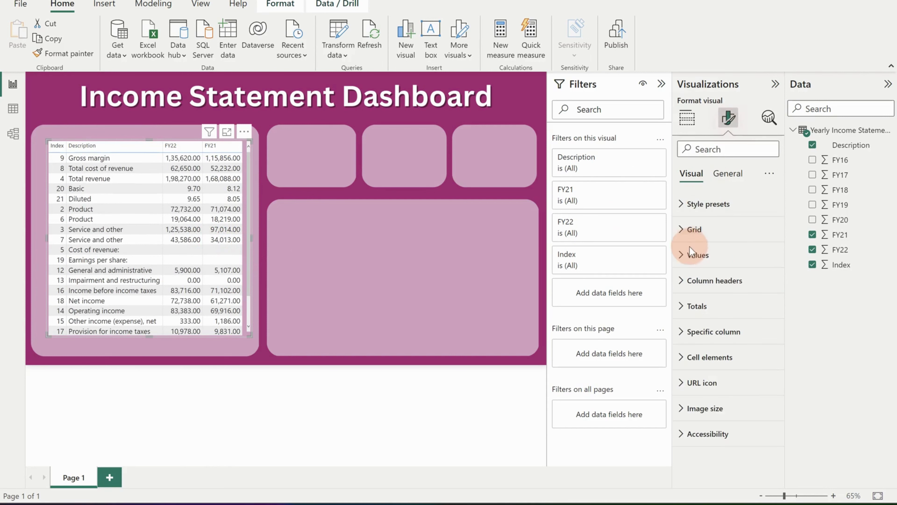
left_click(691, 251)
scroll(708, 389, "down", 1)
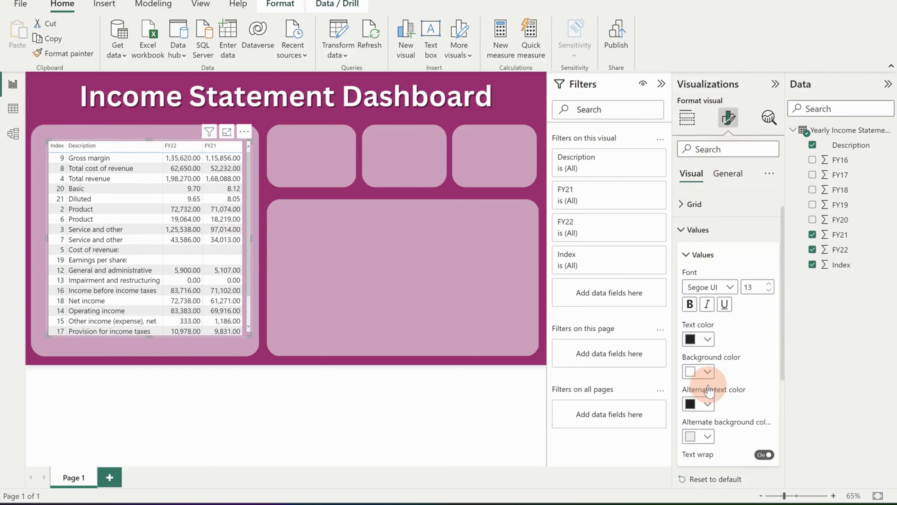
left_click(707, 352)
left_click(801, 209)
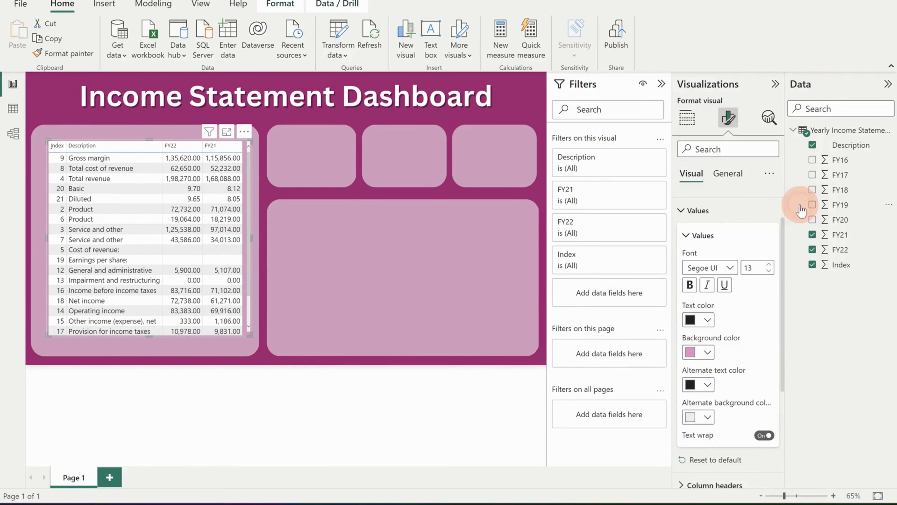
left_click(707, 417)
left_click(707, 417)
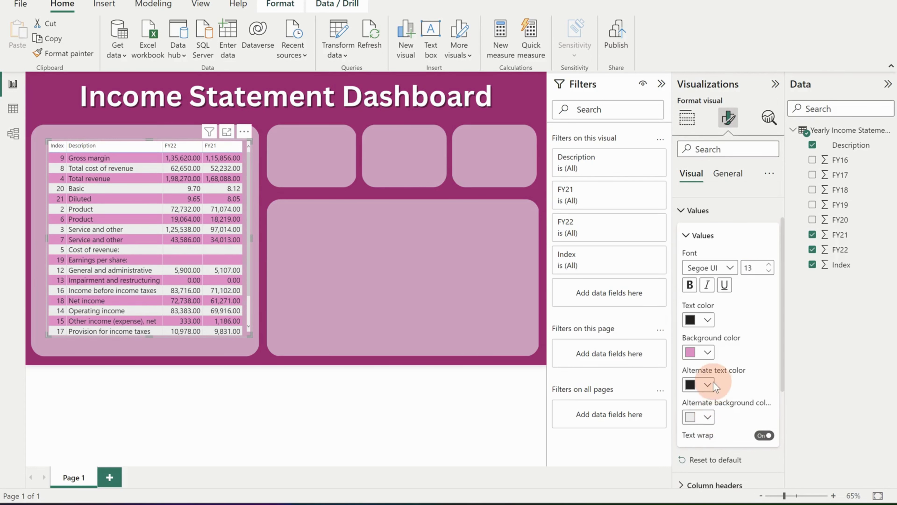
scroll(714, 386, "down", 3)
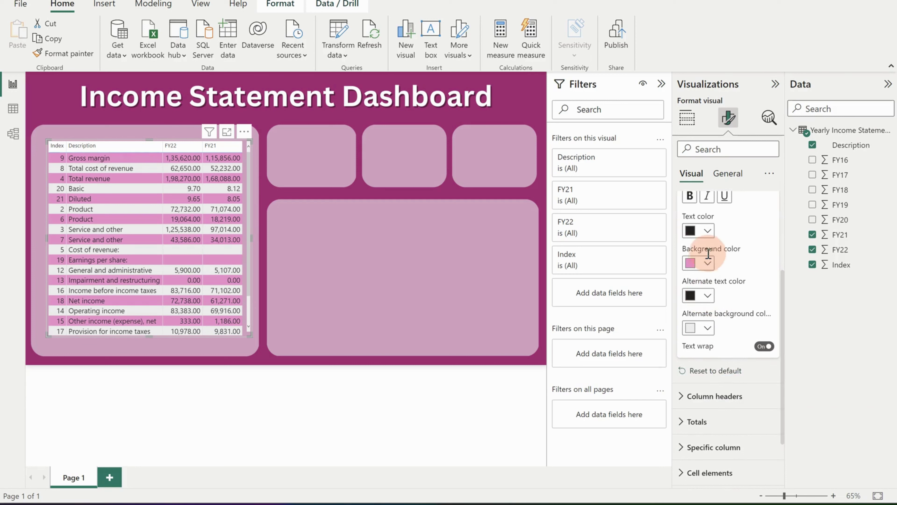
Set the font size of the table visual's column headers to 13
left_click(706, 234)
scroll(726, 310, "down", 3)
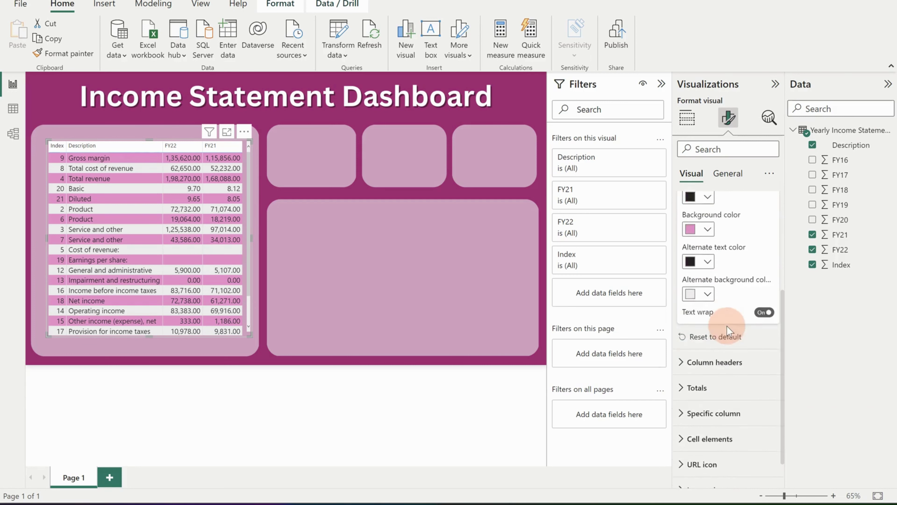
left_click(686, 322)
scroll(706, 318, "down", 2)
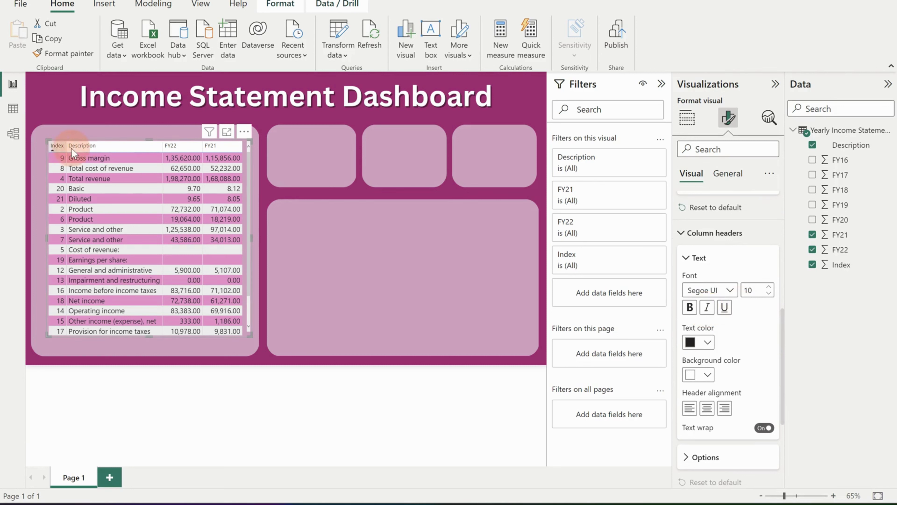
left_click(169, 146)
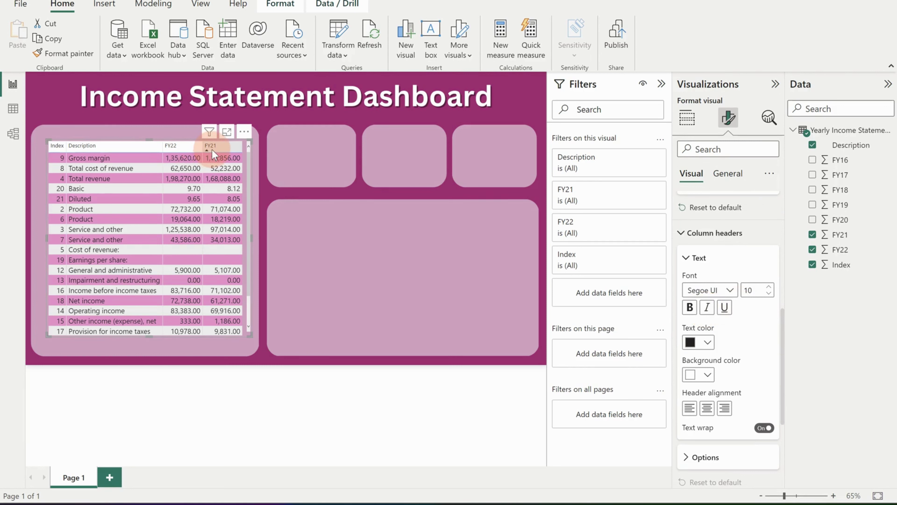
left_click(768, 287)
left_click(768, 287)
left_click(768, 287)
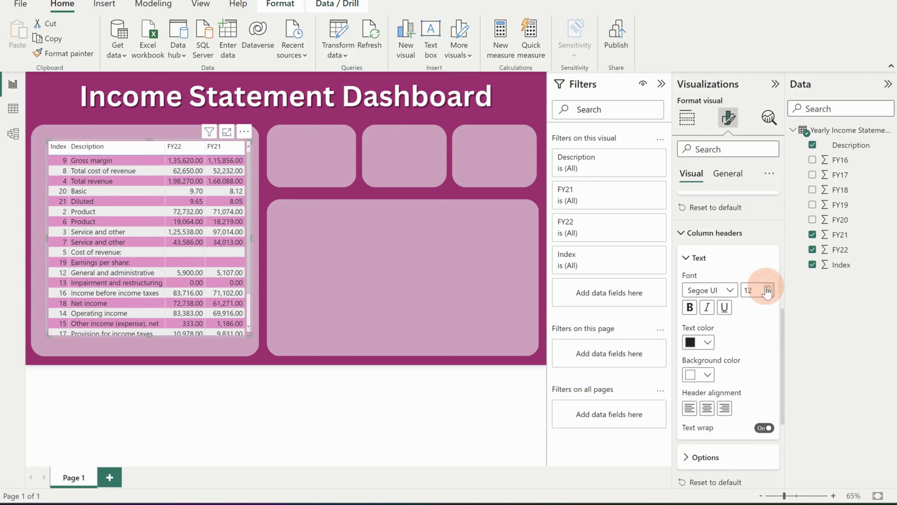
left_click(767, 287)
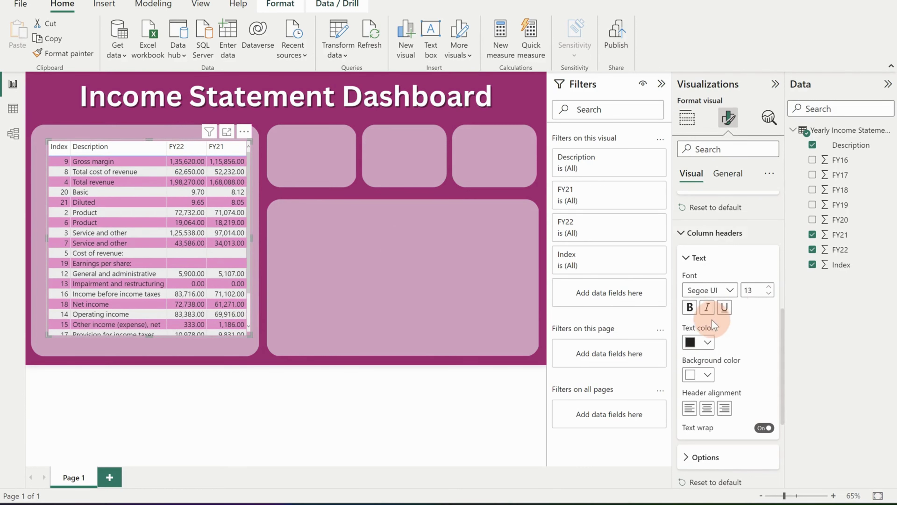
Set the column headers' background color to a dark shade of the theme pink and their text color to white
scroll(721, 301, "down", 3)
left_click(707, 286)
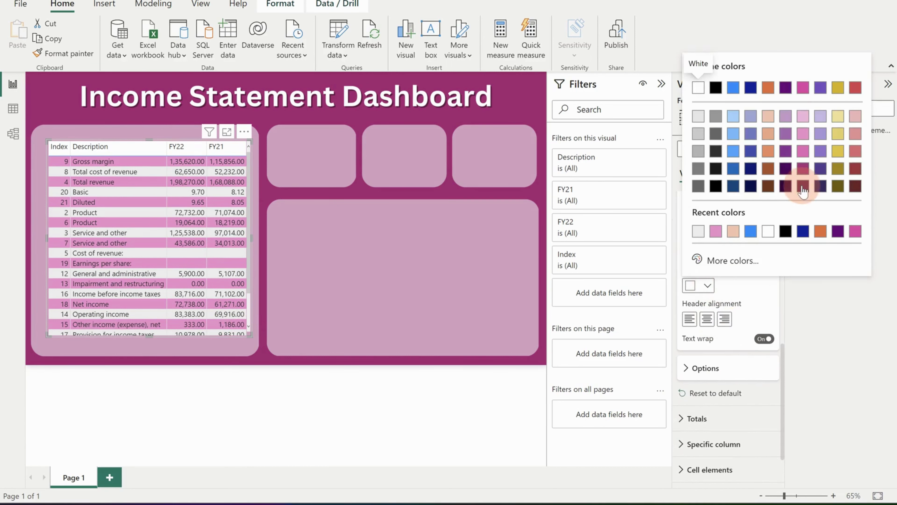
left_click(802, 168)
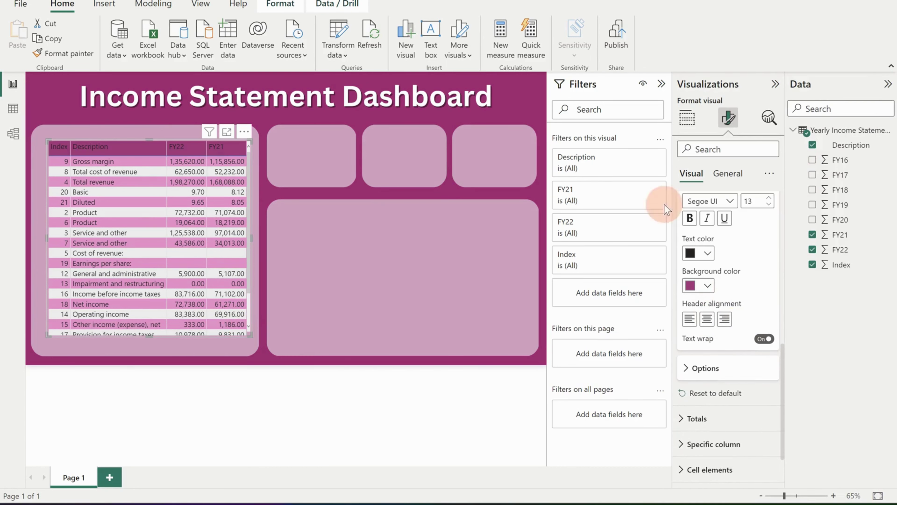
left_click(702, 254)
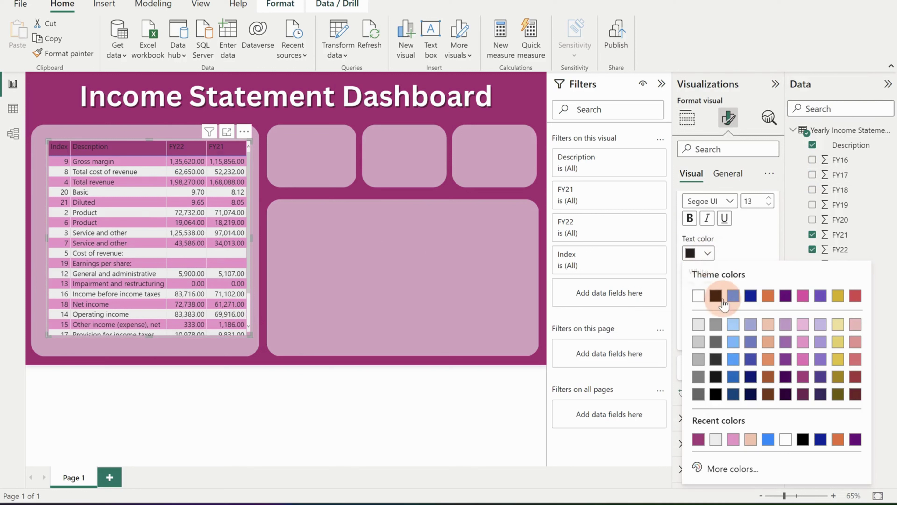
left_click(698, 296)
Resize and move the table visual so that all its rows fit over the tall dashboard panel, and sort it by Index in ascending order
mouse_move(255, 142)
left_mouse_down()
mouse_move(279, 124)
mouse_move(252, 133)
left_mouse_up()
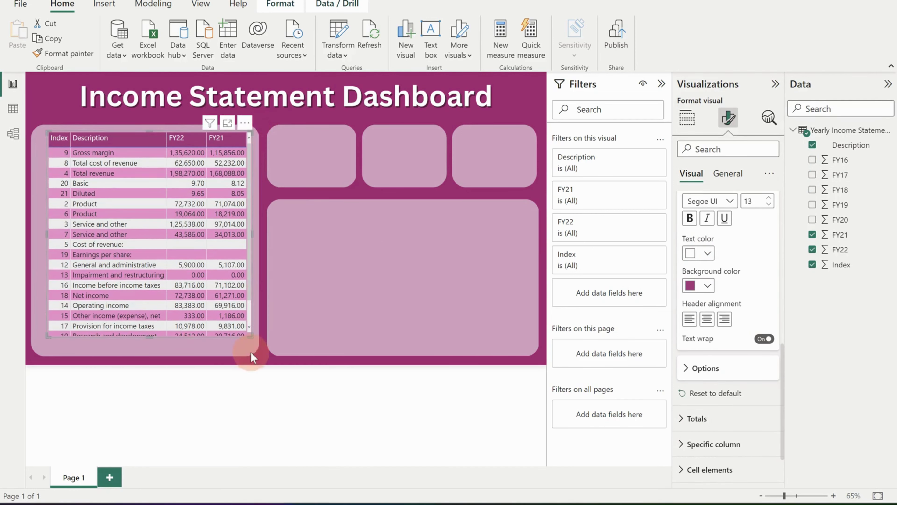
left_click_drag(149, 336, 156, 365)
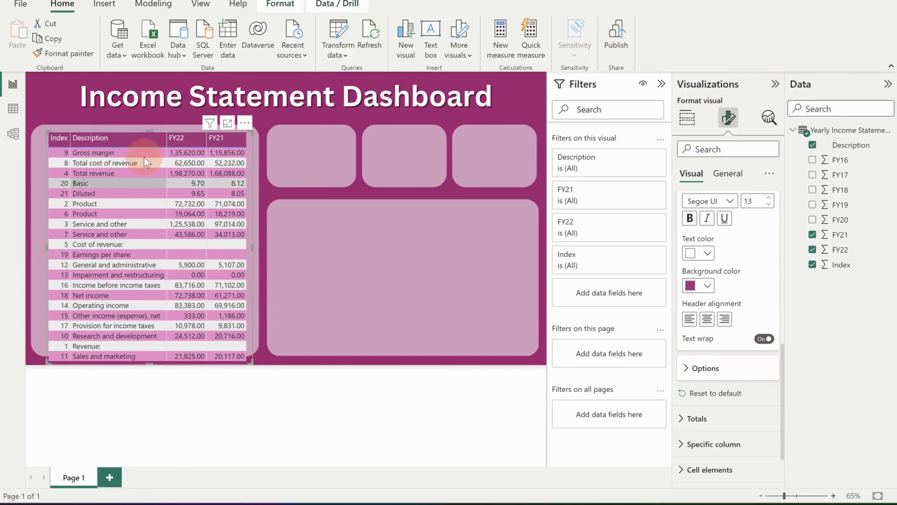
left_click_drag(140, 132, 131, 126)
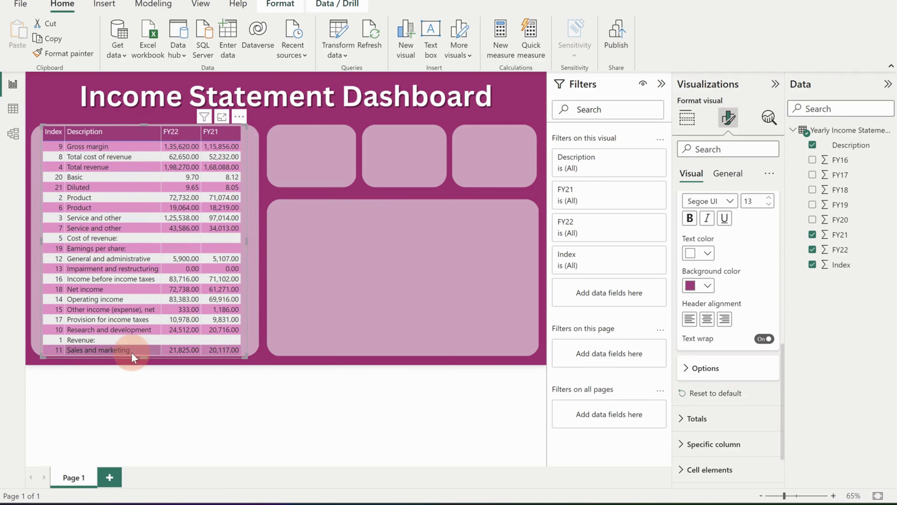
left_click_drag(144, 364, 144, 364)
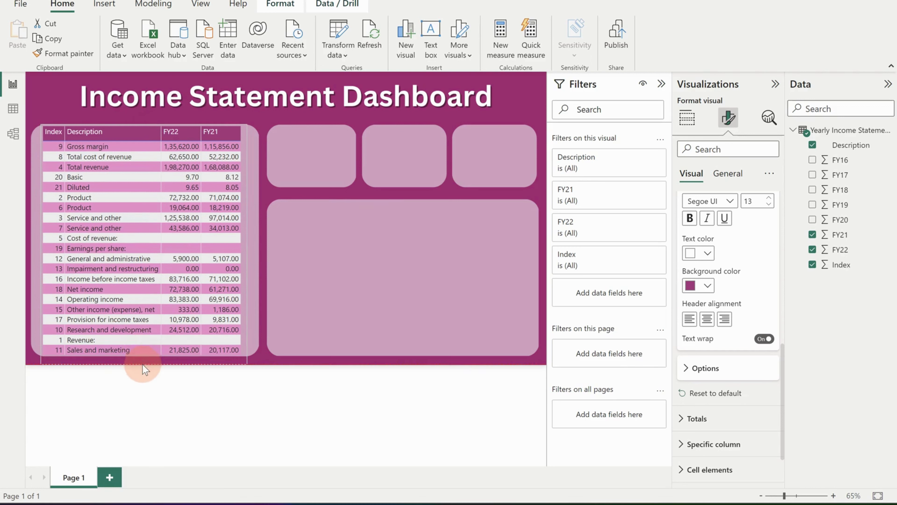
left_click(55, 132)
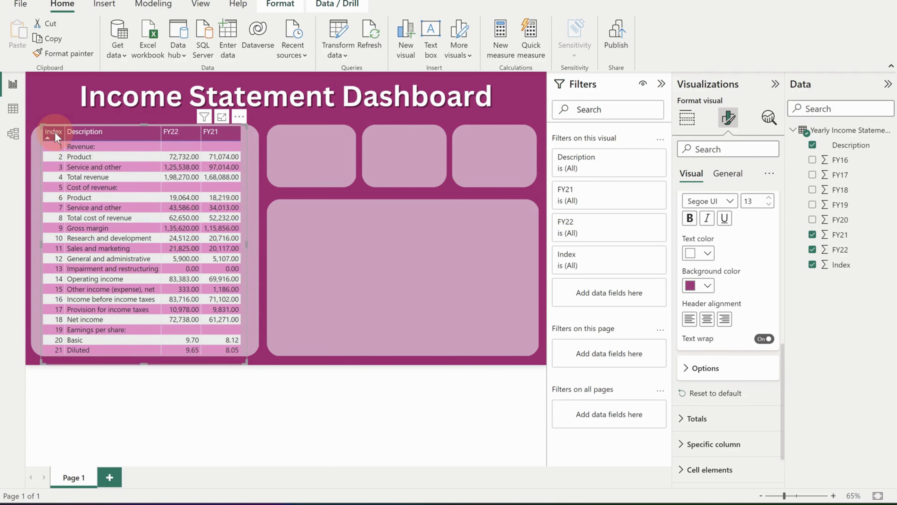
left_click(265, 207)
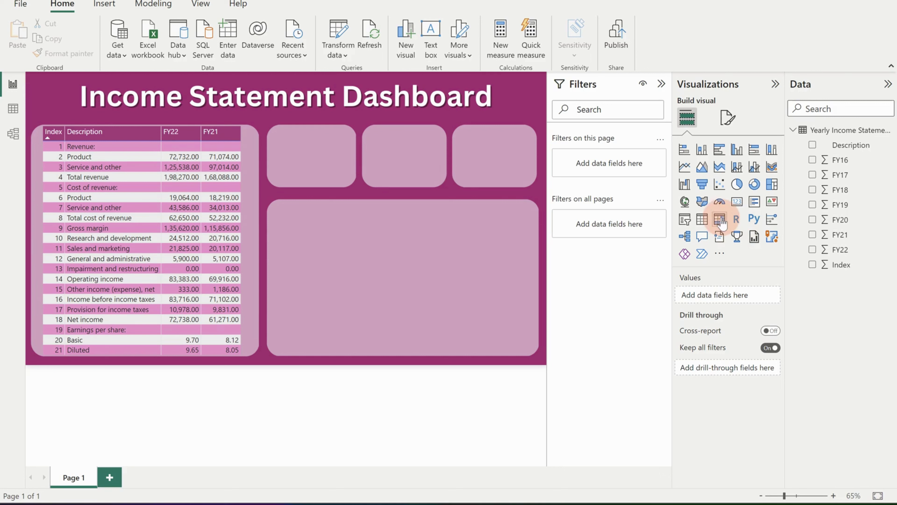
Add a KPI visual over the first small dashboard card and reduce its width to roughly that of the card
left_click(771, 202)
left_click_drag(353, 367, 361, 191)
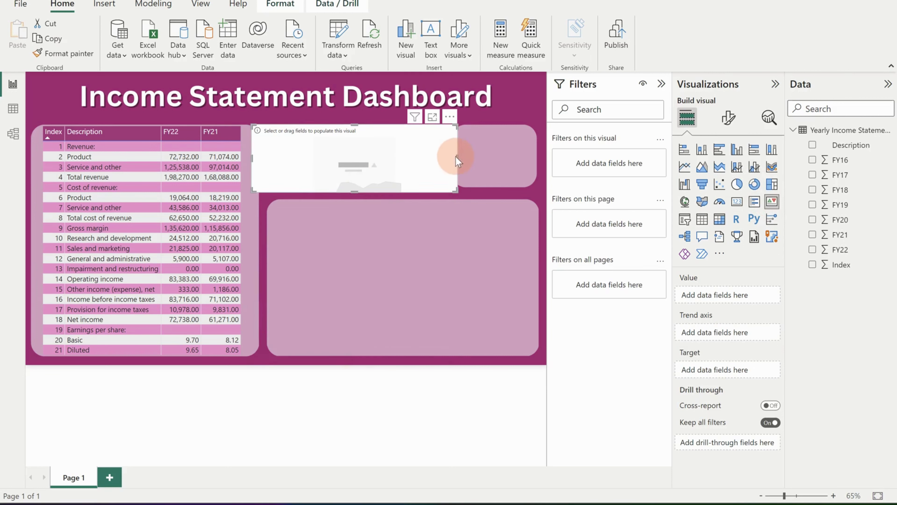
left_click_drag(456, 155, 342, 153)
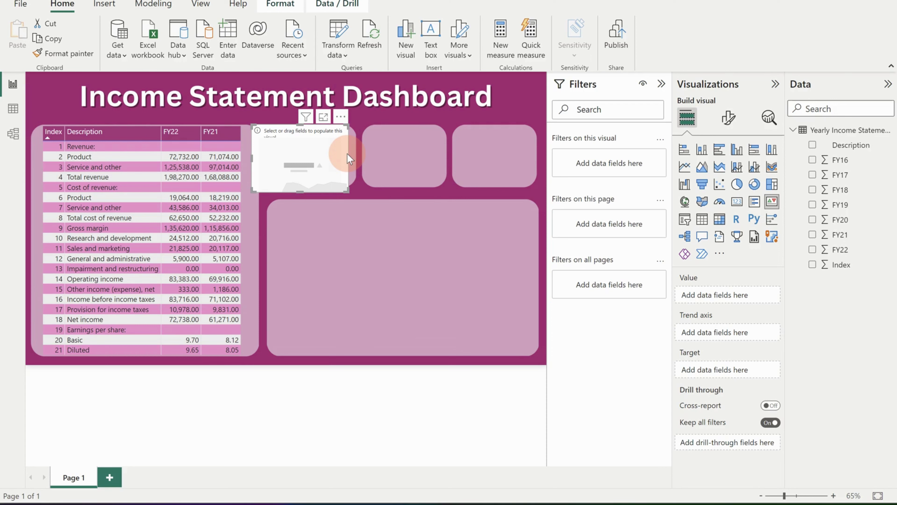
Copy the whole Yearly Income Statements table from the data view
left_click(10, 114)
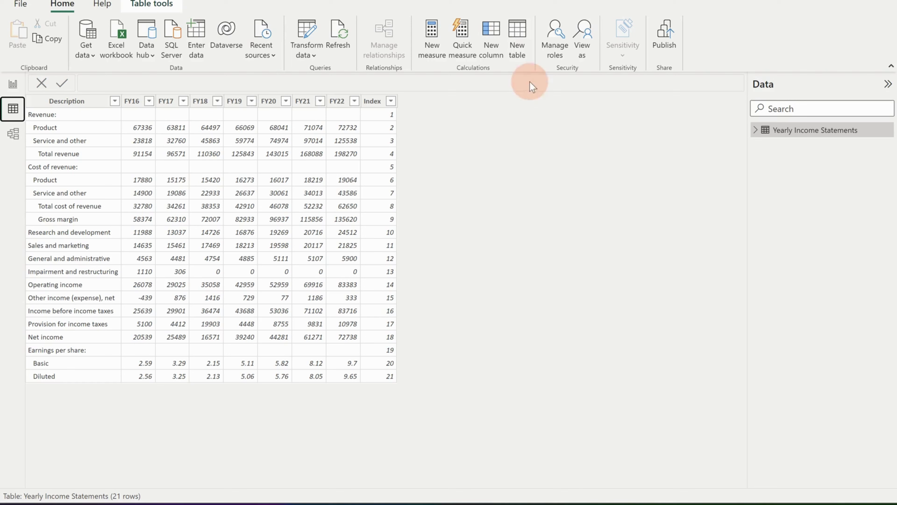
right_click(766, 134)
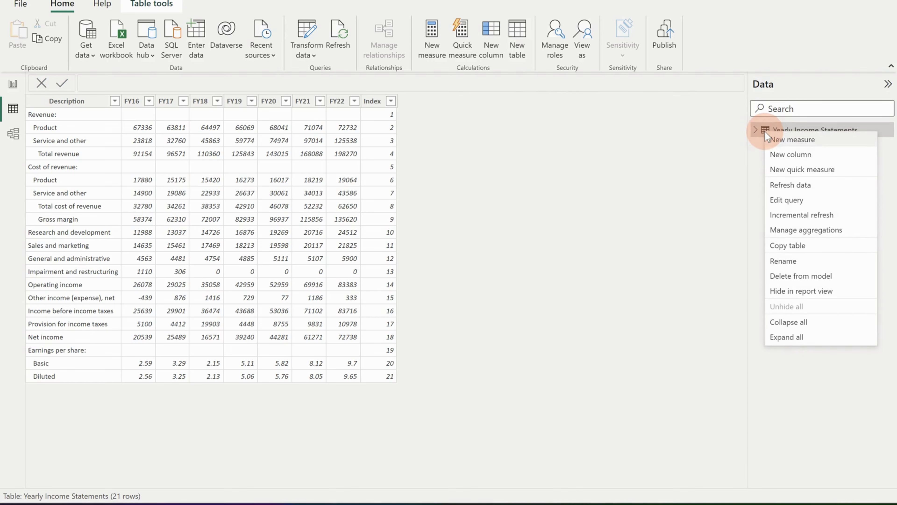
left_click(796, 252)
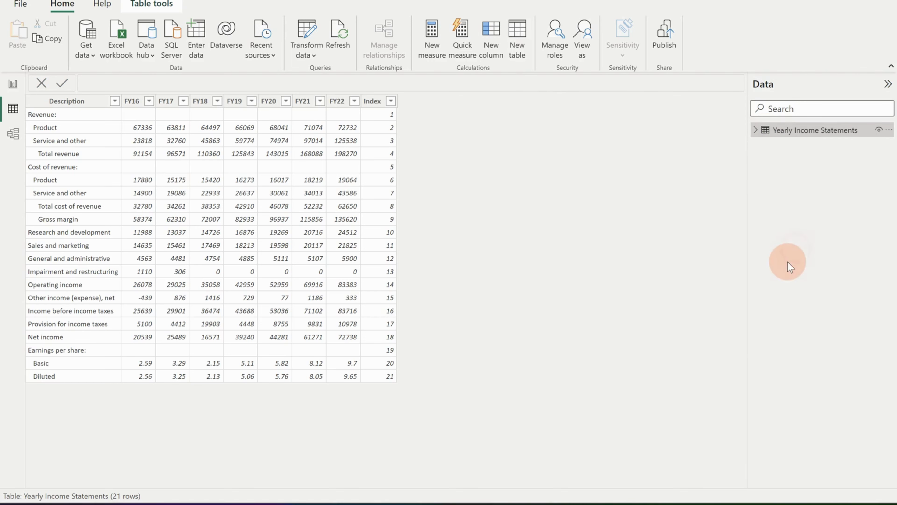
Create a table from the copied data with the first row as headers, keep the name Table, and load it
left_click(199, 49)
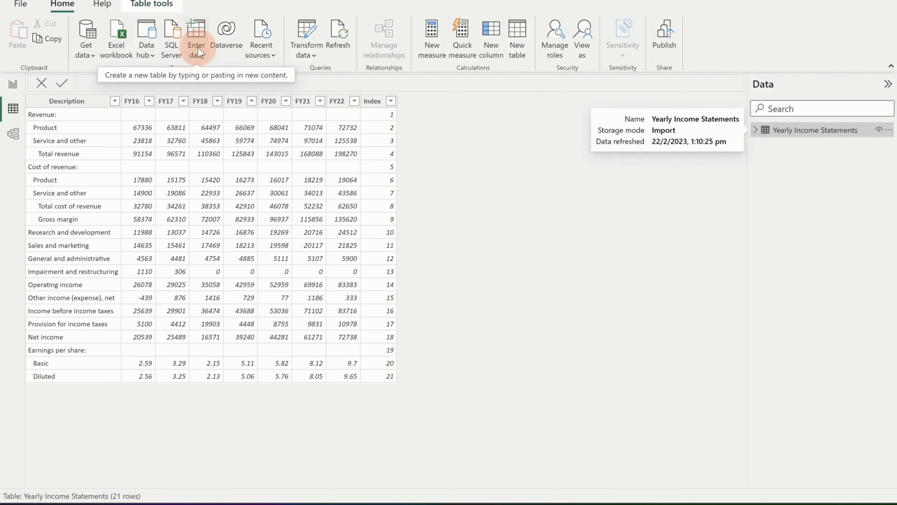
left_click(198, 47)
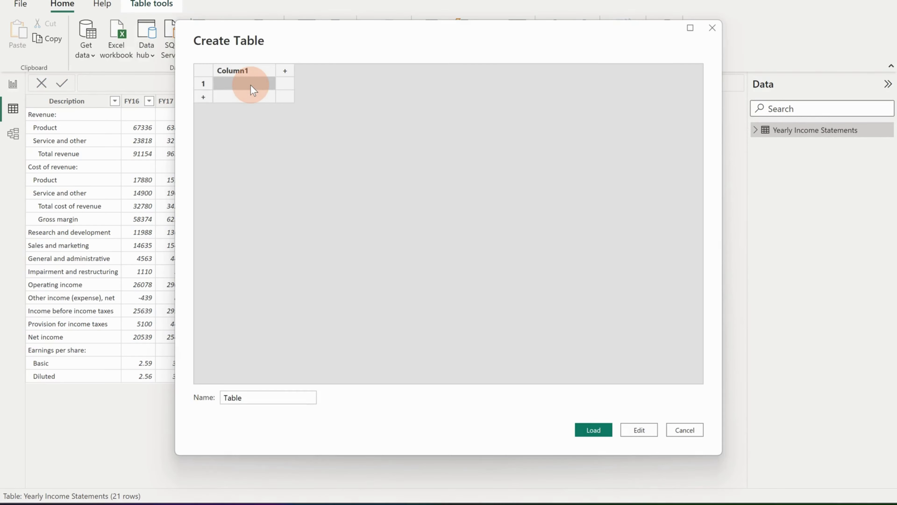
key("ctrl+v")
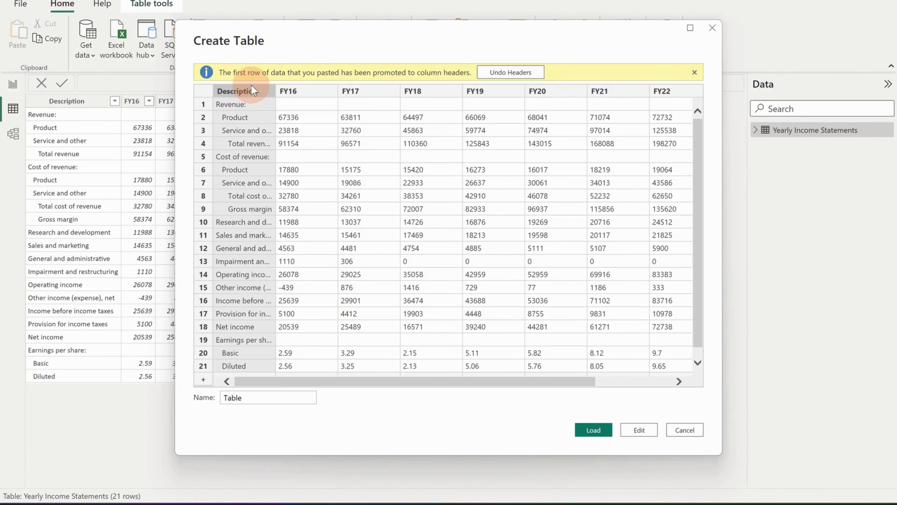
scroll(473, 166, "down", 1)
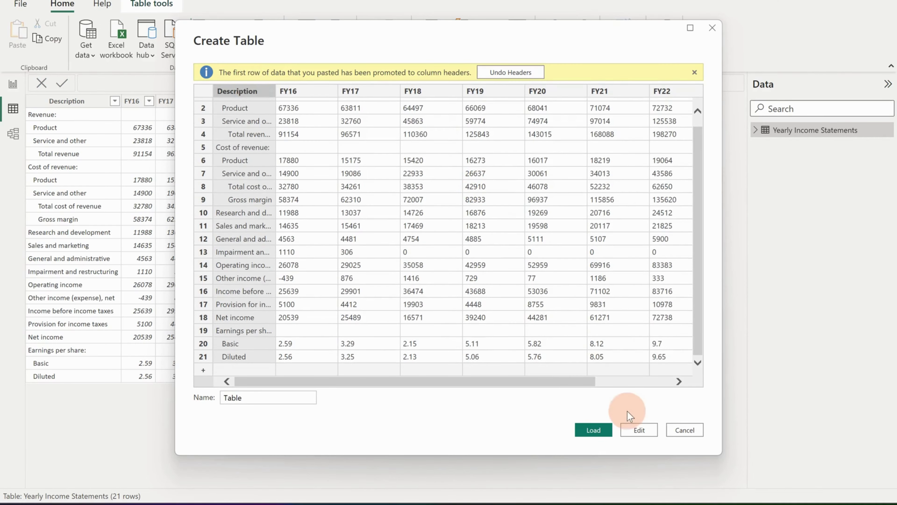
left_click(603, 431)
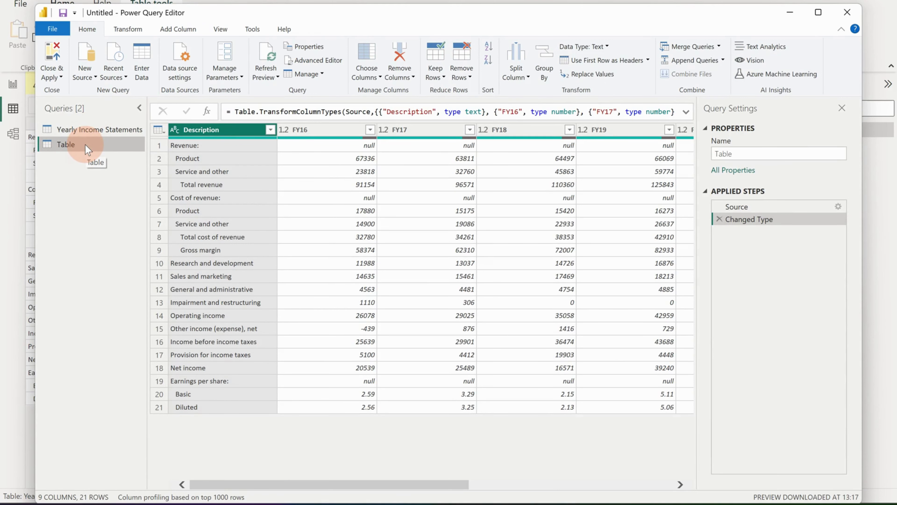
Filter the Description column of the Table query in Power Query so that only Net income is kept
left_click(300, 129)
left_click(270, 129)
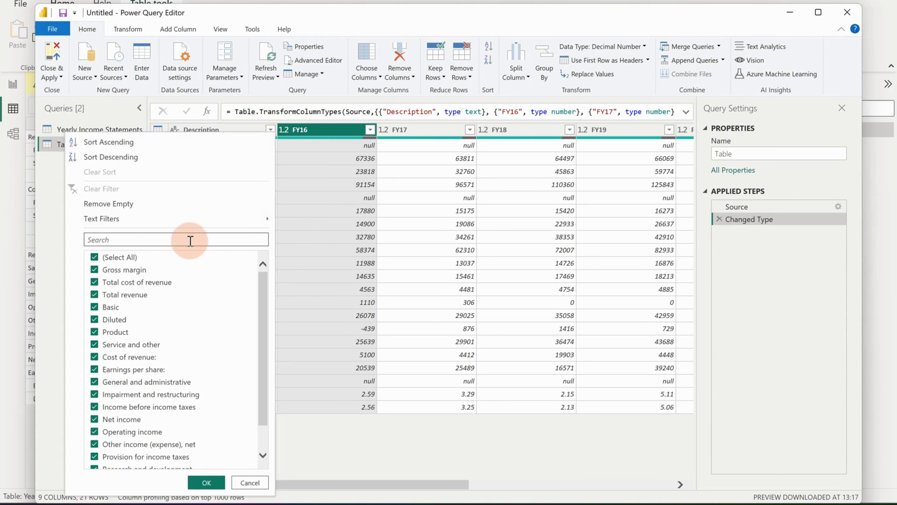
scroll(140, 378, "down", 2)
scroll(140, 375, "up", 2)
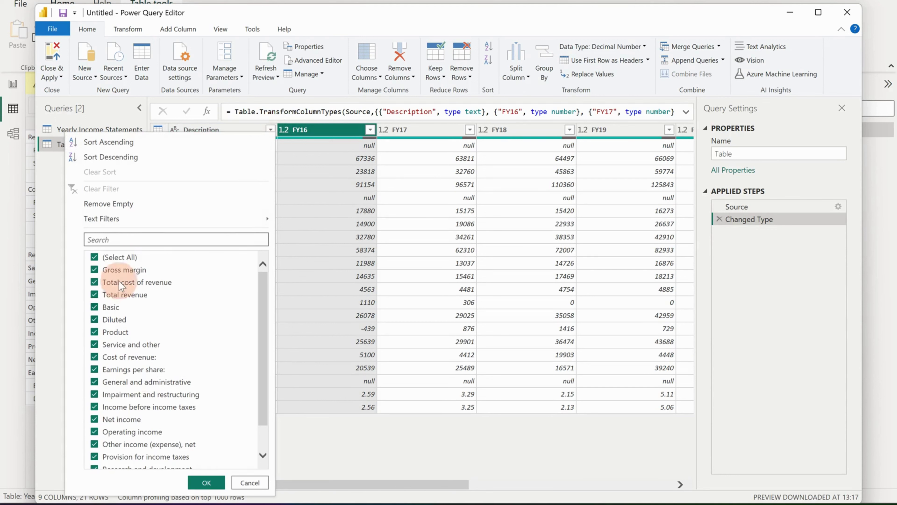
left_click(95, 257)
scroll(147, 364, "down", 1)
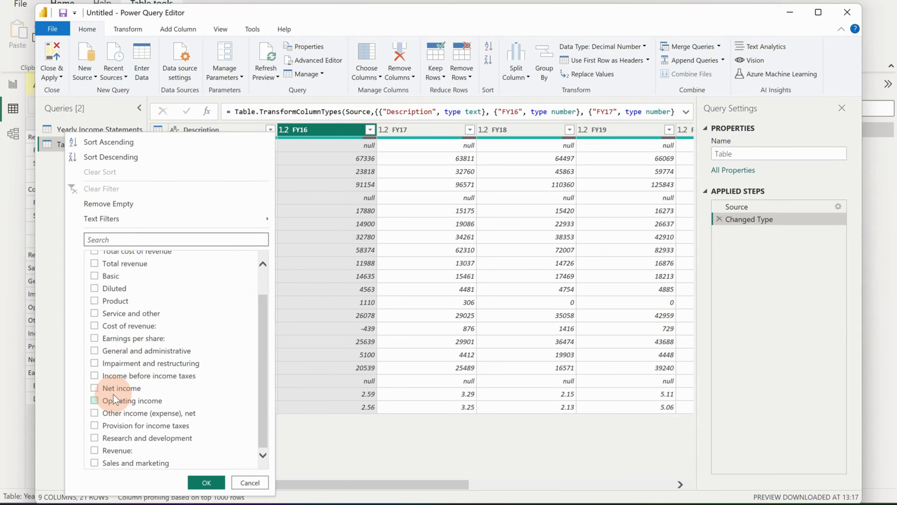
left_click(206, 482)
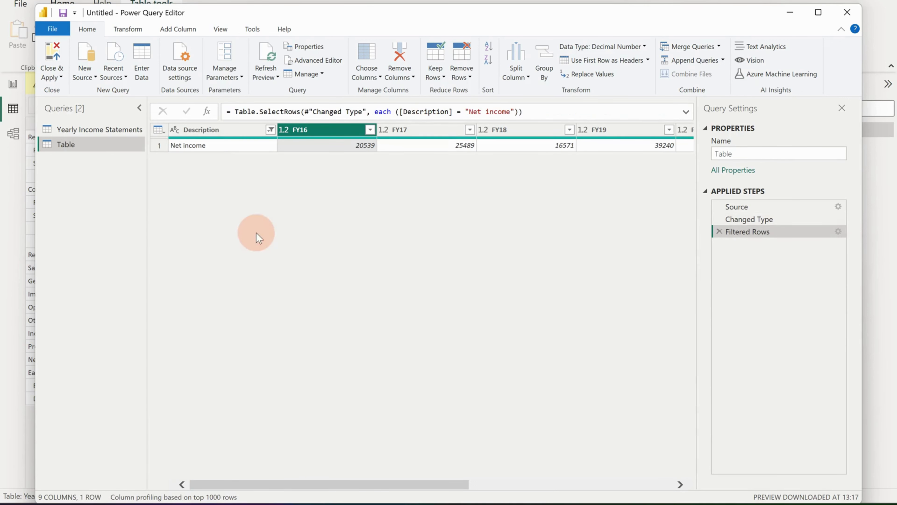
Remove columns FY16 through FY20 from the Table query, then apply the query changes and return to the data view
left_click_drag(354, 480, 649, 449)
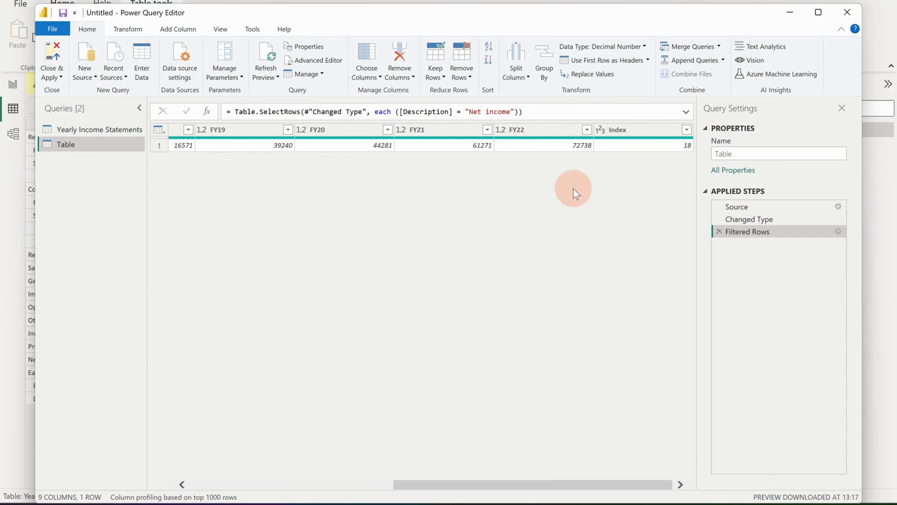
left_click(555, 134)
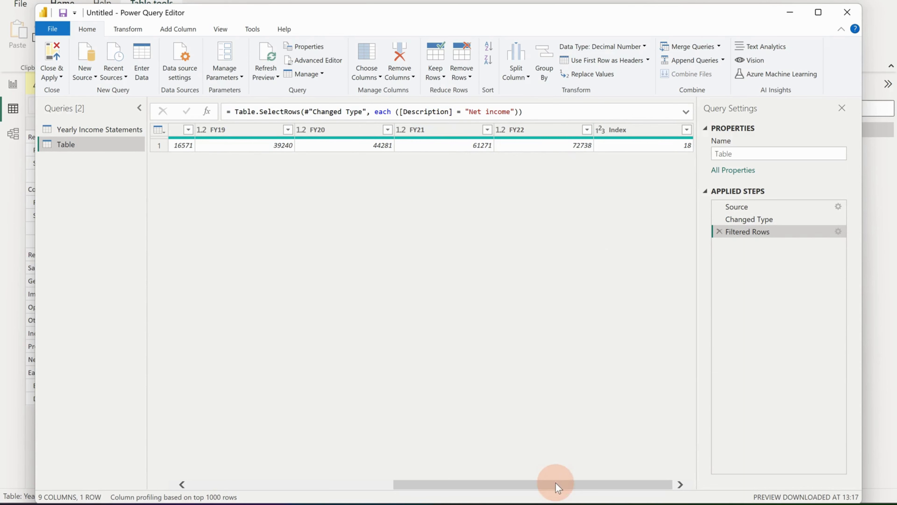
left_click_drag(556, 481, 334, 480)
left_click_drag(364, 126, 681, 129)
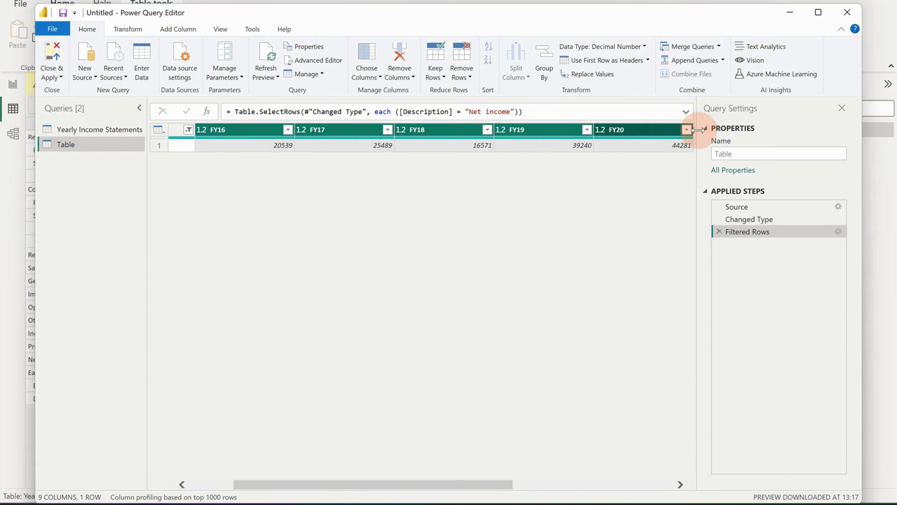
left_click_drag(395, 481, 520, 480)
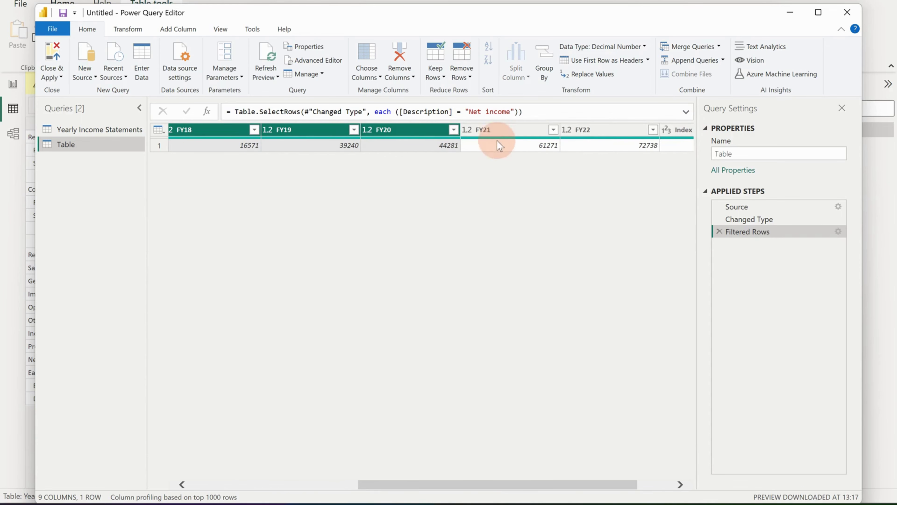
right_click(408, 129)
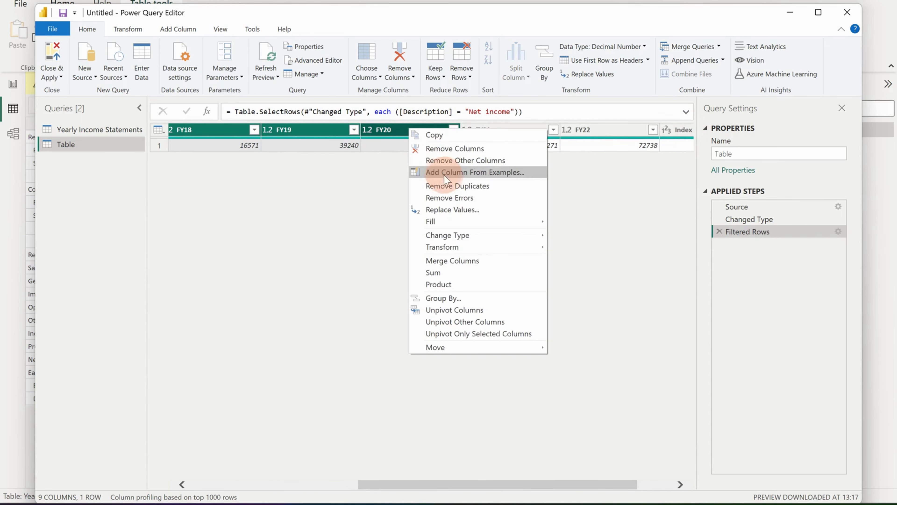
left_click(452, 148)
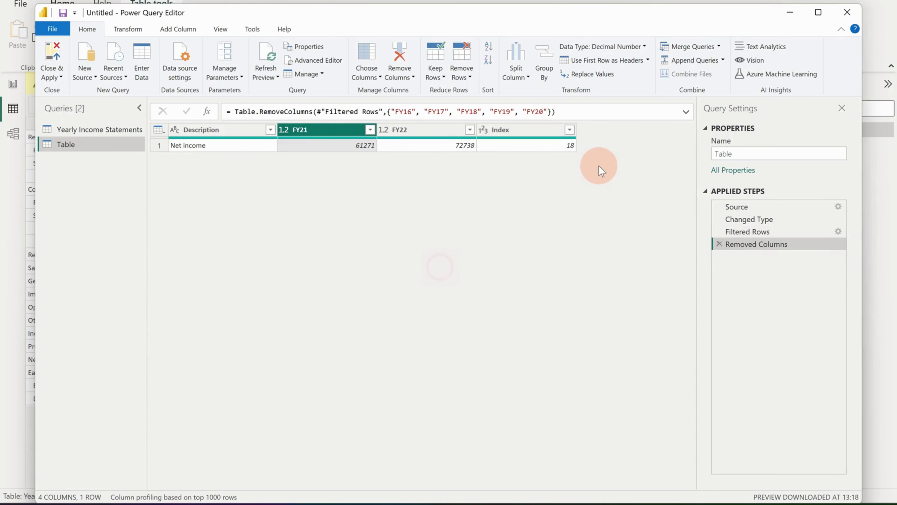
left_click(43, 66)
left_click(70, 87)
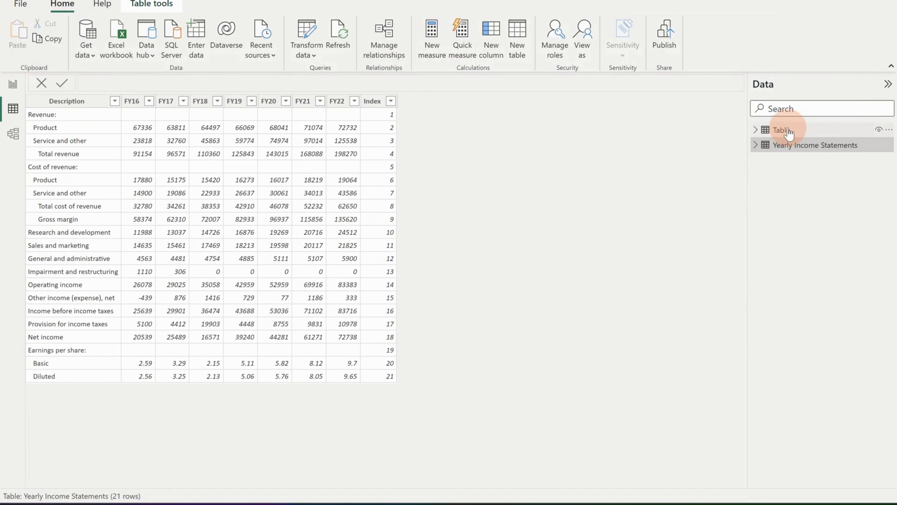
Rename the filtered table named Table to Net Income
left_click(781, 130)
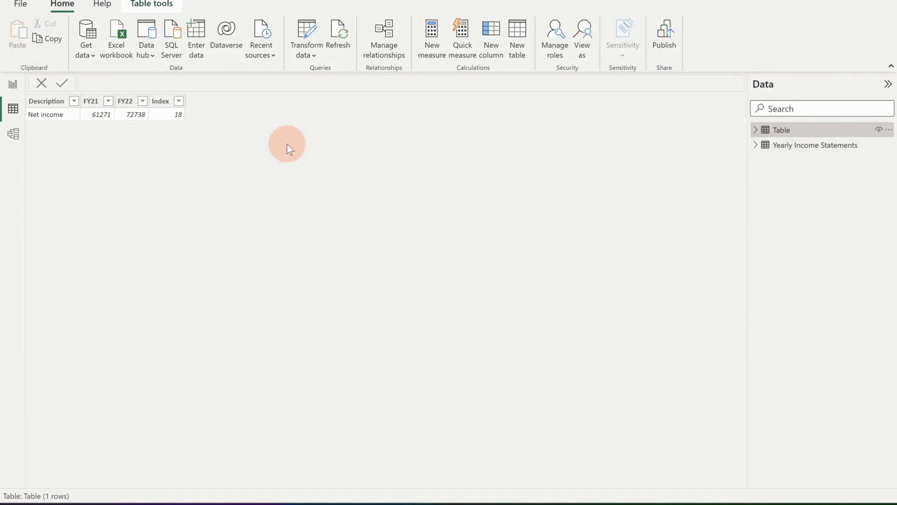
left_click(889, 130)
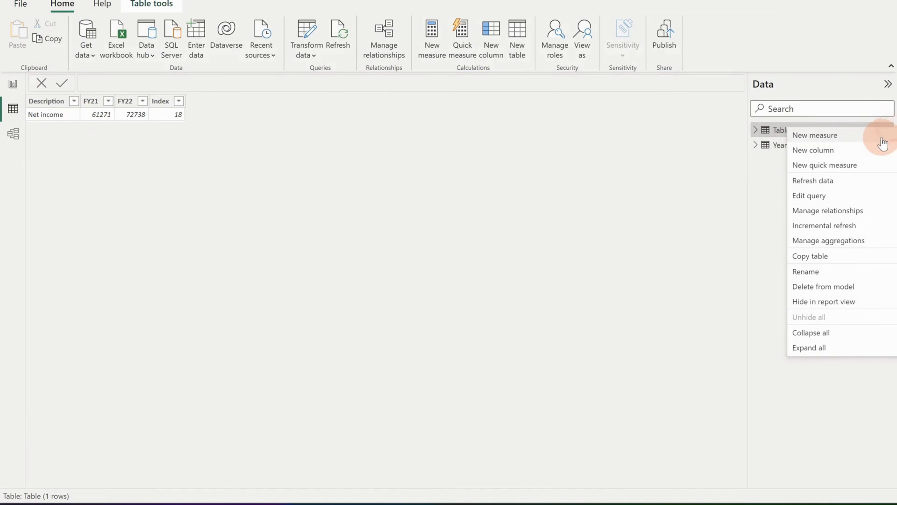
left_click(832, 271)
type("Net ")
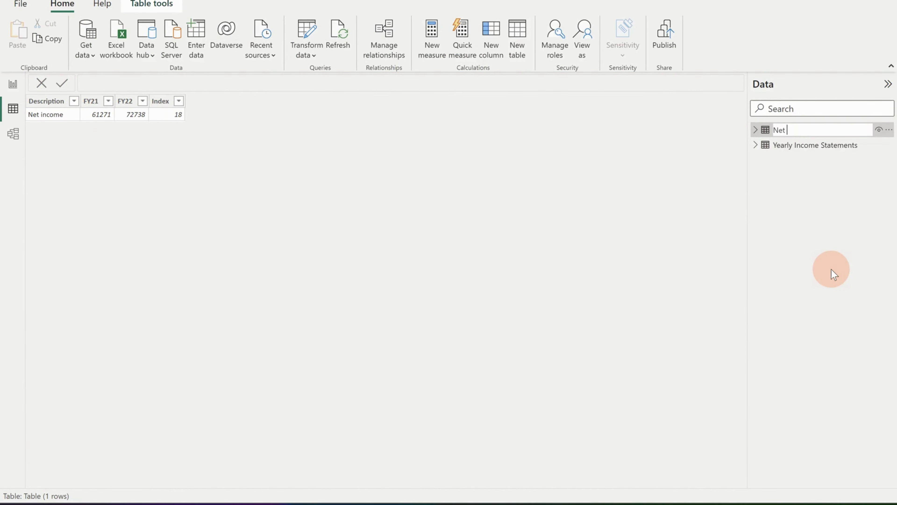
type("Income")
key("Return")
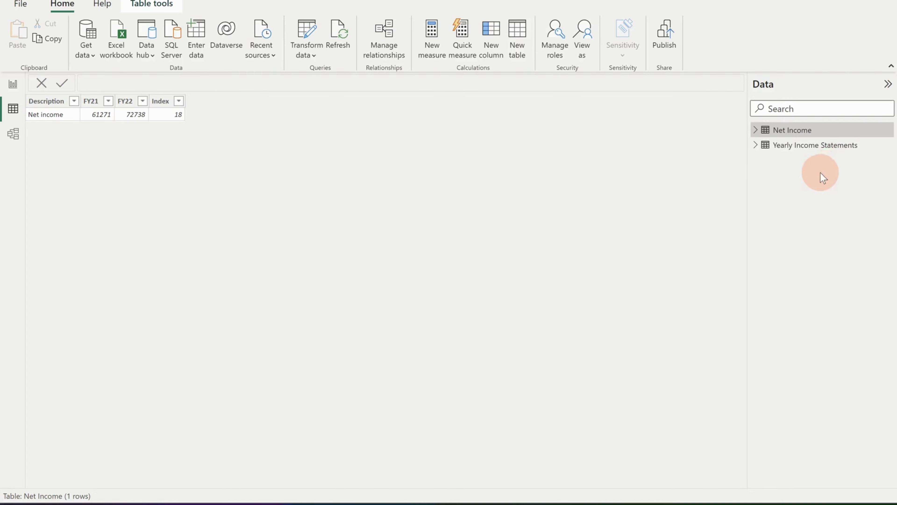
Review the Yearly Income Statements, Operating Income and Total Revenue tables in the data view
left_click(835, 145)
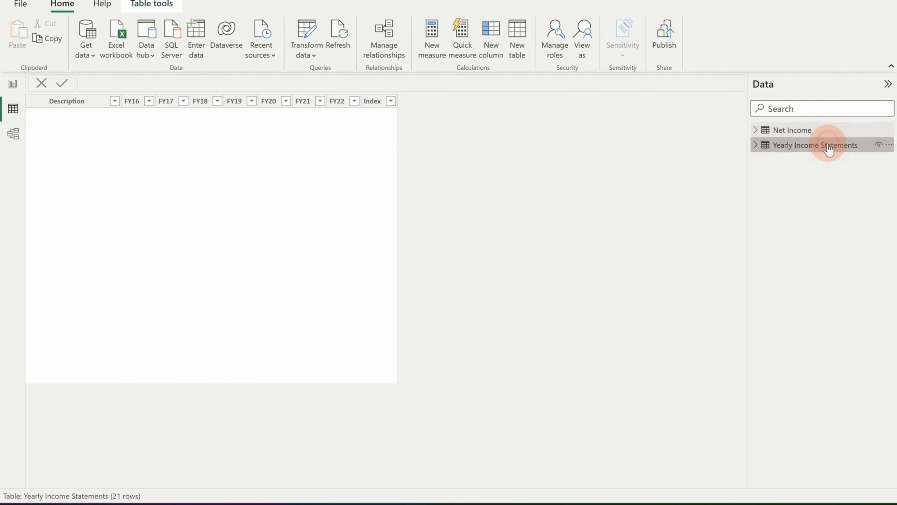
right_click(828, 144)
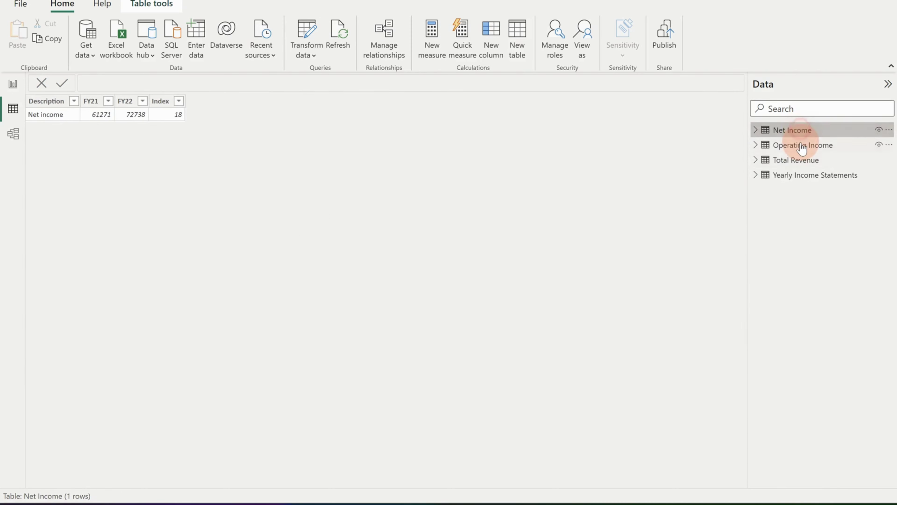
left_click(801, 149)
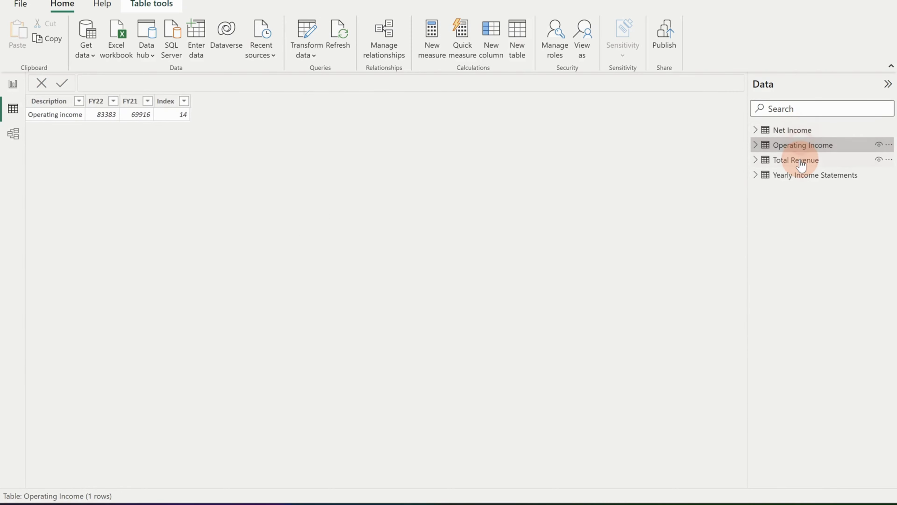
left_click(791, 161)
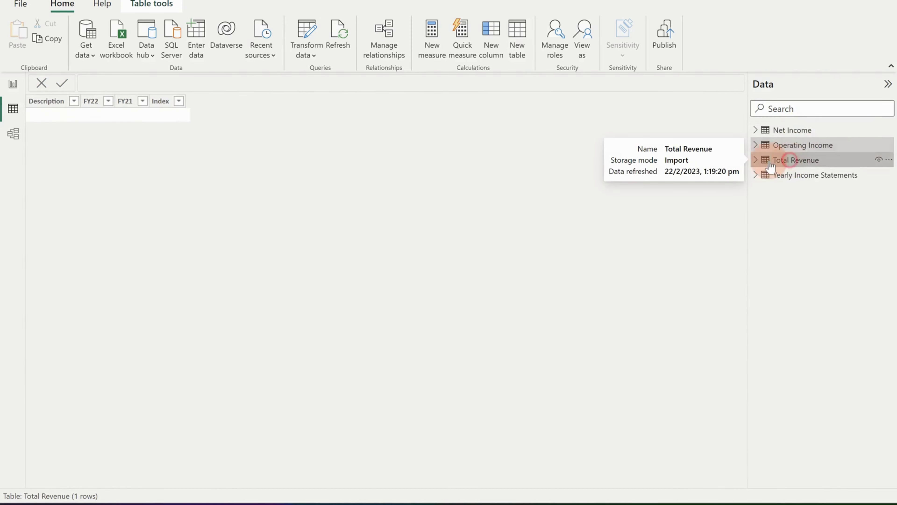
Return to the report view and place an empty KPI visual over the first small card beside the statement table
left_click(12, 85)
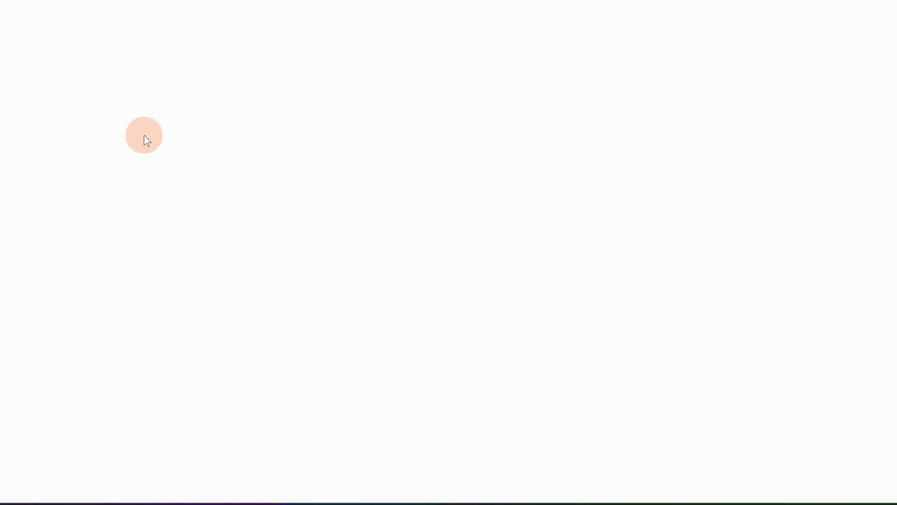
left_click(307, 160)
left_click_drag(321, 160, 315, 163)
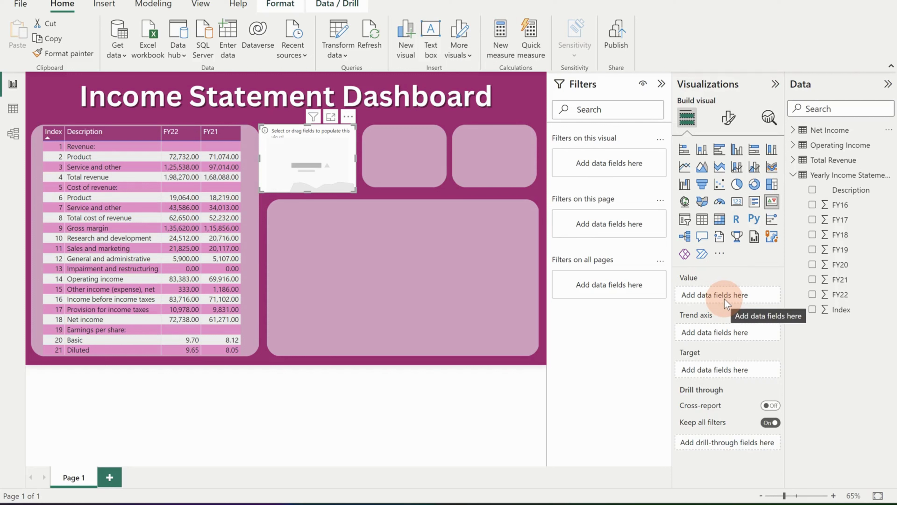
Fill the KPI from the Net Income table with FY22 as value, FY21 as target and Description as trend axis
left_click(792, 131)
left_click_drag(812, 174, 742, 295)
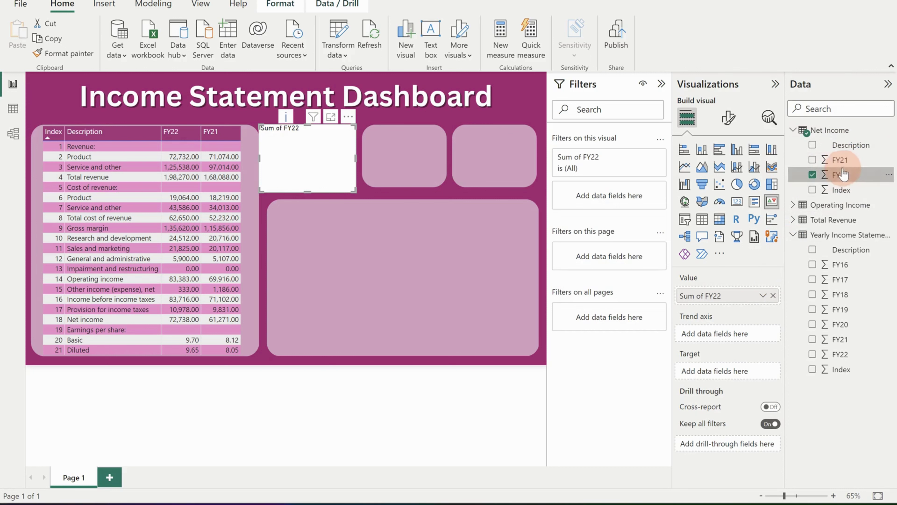
left_click_drag(840, 160, 735, 378)
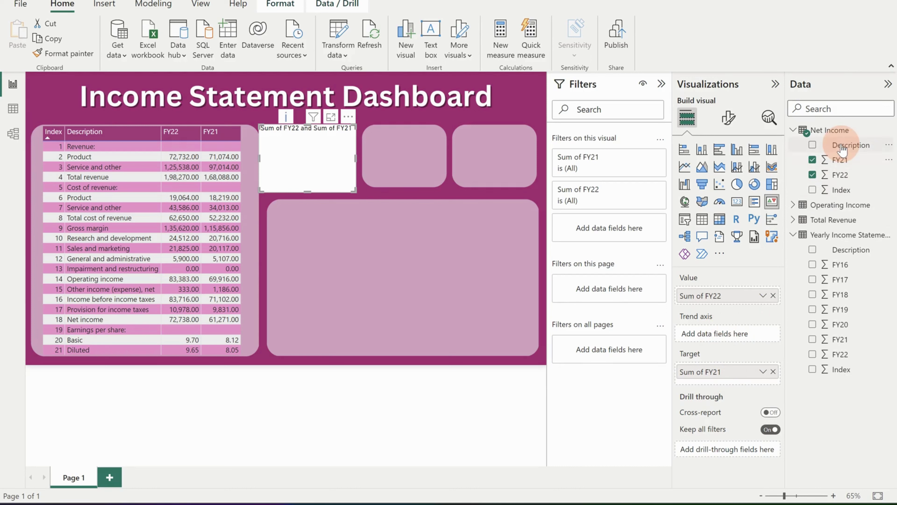
left_click_drag(842, 148, 738, 334)
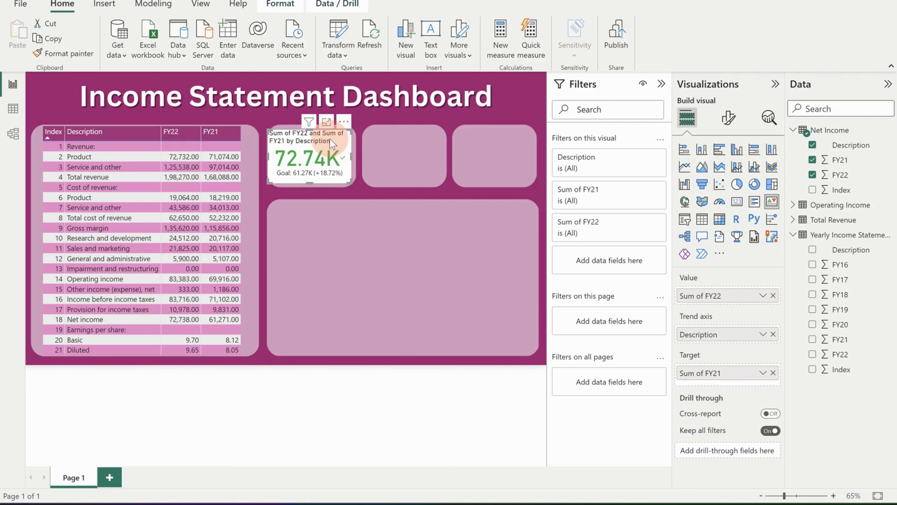
Nudge the KPI visual up slightly in its card and turn off its background
left_click_drag(329, 139, 330, 136)
left_click(732, 130)
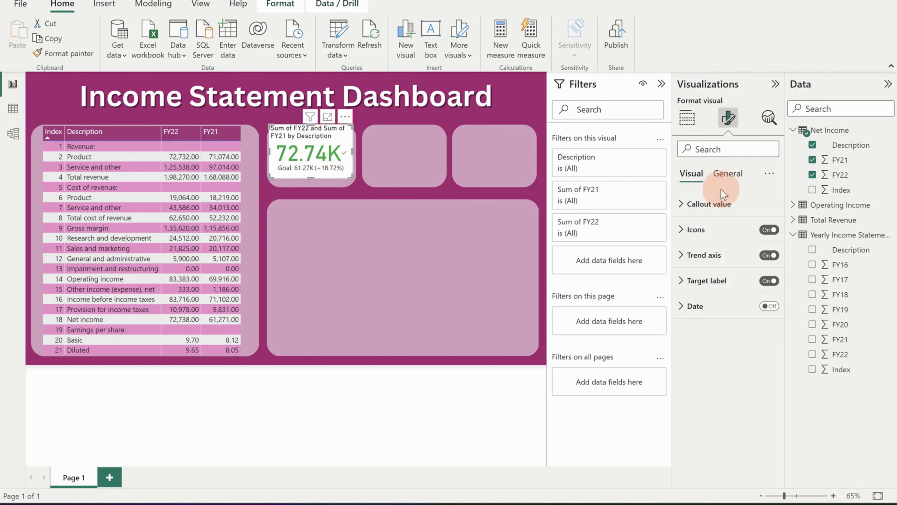
left_click(727, 173)
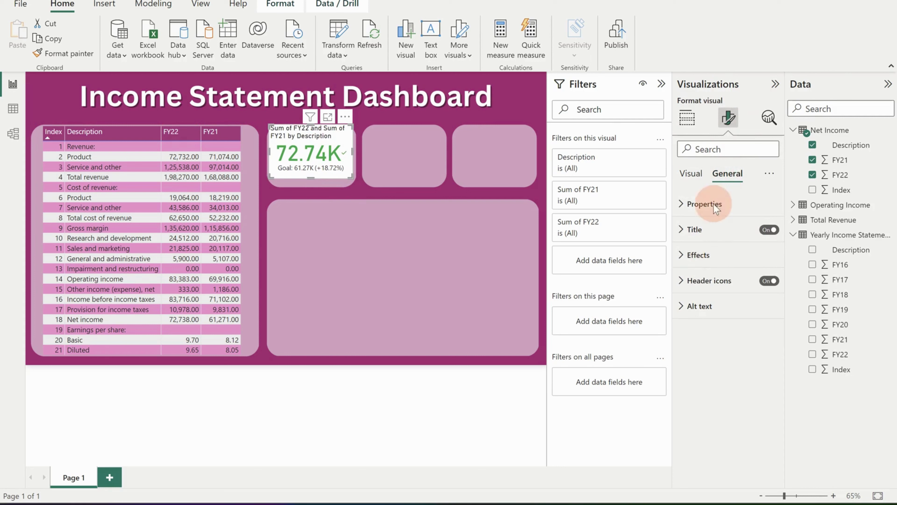
left_click(682, 253)
left_click(767, 281)
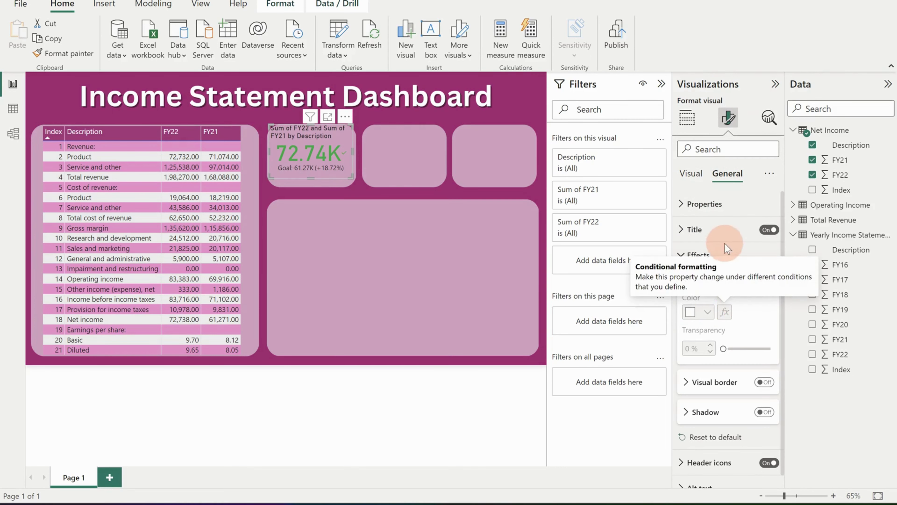
Change the KPI's title text to Net Income and format it in bold at font size 16
left_click(696, 206)
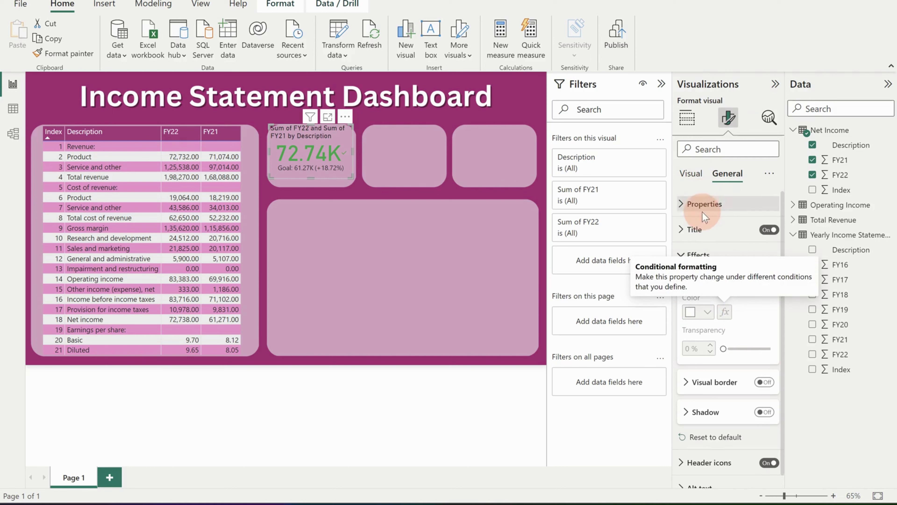
left_click(702, 231)
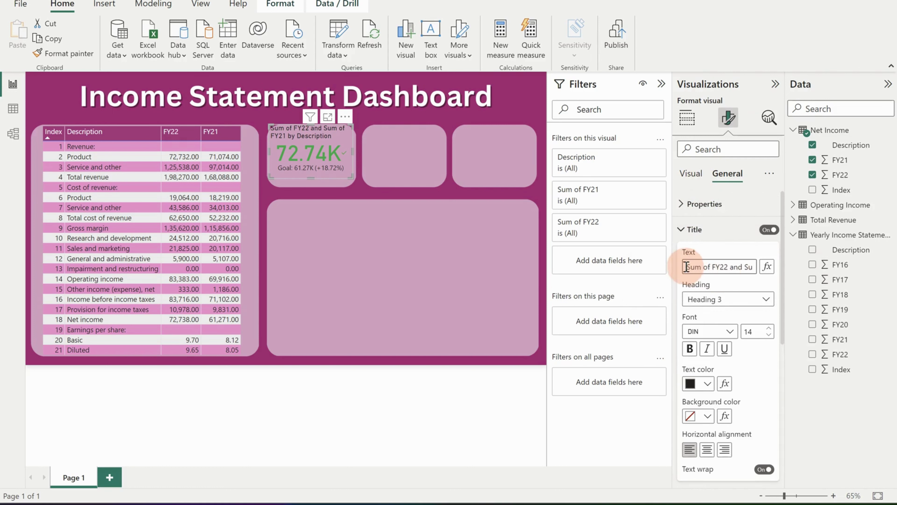
left_click_drag(686, 267, 806, 265)
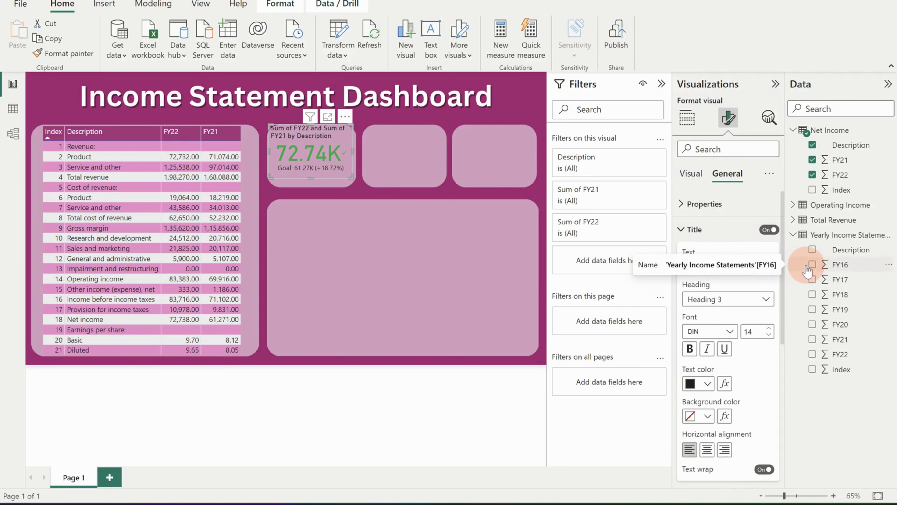
type("Net Income")
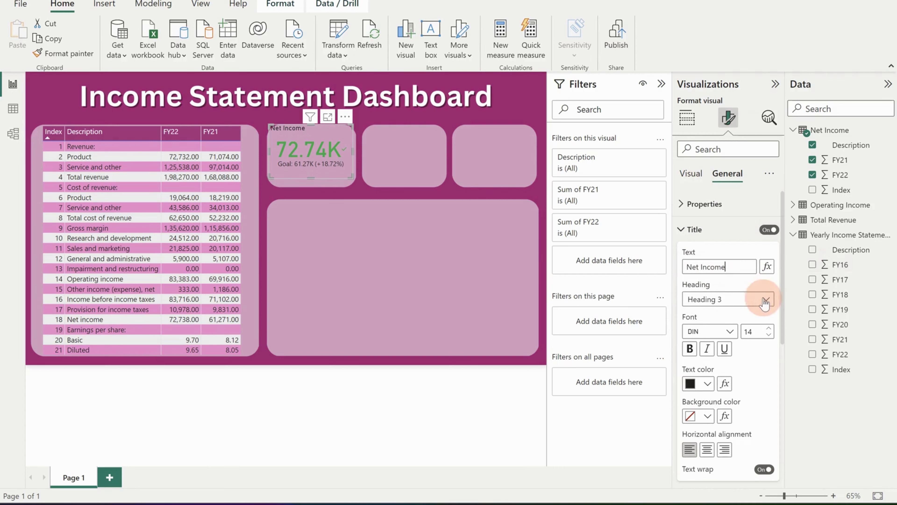
left_click(769, 328)
left_click(769, 328)
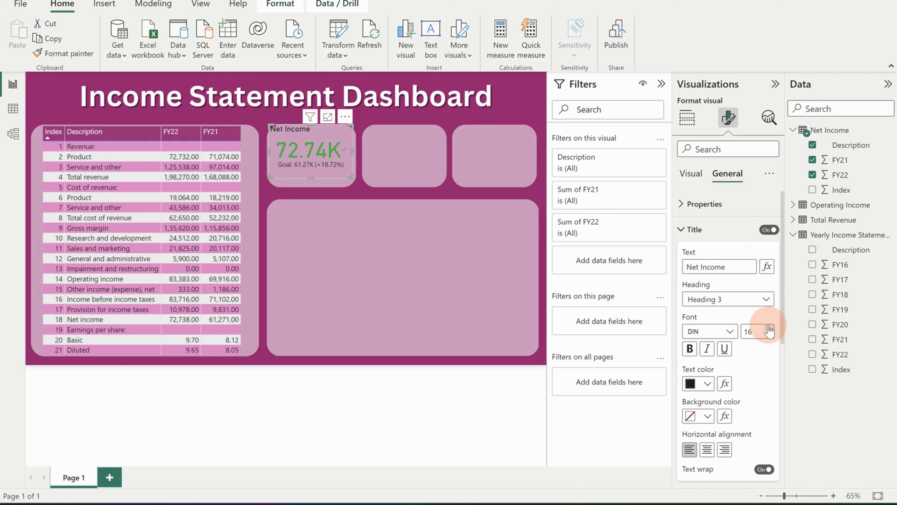
left_click(689, 348)
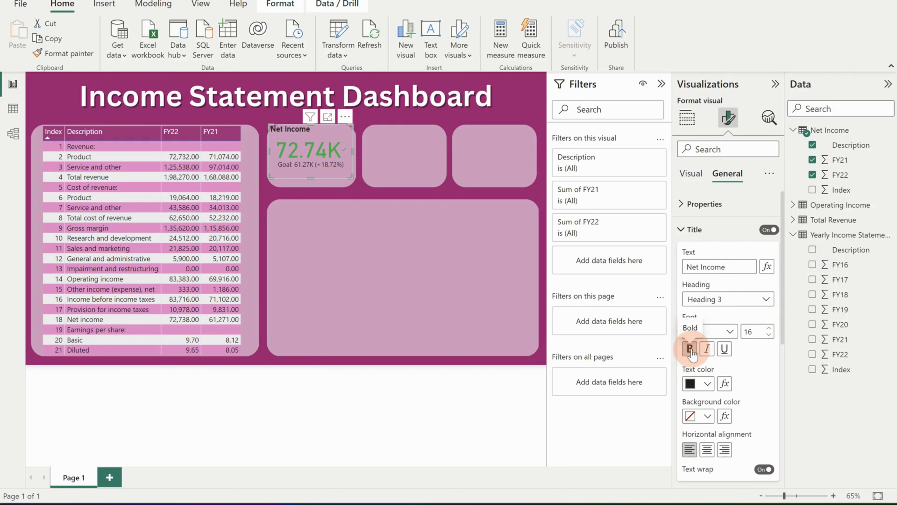
scroll(757, 371, "down", 2)
scroll(757, 371, "up", 2)
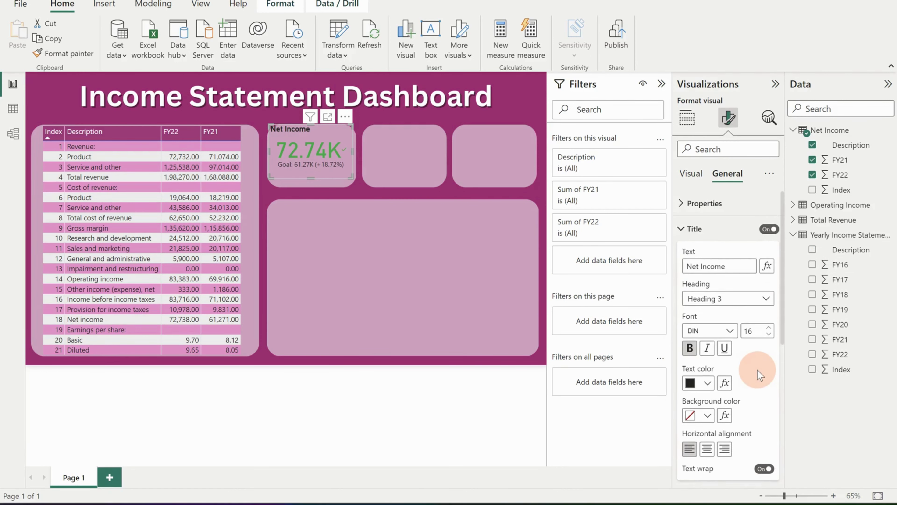
left_click(691, 231)
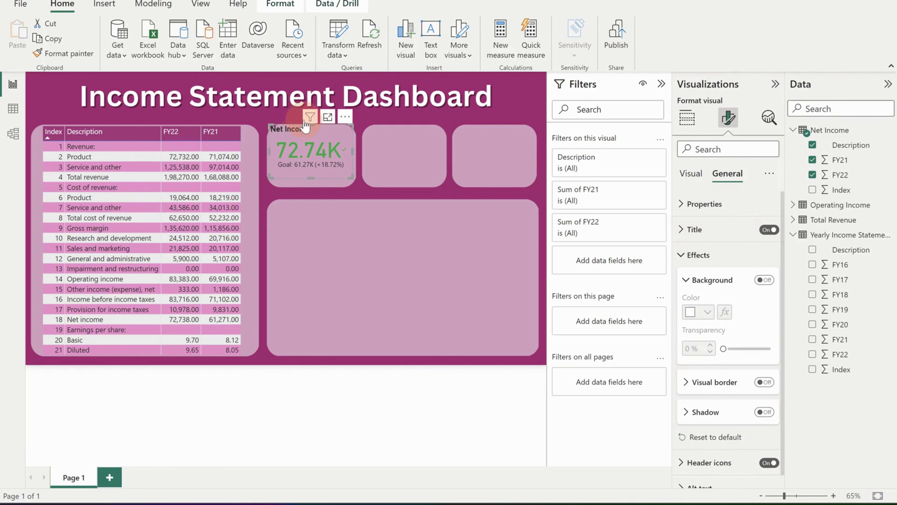
Move the Net Income KPI slightly lower in its card and turn off its icons
left_click_drag(320, 132, 321, 137)
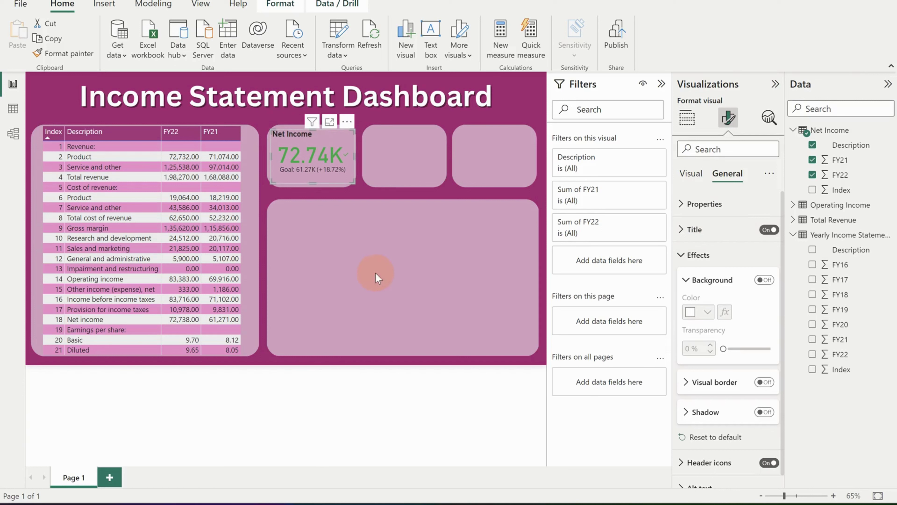
left_click(469, 312)
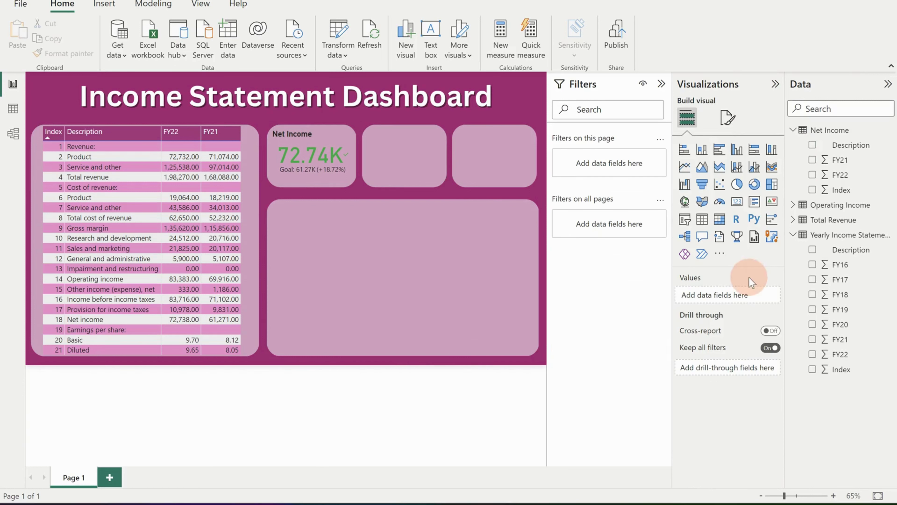
left_click(716, 119)
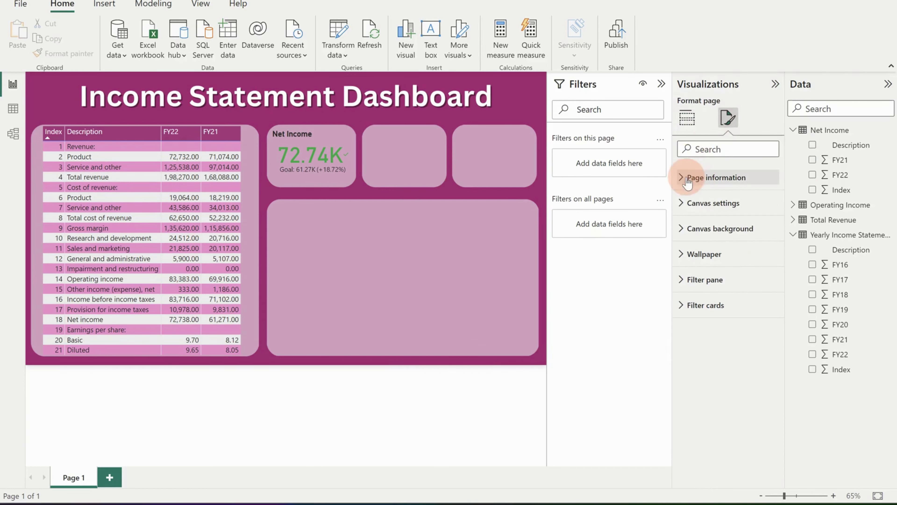
left_click(341, 144)
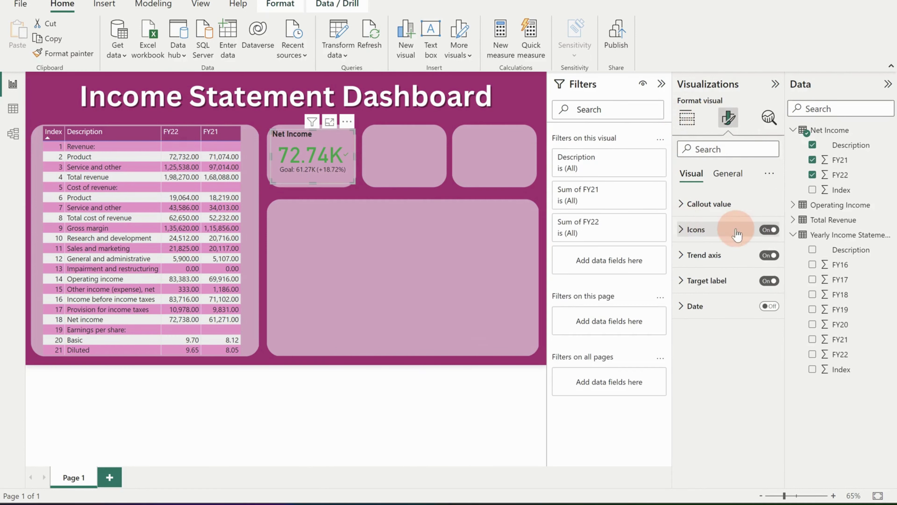
left_click(768, 234)
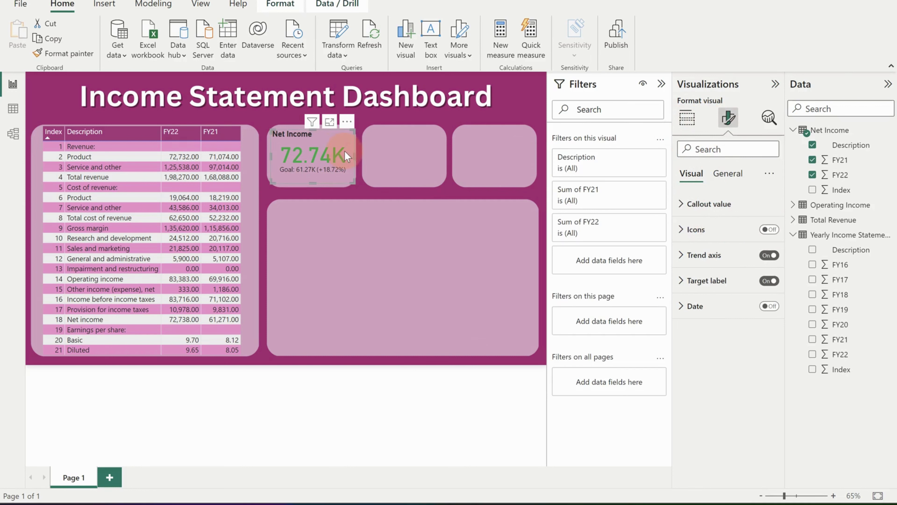
Set the KPI's trend axis transparency to 100% and its good color to a custom dark green
left_click(733, 256)
scroll(733, 271, "down", 1)
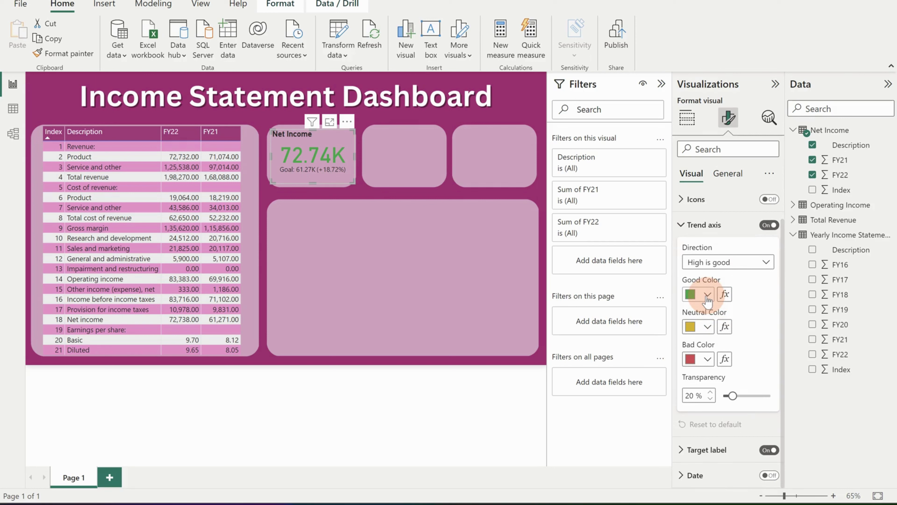
left_click_drag(733, 395, 791, 395)
left_click(688, 326)
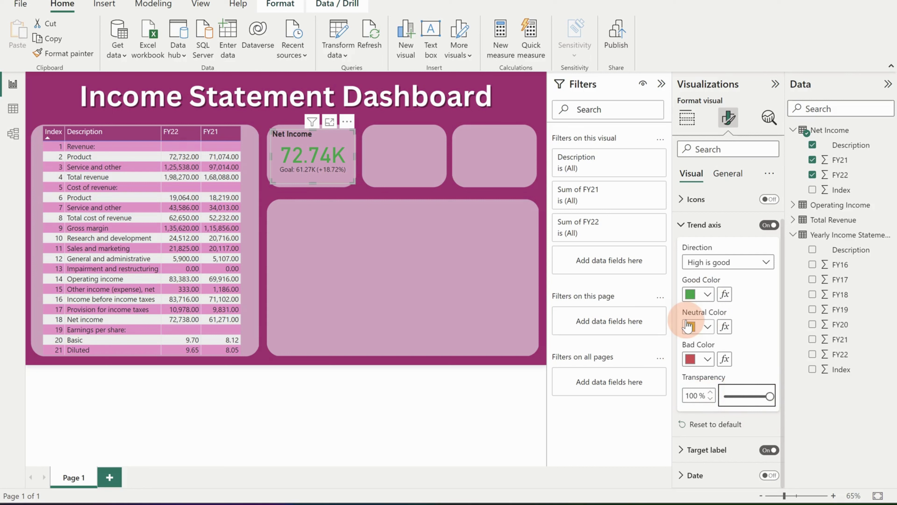
left_click(725, 327)
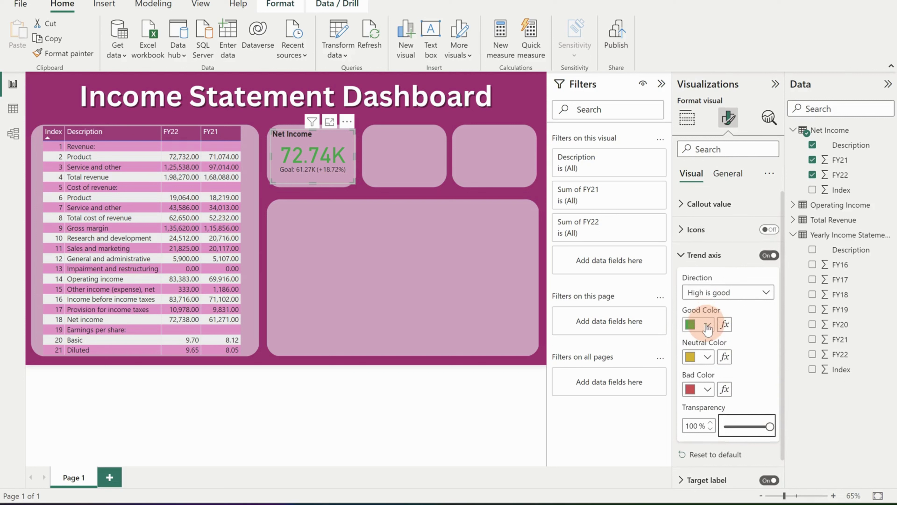
left_click(703, 324)
left_click(731, 299)
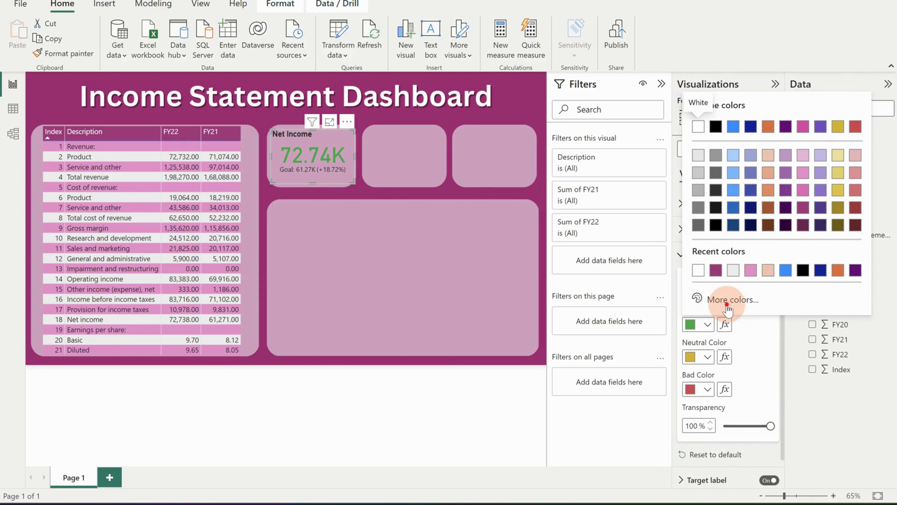
left_click(828, 183)
left_click(691, 258)
Set the font size of the KPI's target label values to 13
left_click(689, 279)
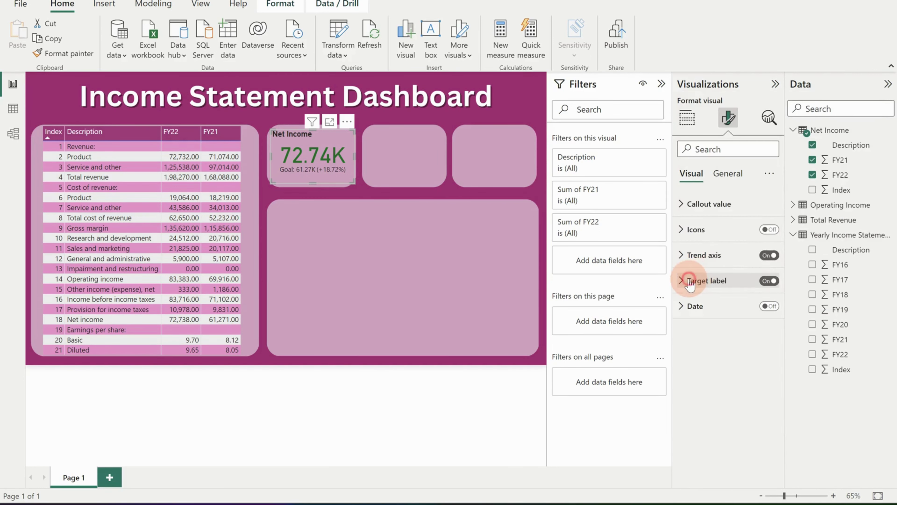
scroll(709, 313, "down", 1)
left_click(769, 307)
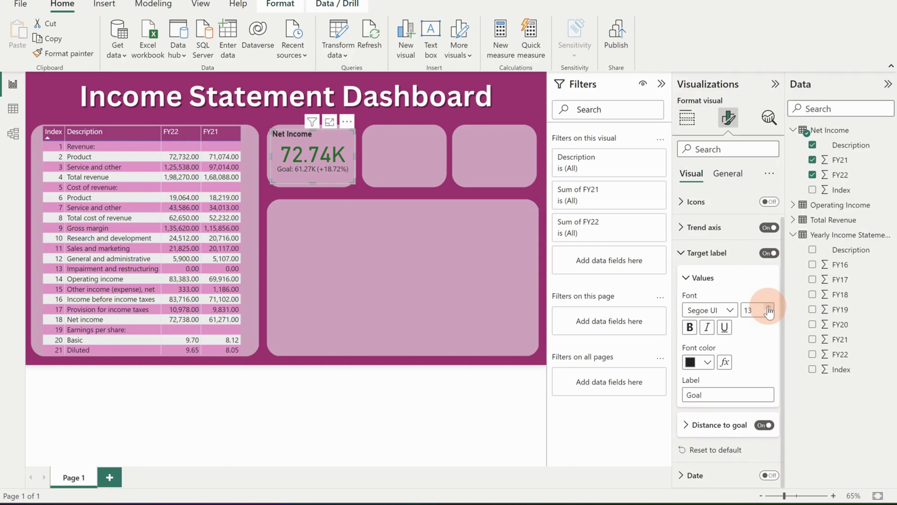
Make the Net Income KPI's callout value bold and set its font size to 47
left_click(769, 313)
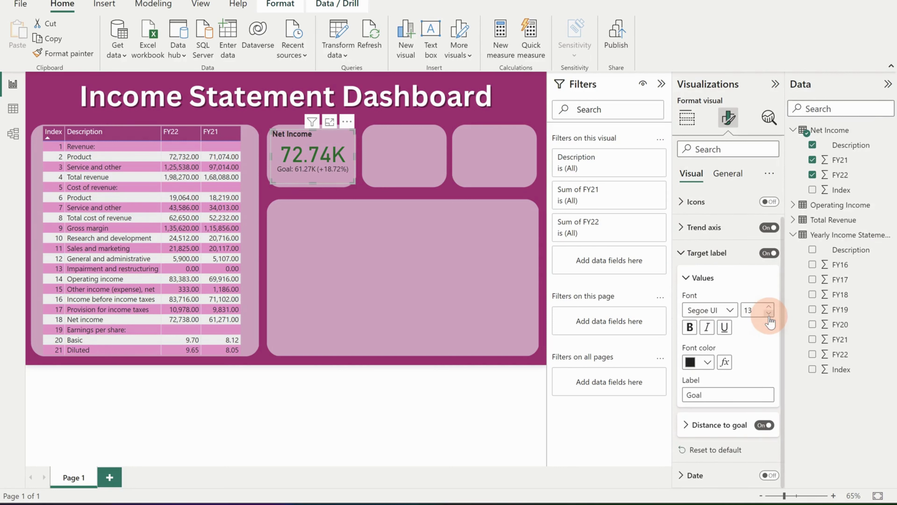
left_click(350, 159)
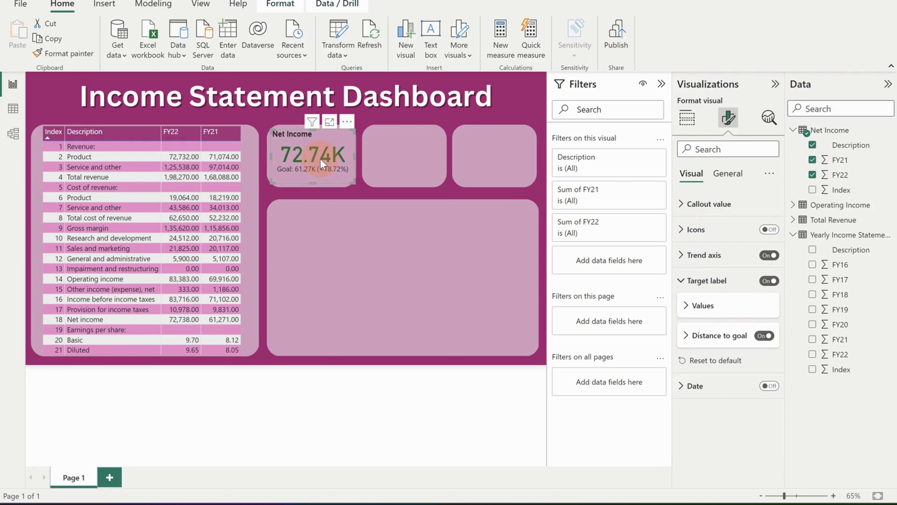
left_click(685, 203)
left_click(690, 258)
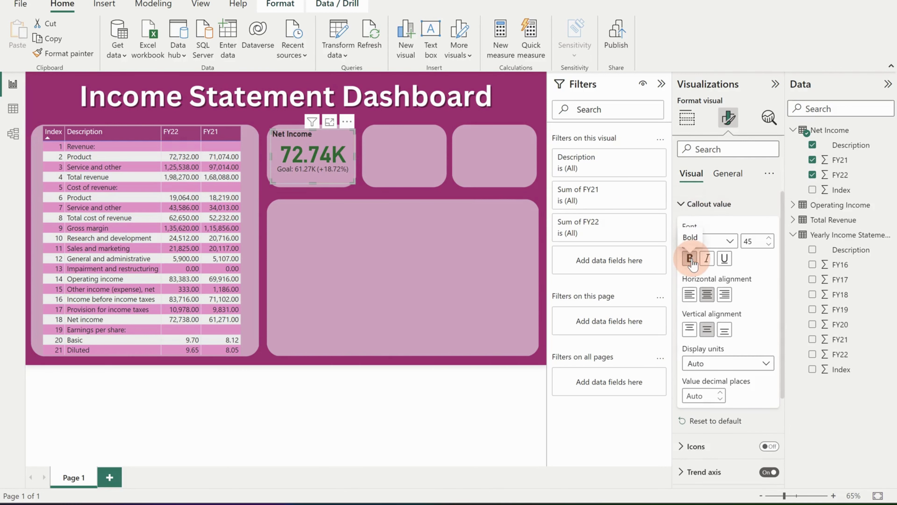
left_click(769, 238)
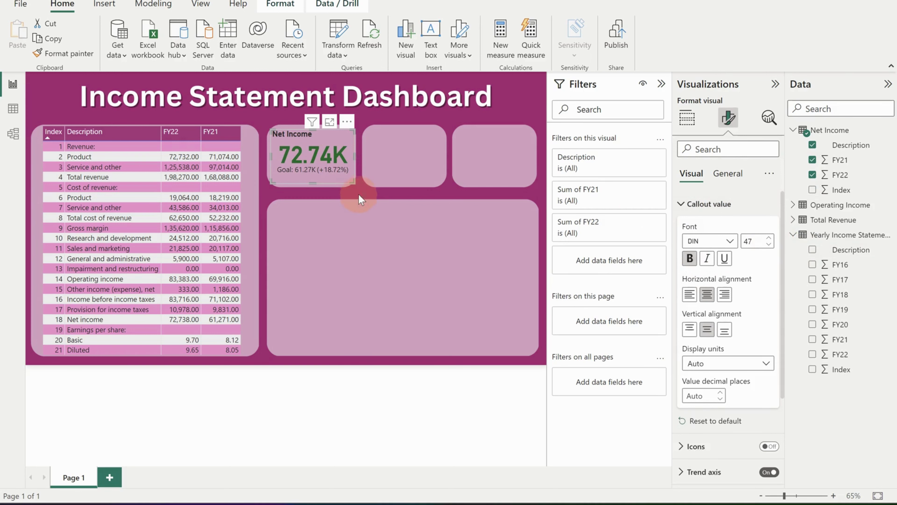
Extend the bottom edge of the Net Income KPI slightly so it fills its card
left_click(318, 181)
left_click_drag(318, 179, 318, 186)
left_click(375, 217)
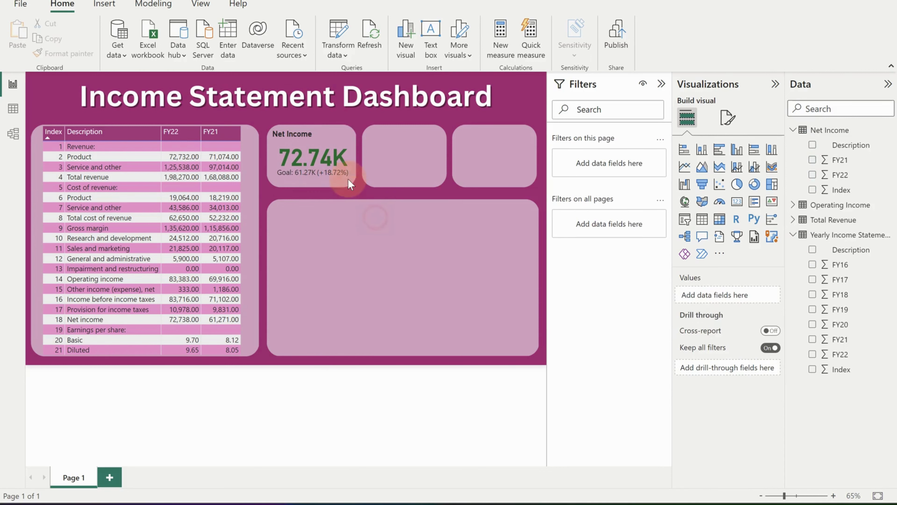
Duplicate the Net Income KPI twice and place the copies in the second and third cards
left_click(346, 183)
key("ctrl+c")
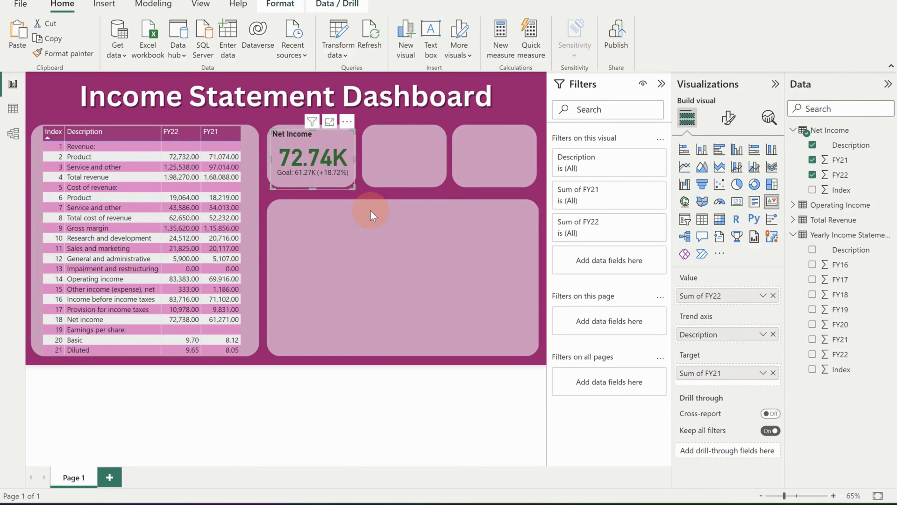
key("ctrl+v")
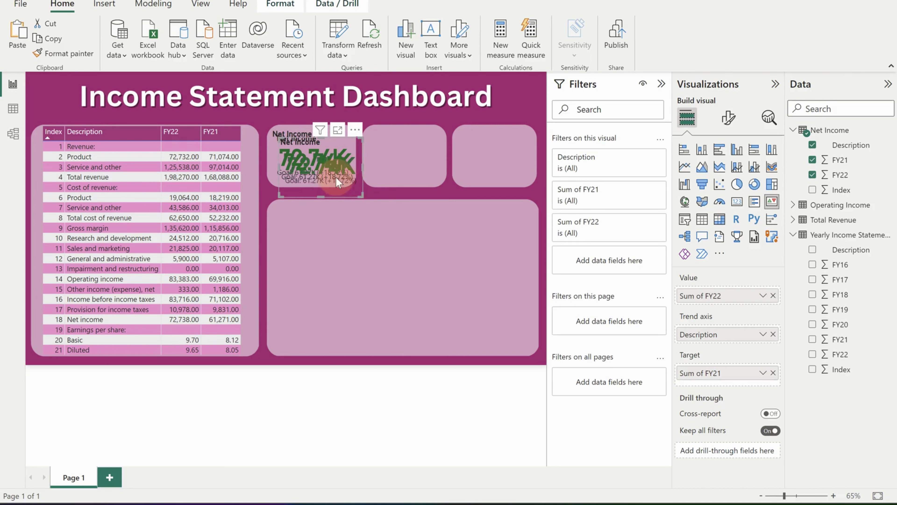
left_click_drag(336, 176, 510, 166)
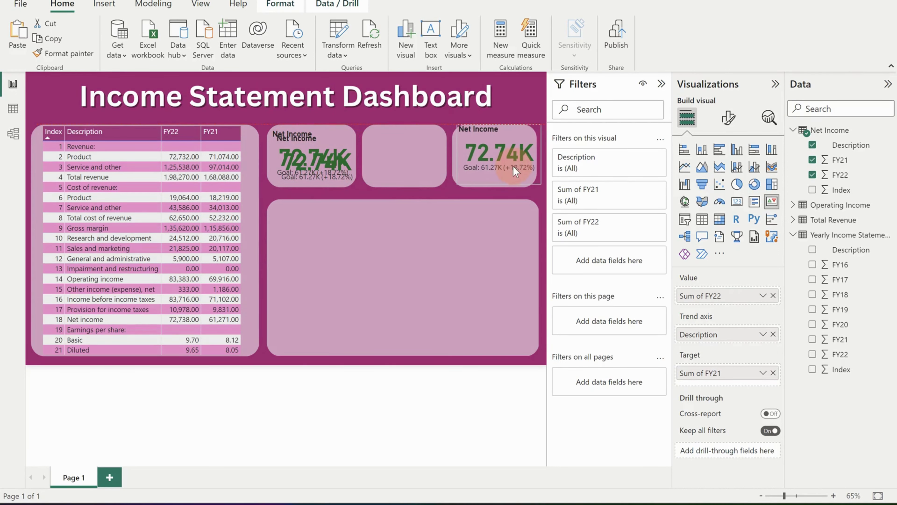
left_click_drag(317, 166, 410, 161)
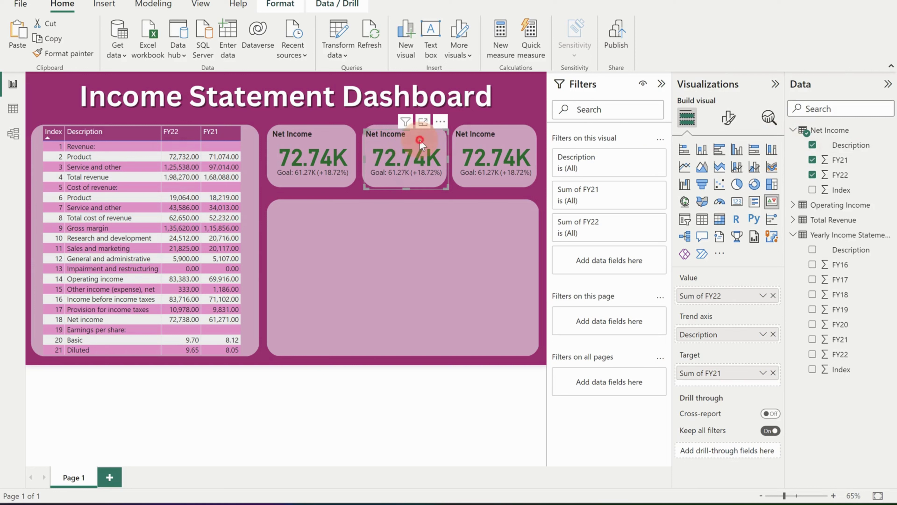
Replace the middle KPI's fields with those of the Total Revenue table: FY22 as value, Description as trend axis and FY21 as target
left_click(773, 333)
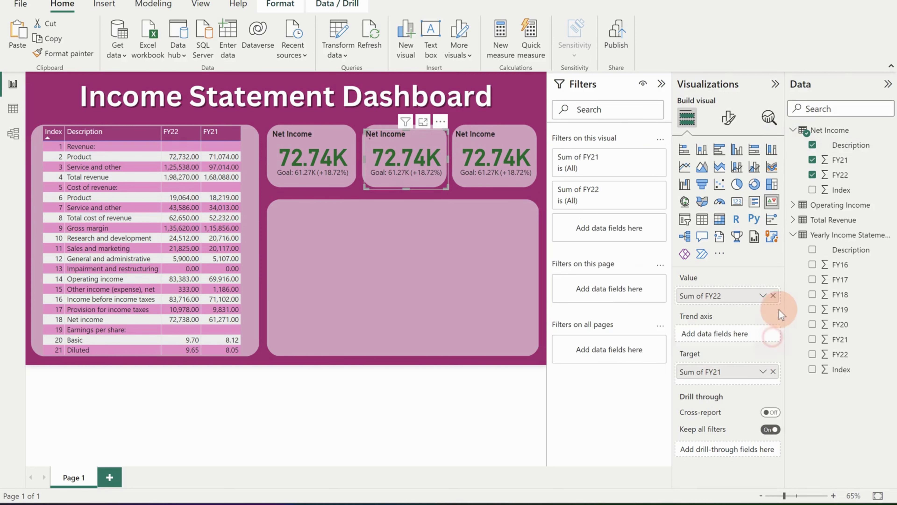
left_click(773, 295)
left_click(773, 370)
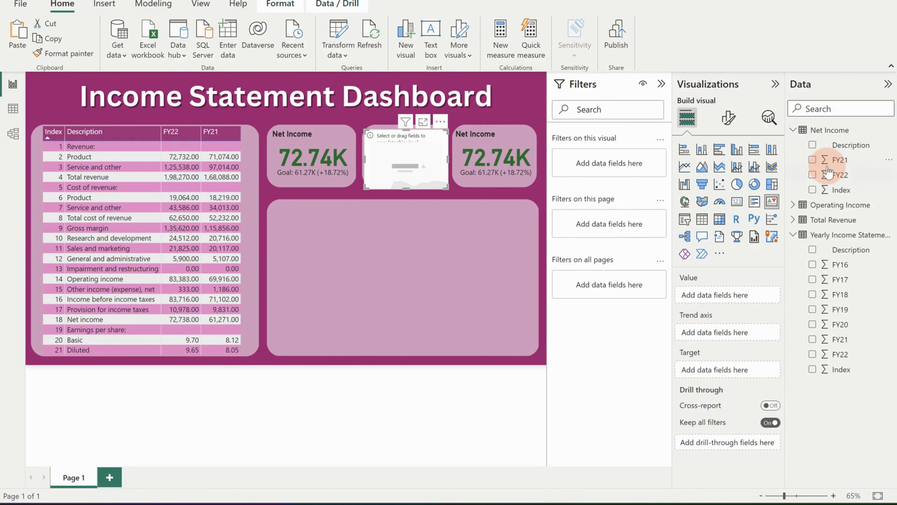
left_click(792, 129)
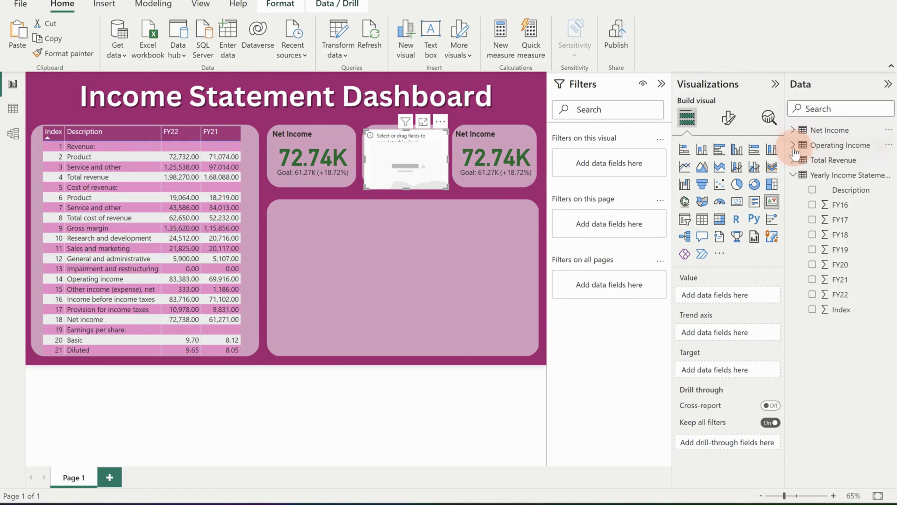
left_click(793, 160)
left_click_drag(848, 174, 735, 333)
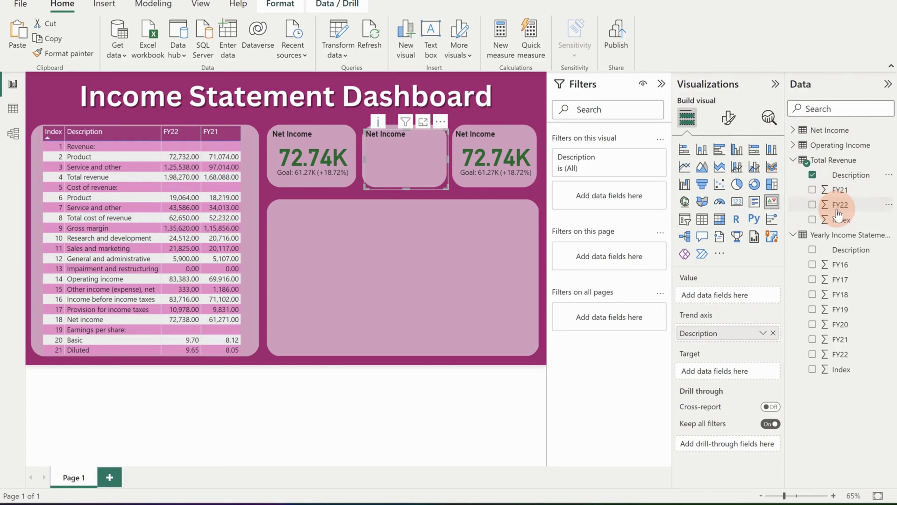
left_click_drag(788, 251, 732, 295)
left_click_drag(843, 194, 730, 369)
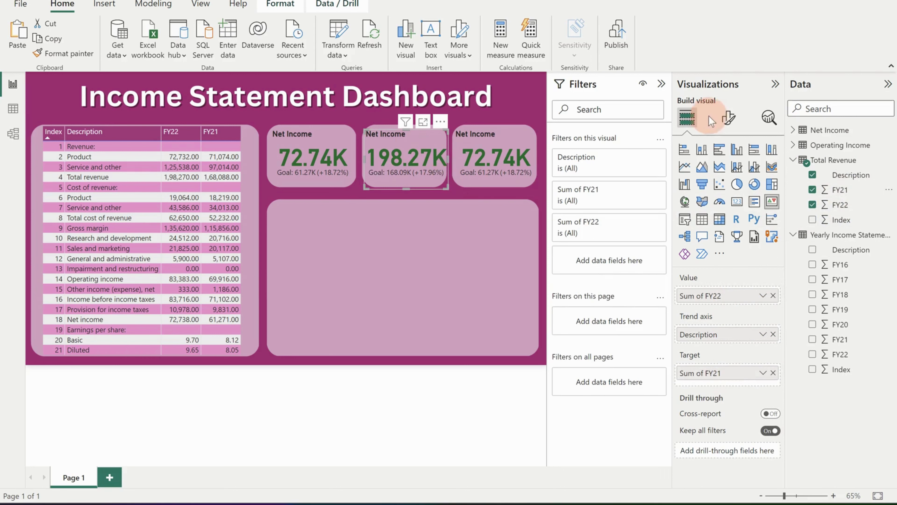
Change the middle KPI's title text to Total Revenue
left_click(728, 117)
left_click(726, 186)
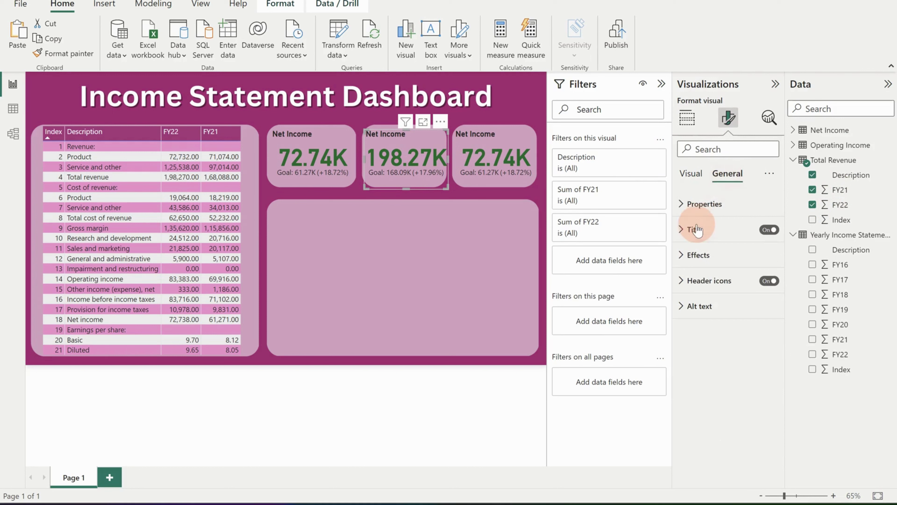
left_click(694, 229)
left_click_drag(726, 267, 663, 286)
type("T")
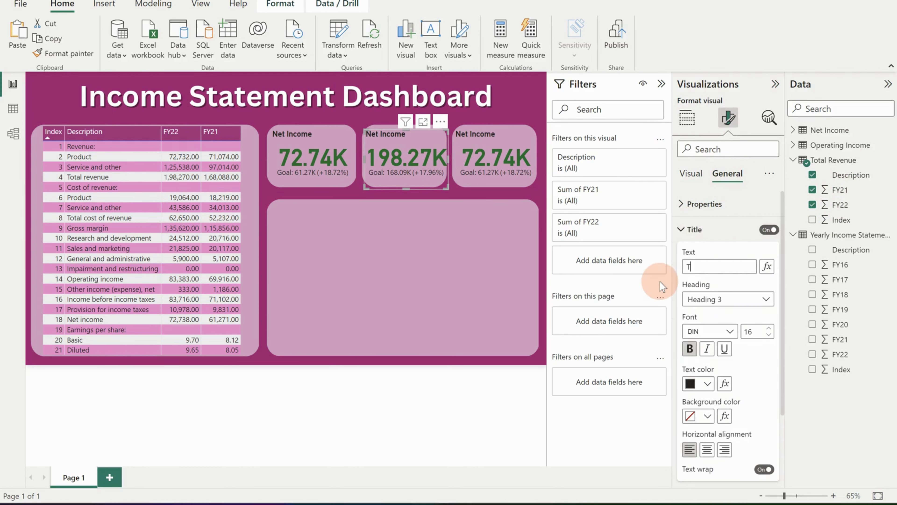
type("otal Revenue")
left_click(489, 288)
Replace the third KPI's fields with those of the Operating Income table: FY22 as value, Description as trend axis and FY21 as target
left_click(524, 152)
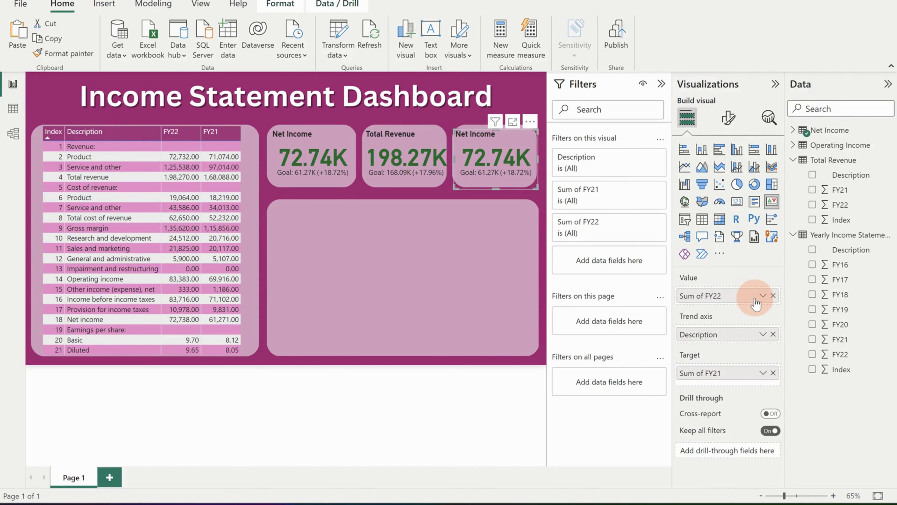
left_click(773, 295)
left_click(773, 334)
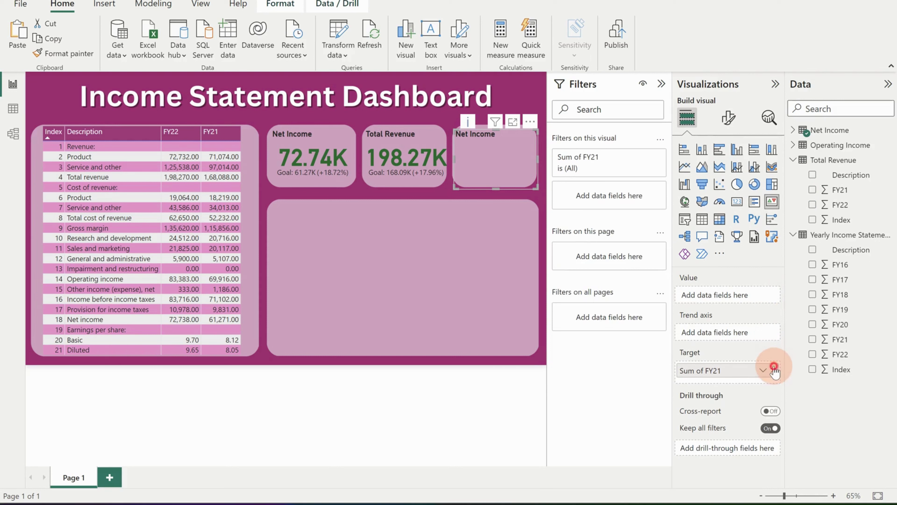
left_click(773, 367)
left_click(826, 160)
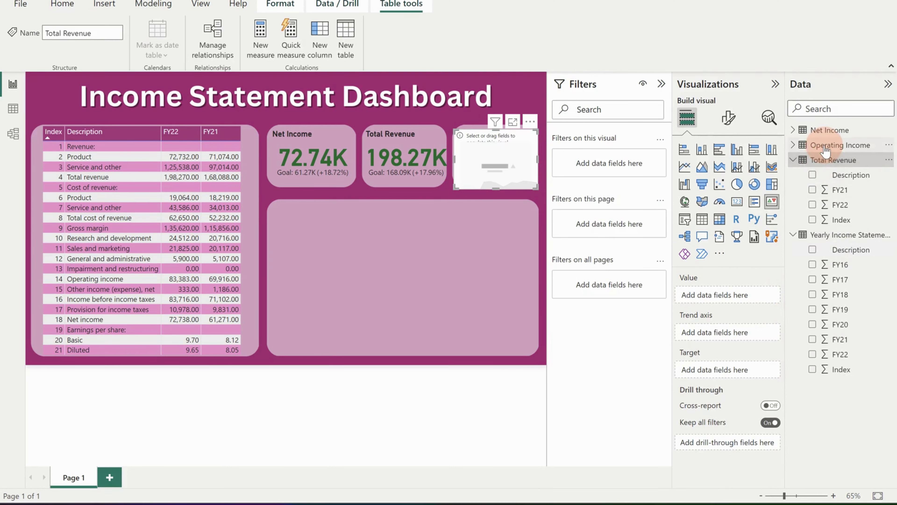
left_click(825, 148)
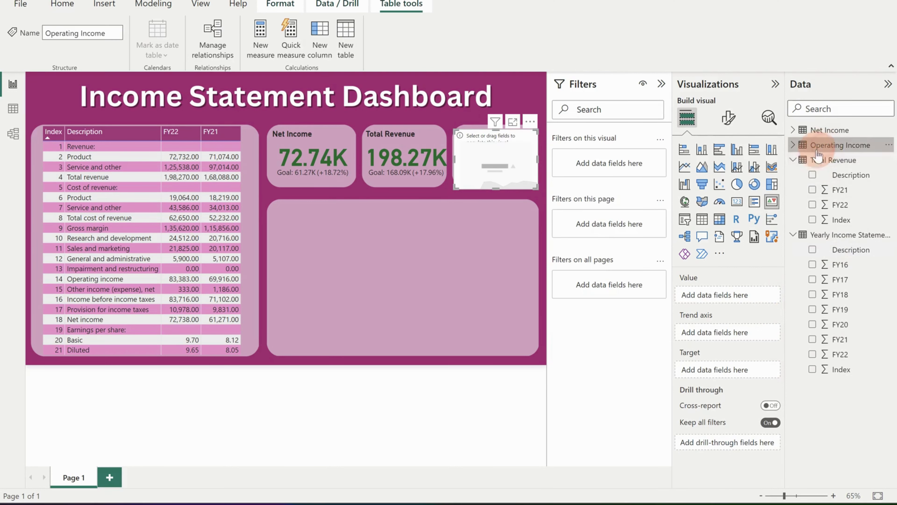
left_click(792, 144)
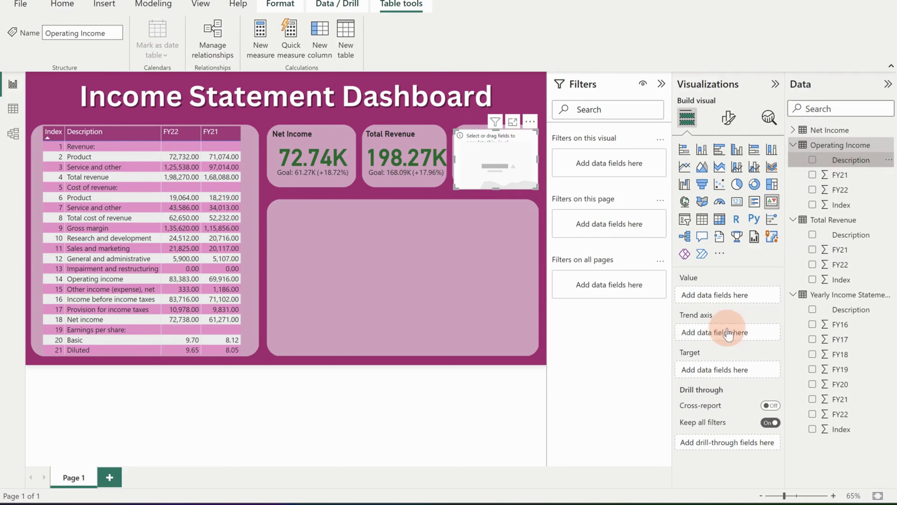
left_click_drag(728, 334, 728, 334)
left_click_drag(839, 189, 727, 375)
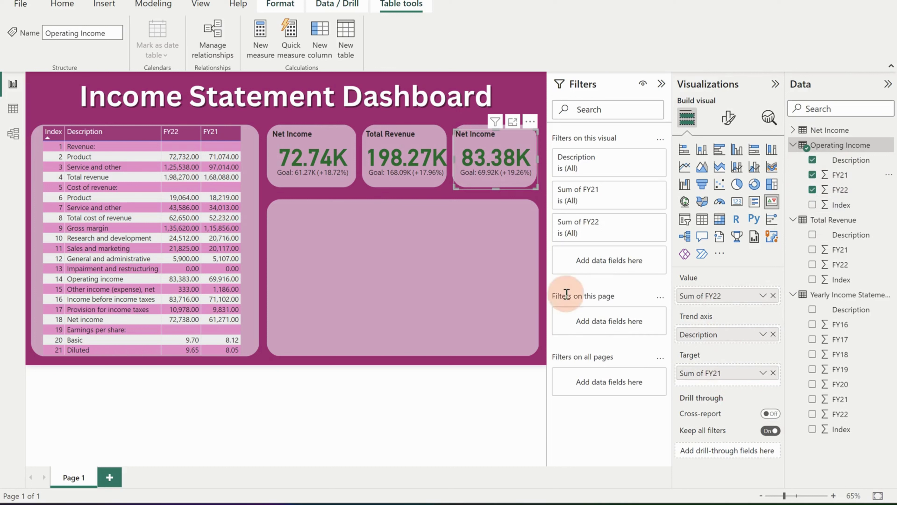
left_click(444, 245)
Narrow the Total Revenue KPI slightly and nudge it left within its card
left_click(441, 154)
left_click_drag(452, 180, 443, 192)
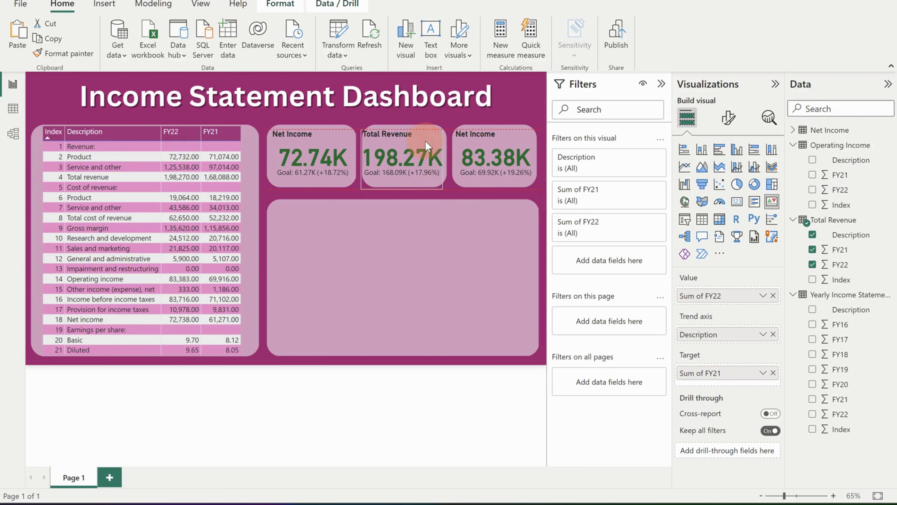
left_click(437, 269)
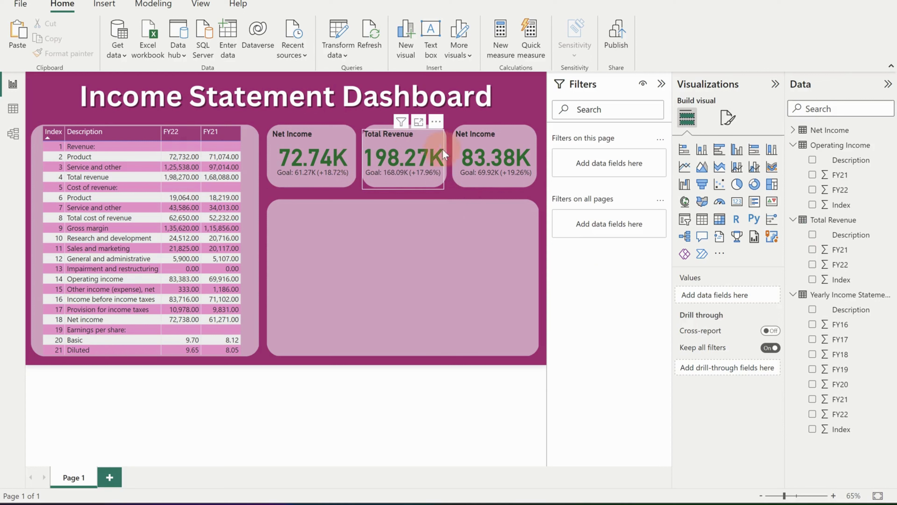
Change the third KPI's title text to Operating Income
left_click(477, 143)
left_click(729, 118)
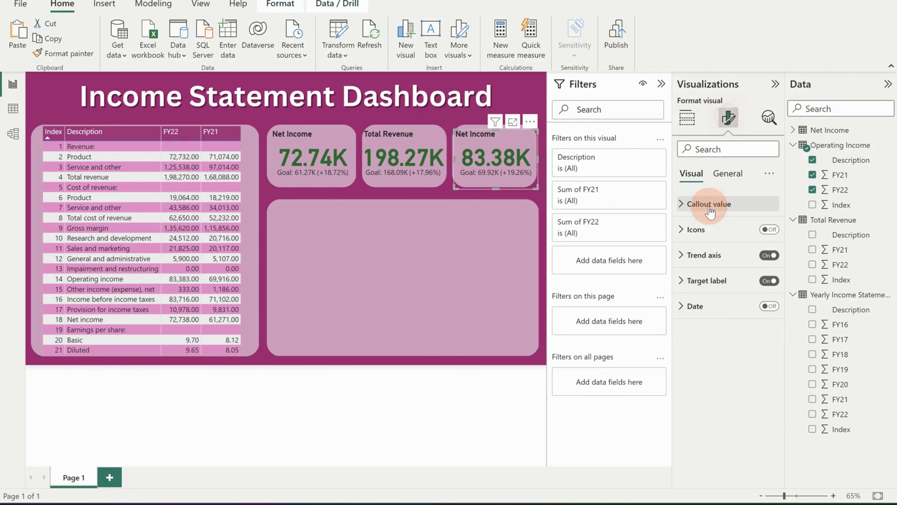
left_click(714, 230)
left_click(713, 231)
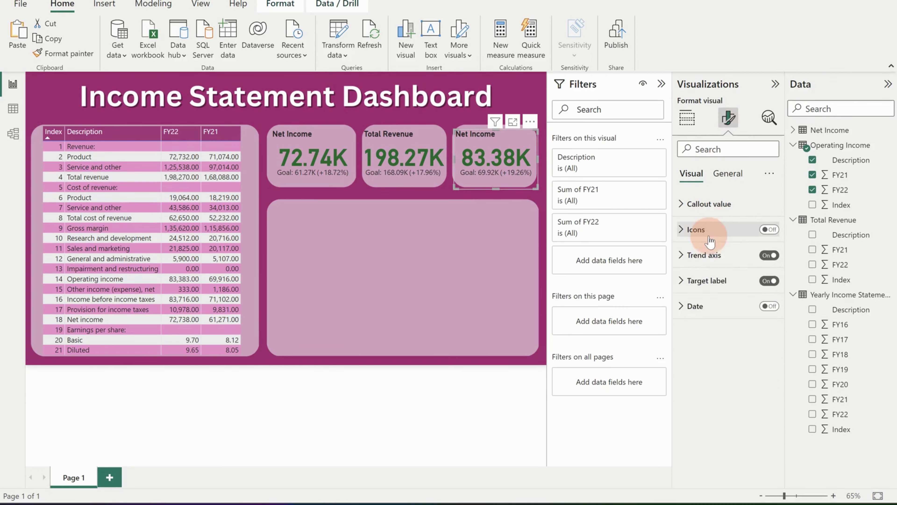
left_click(727, 173)
left_click(724, 230)
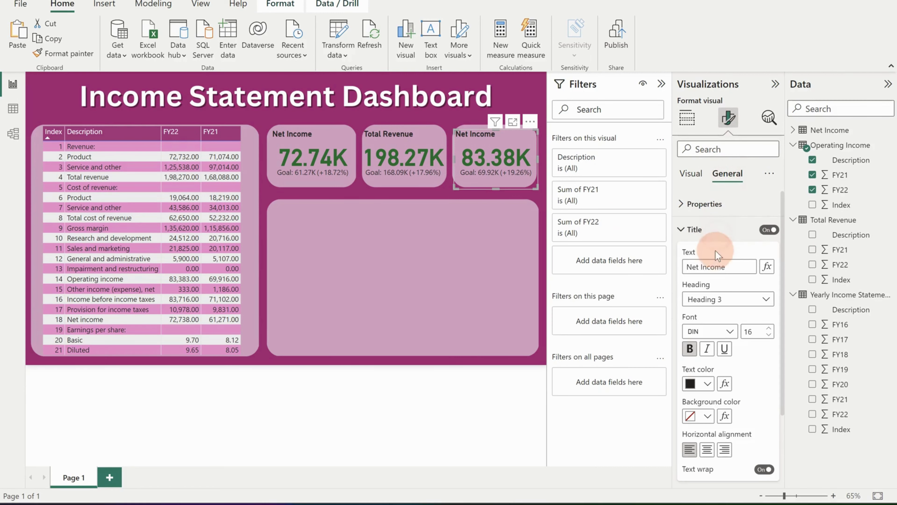
left_click(736, 267)
key("ctrl+a")
type("Oper")
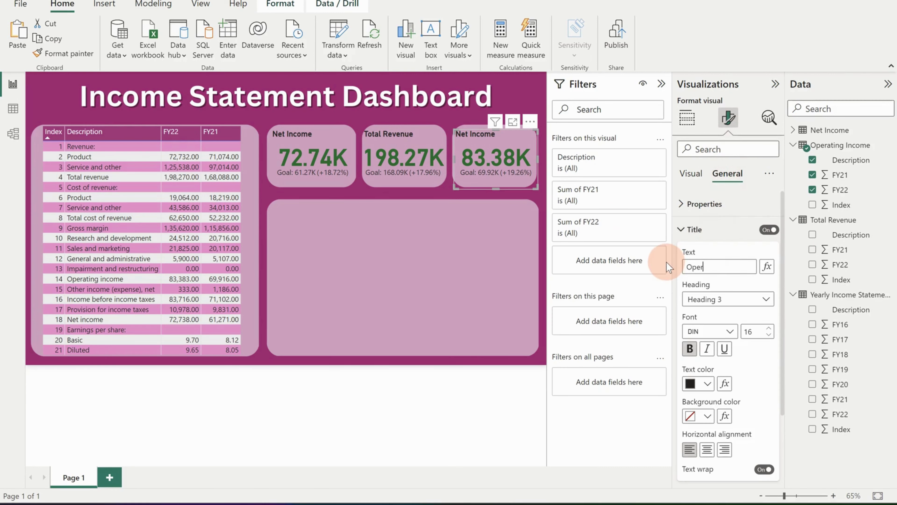
type("ating Income")
left_click(437, 232)
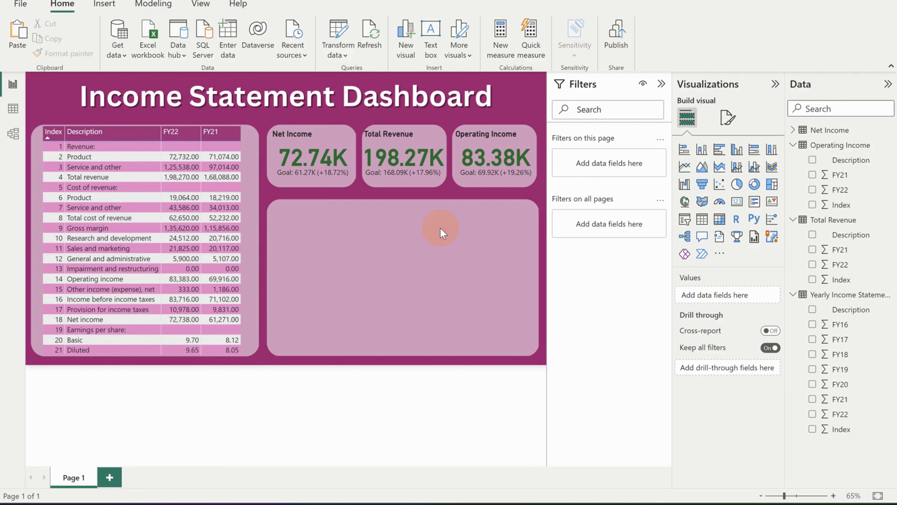
Copy the whole Yearly Income Statements table from the data view
left_click(13, 110)
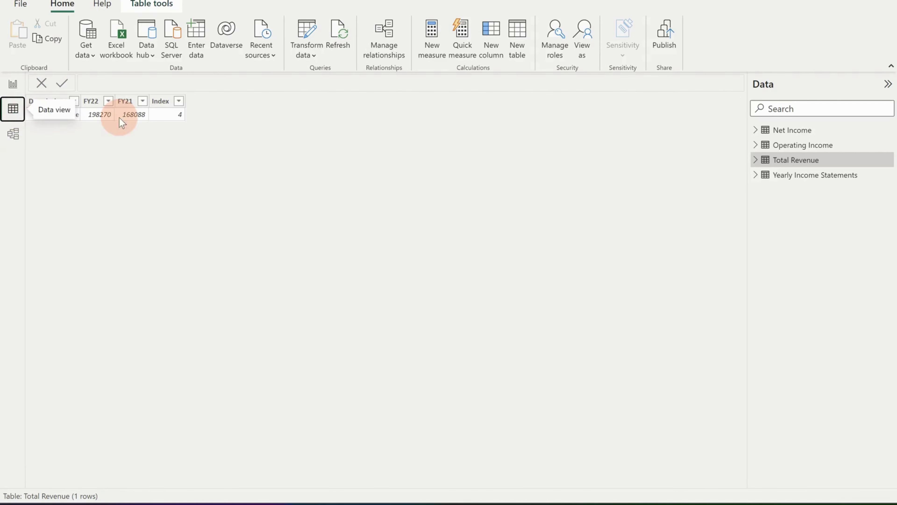
left_click(797, 176)
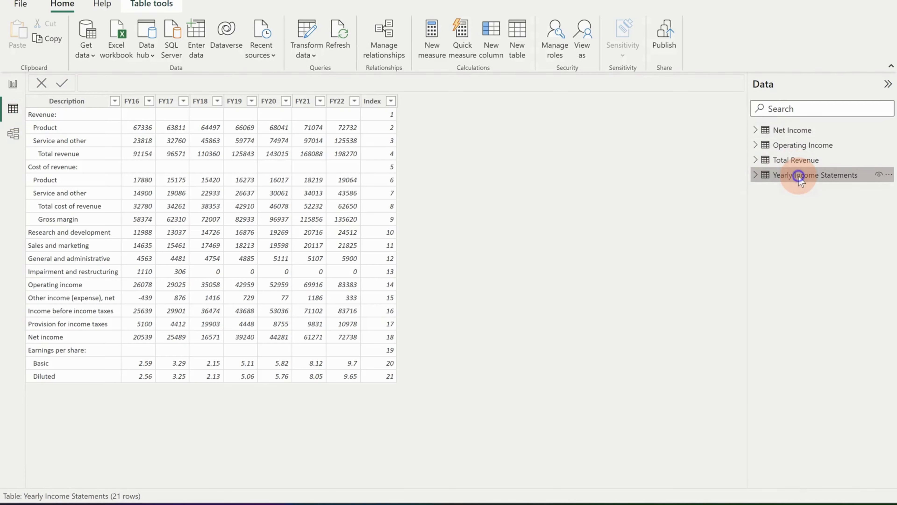
right_click(797, 175)
left_click(726, 306)
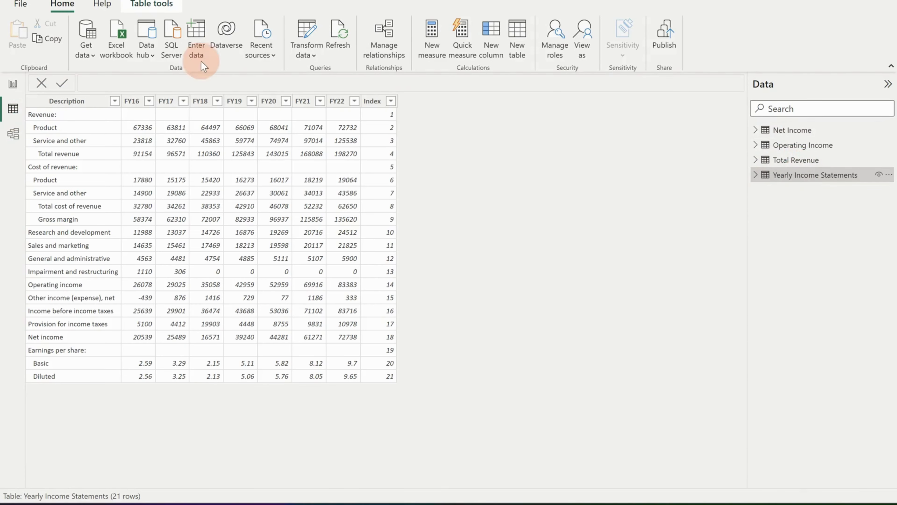
Create a new table from the copied income statement data and open it for editing in Power Query Editor
left_click(191, 56)
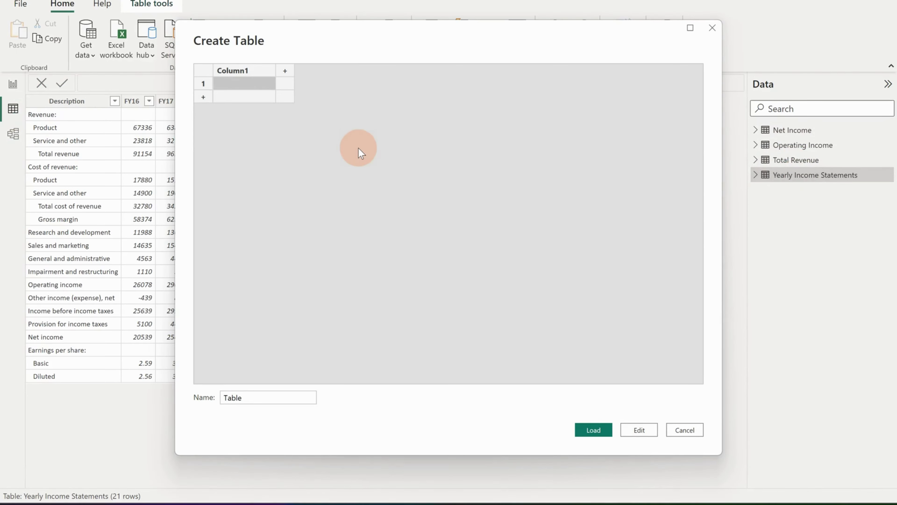
key("ctrl+v")
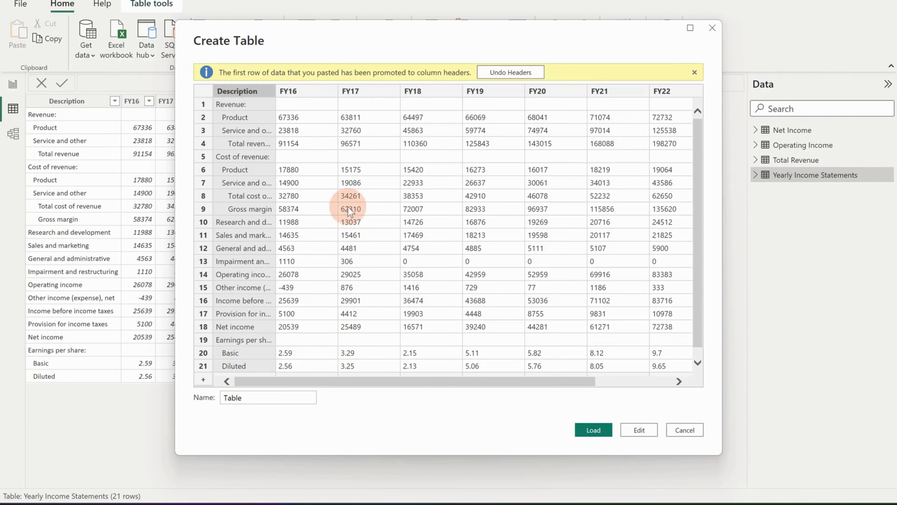
left_click(640, 429)
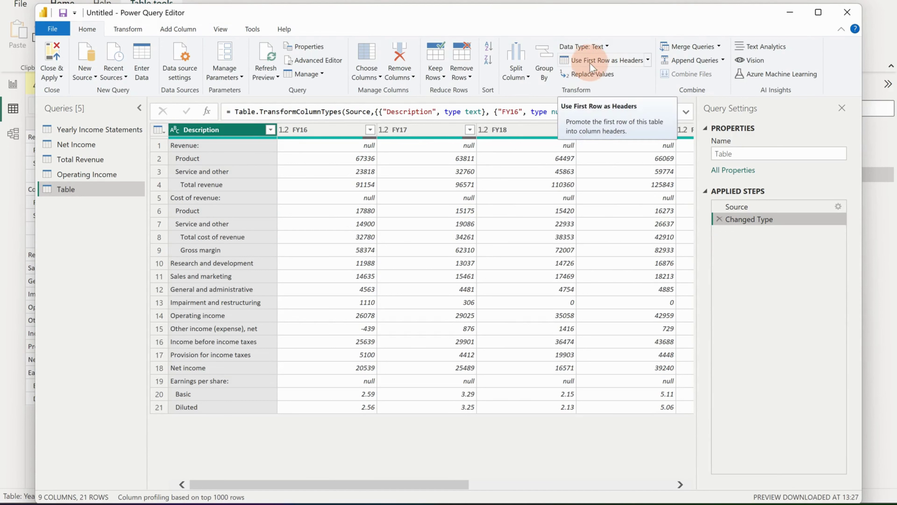
Demote the column headers of the new table to its first row and transpose the table
left_click(648, 61)
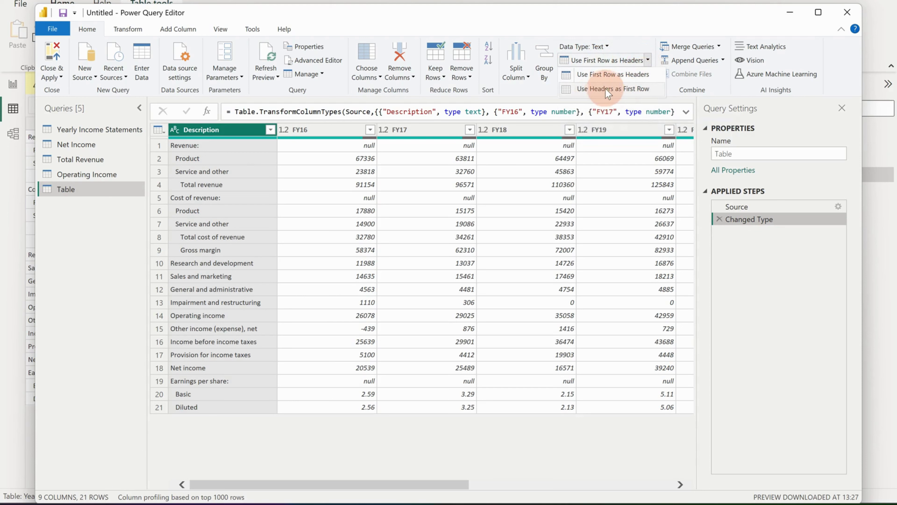
left_click(625, 88)
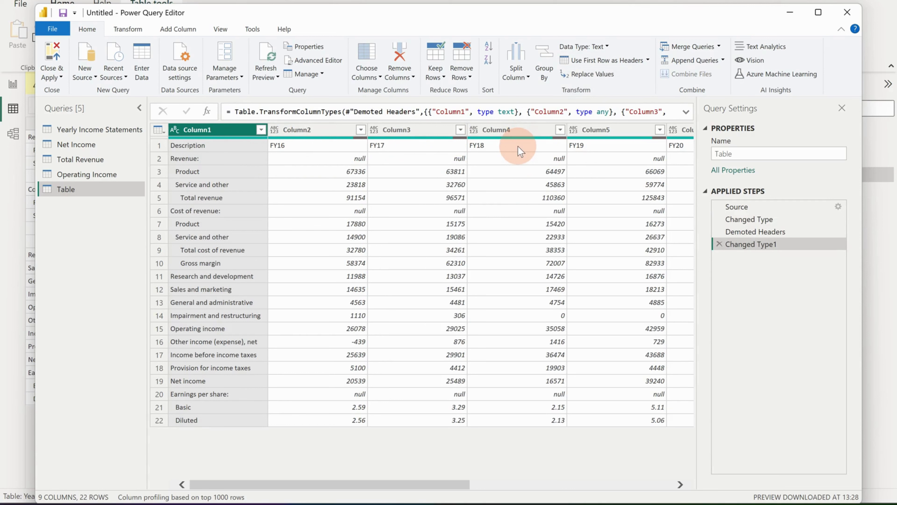
left_click(132, 29)
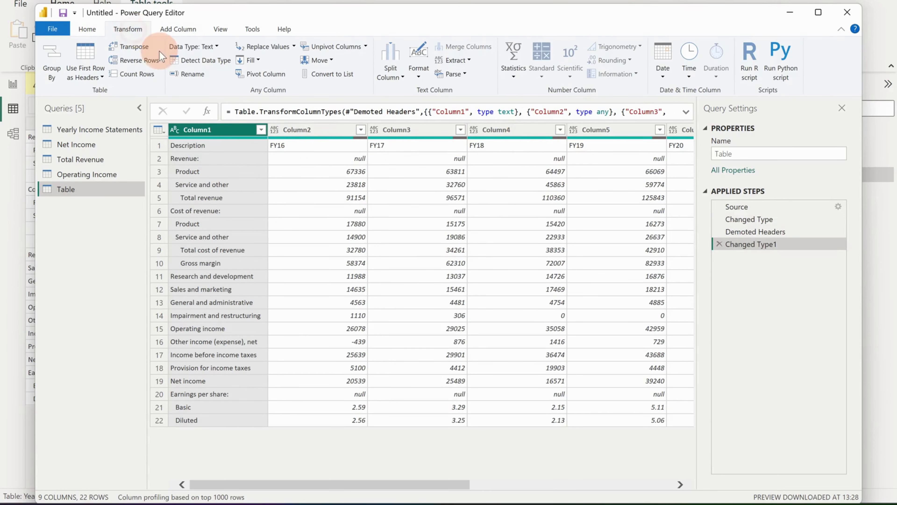
left_click(136, 50)
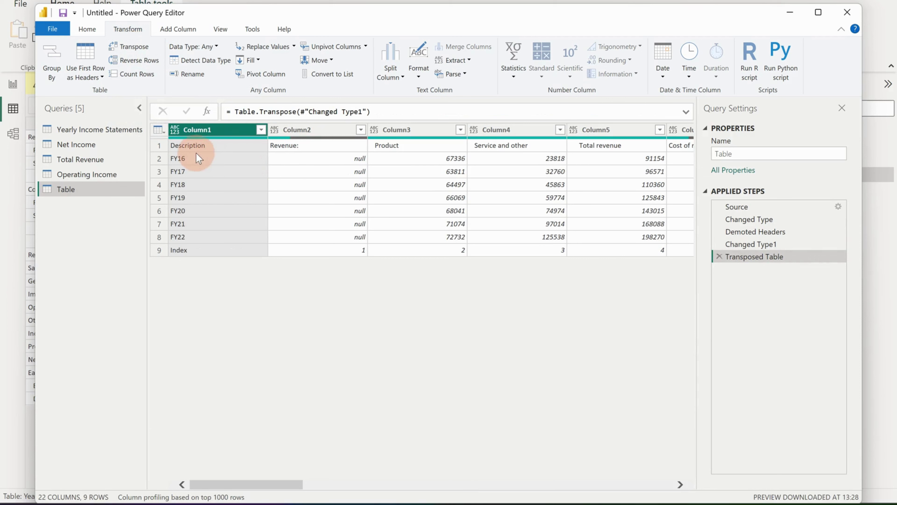
Remove the 1 bottom row, Index, from the transposed table
left_click(211, 162)
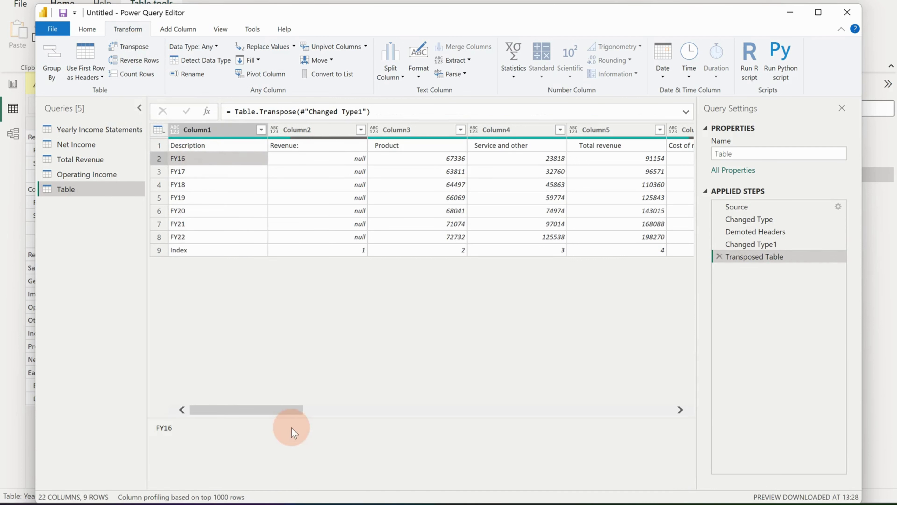
left_click_drag(294, 410, 242, 393)
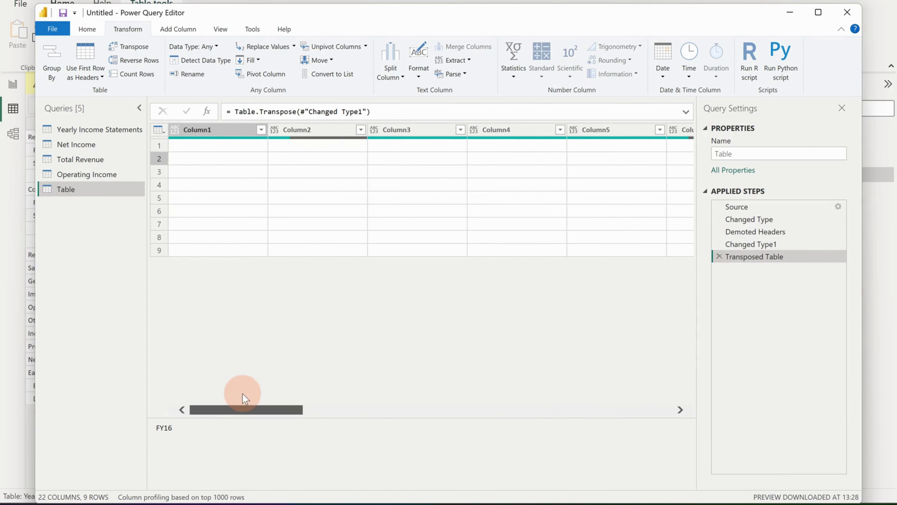
right_click(217, 253)
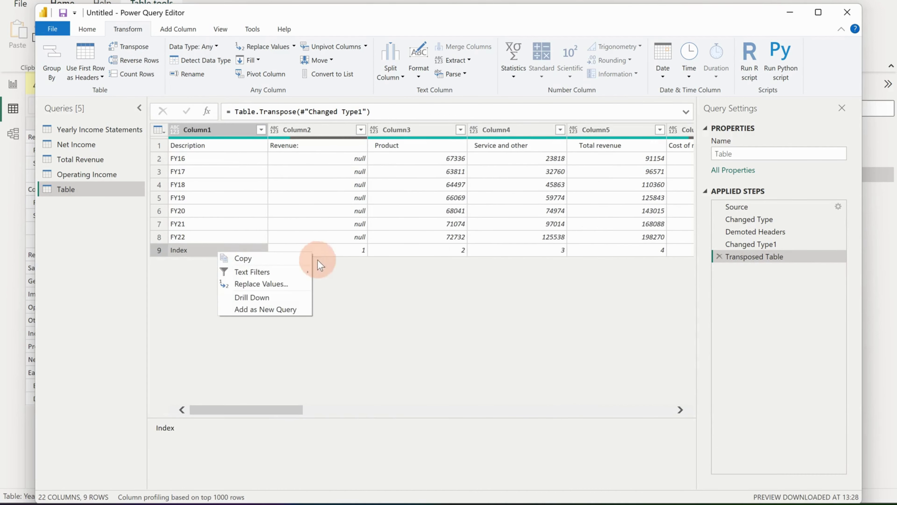
left_click(337, 274)
left_click(87, 29)
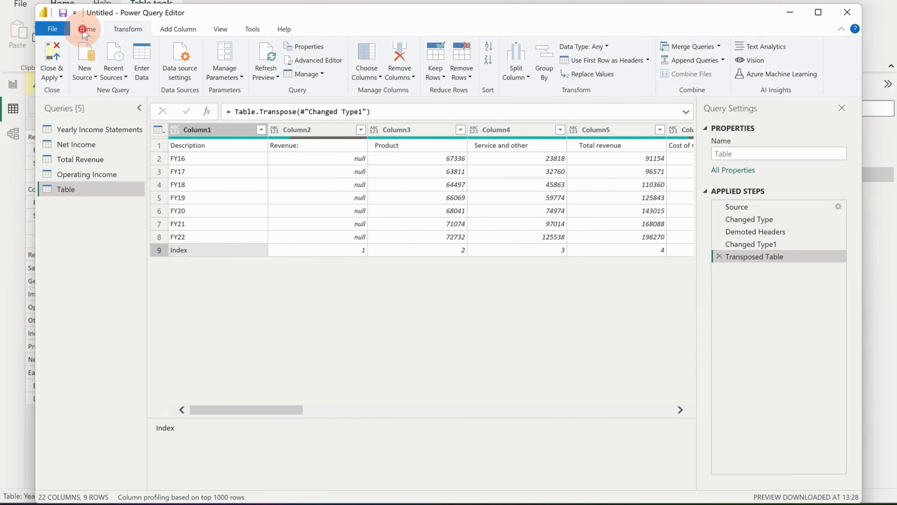
left_click(462, 79)
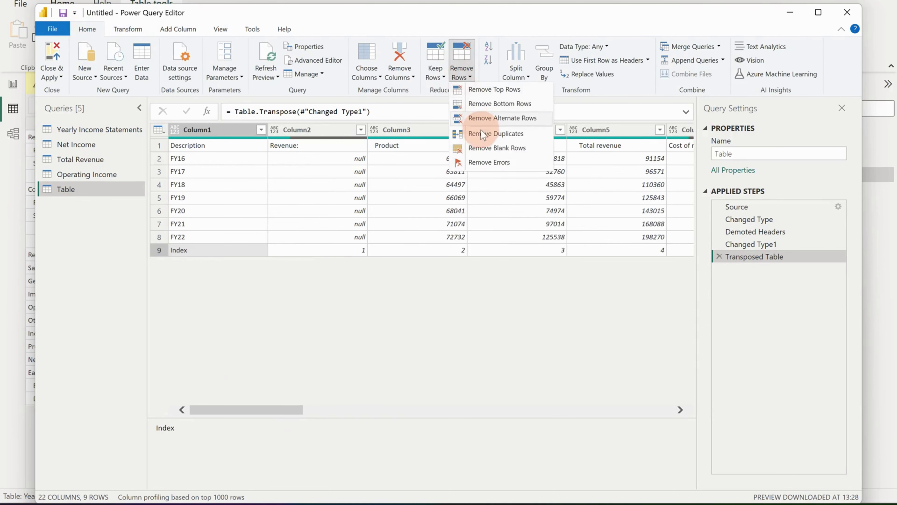
left_click(489, 106)
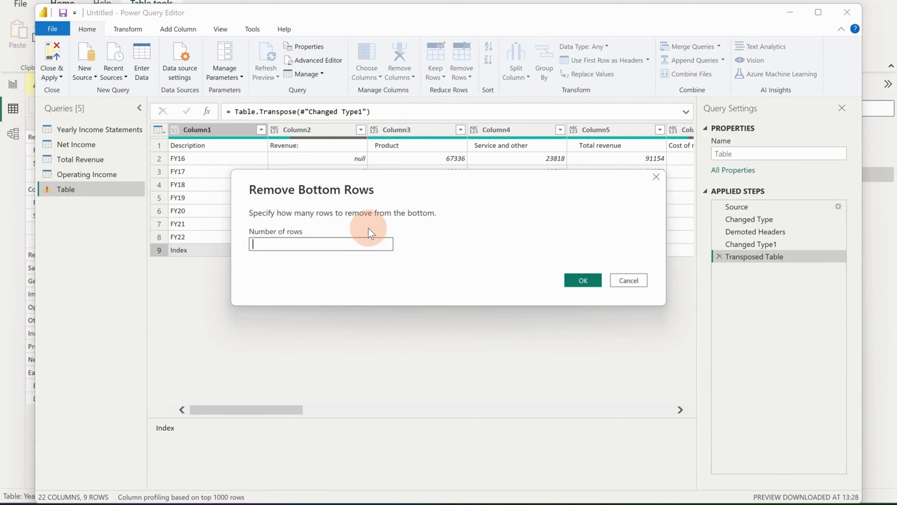
left_click(579, 279)
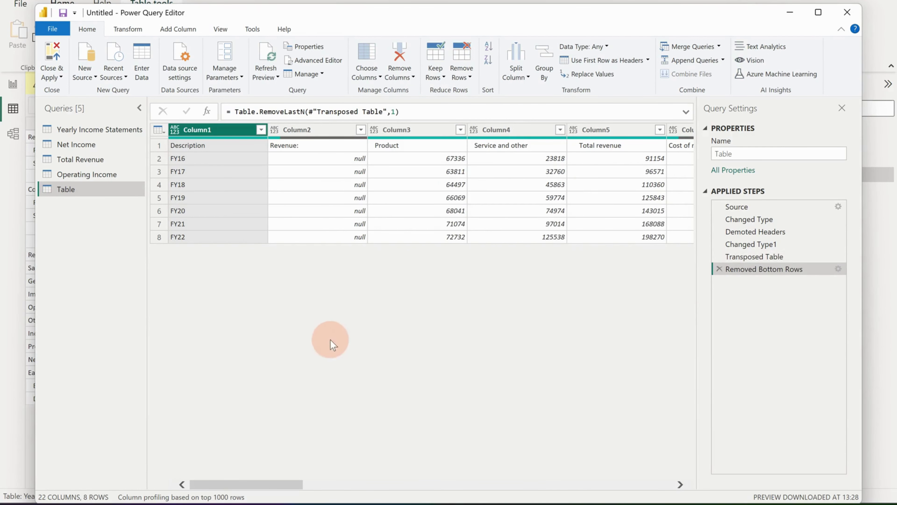
Promote the table's first row to headers, then close the query editor and apply the changes to the report
left_click(607, 61)
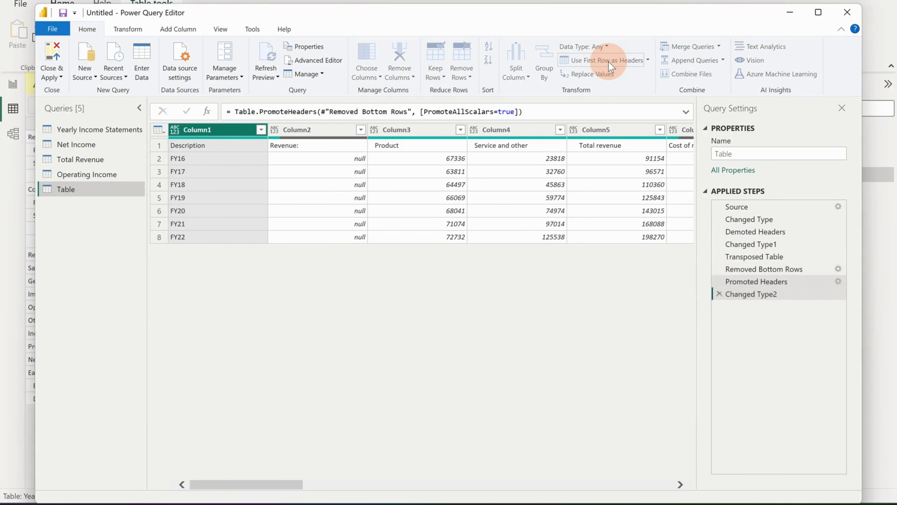
left_click_drag(266, 487, 208, 437)
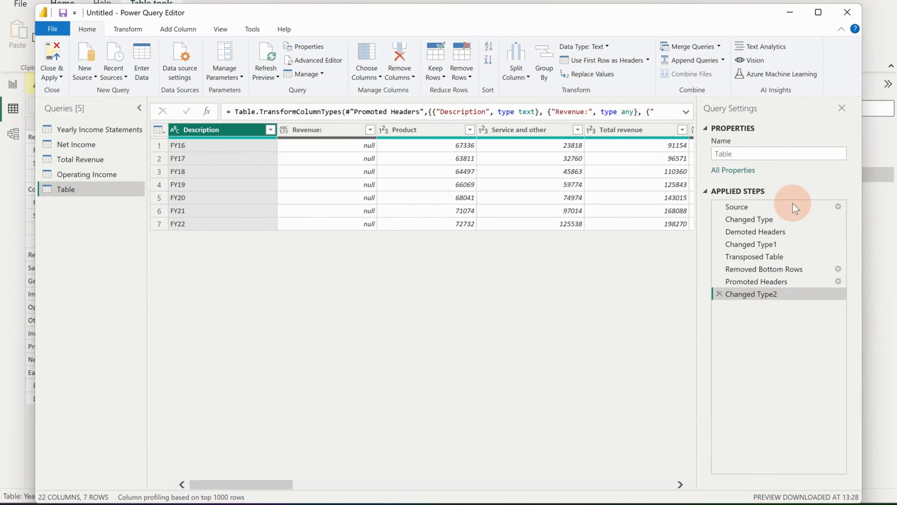
left_click(51, 74)
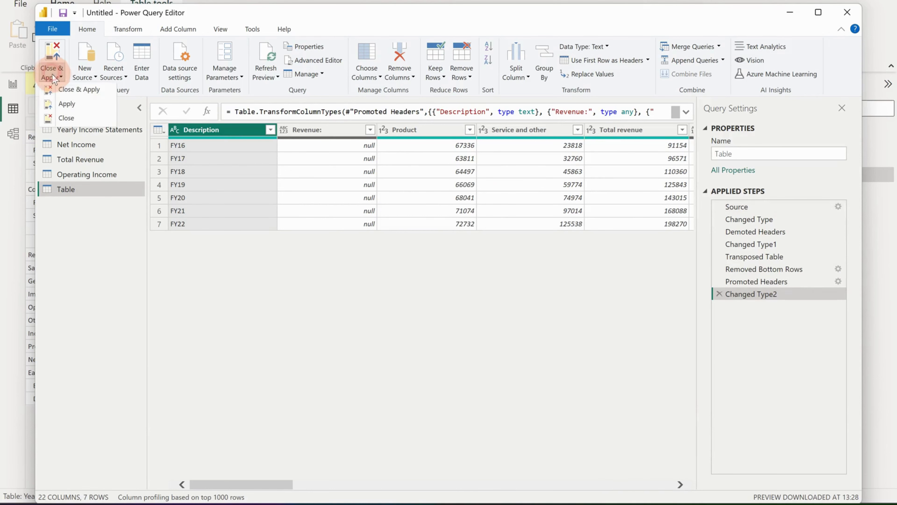
left_click(64, 91)
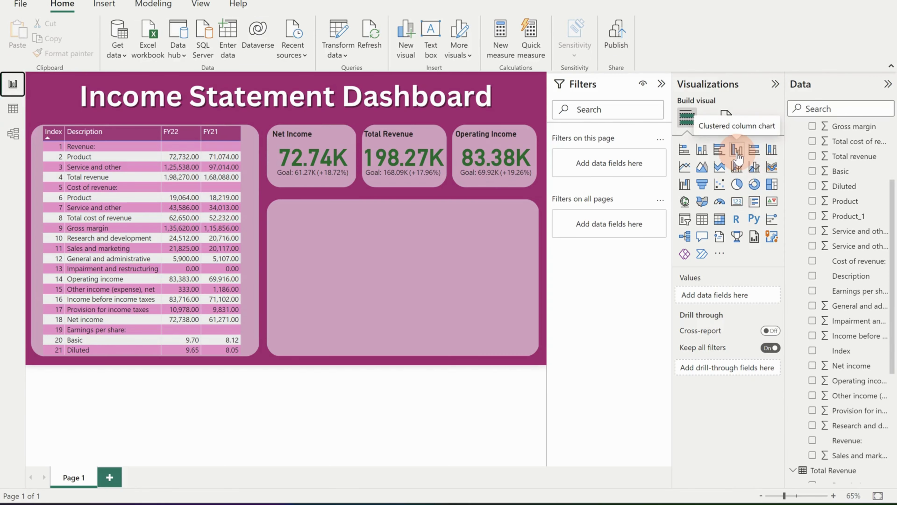
Add a clustered column chart and widen it to fill the large empty card below the KPIs
left_click(737, 156)
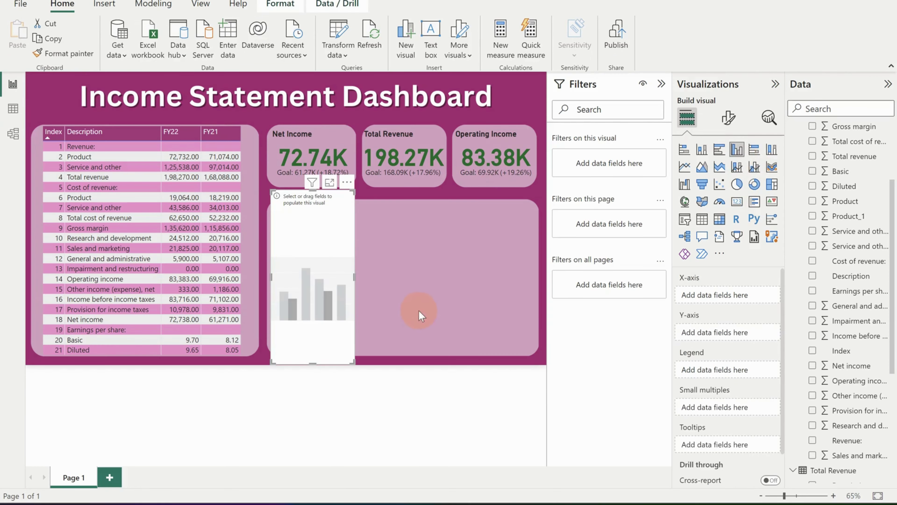
left_click_drag(354, 279, 512, 276)
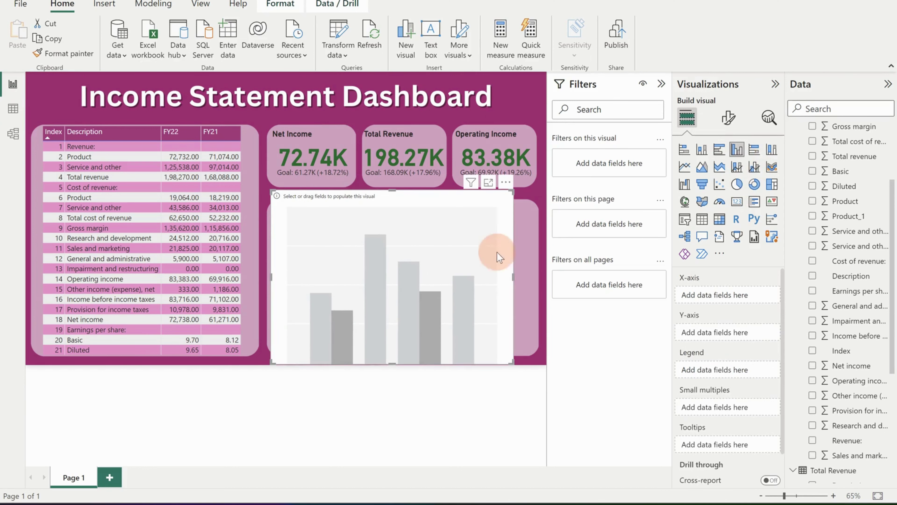
Plot Net income and Total revenue from Table on the chart's Y-axis, with Description on the X-axis
scroll(826, 328, "down", 5)
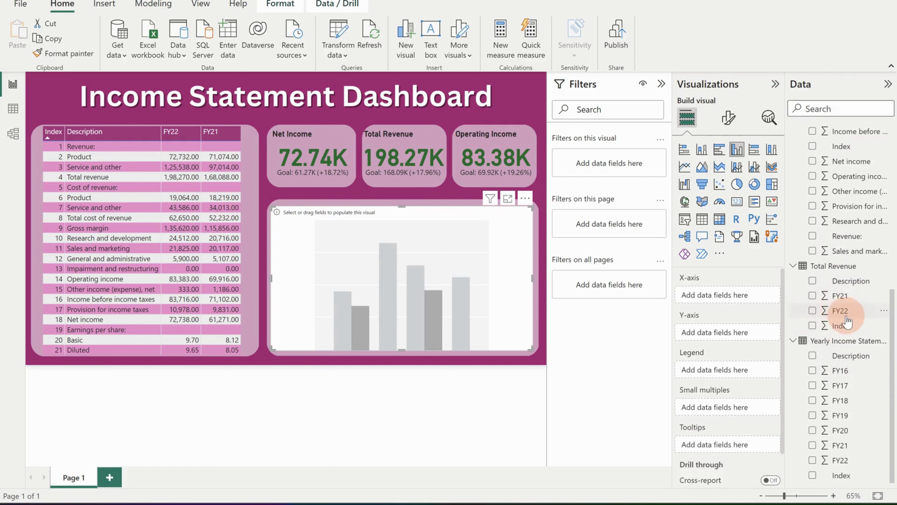
scroll(847, 328, "up", 1)
scroll(846, 328, "up", 10)
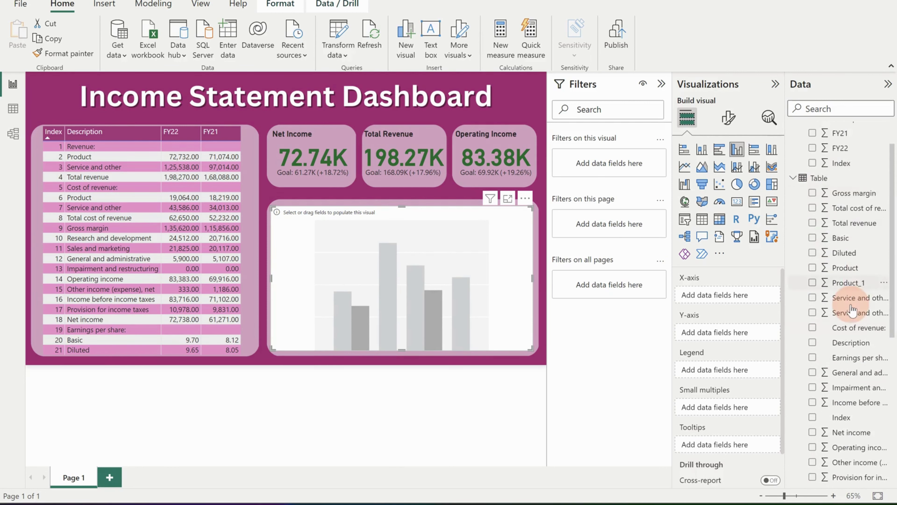
left_click_drag(848, 348, 728, 297)
scroll(844, 354, "down", 5)
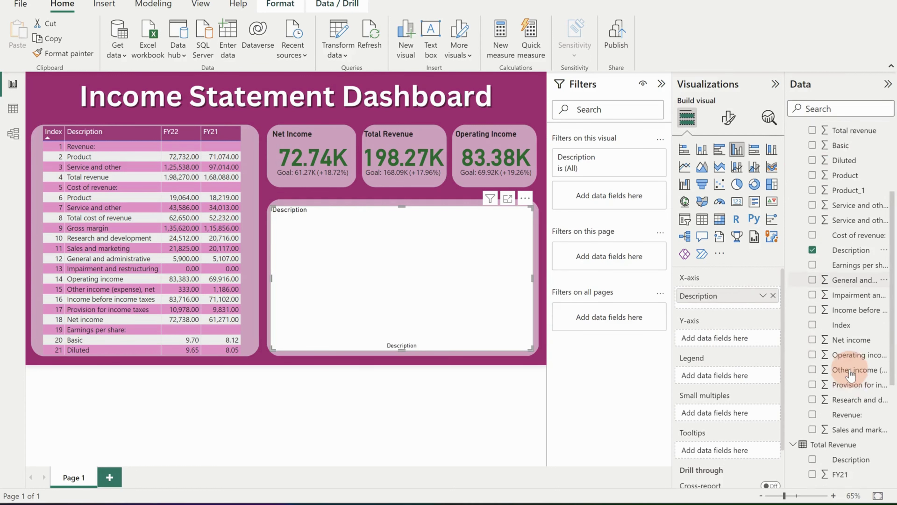
left_click_drag(852, 335, 736, 340)
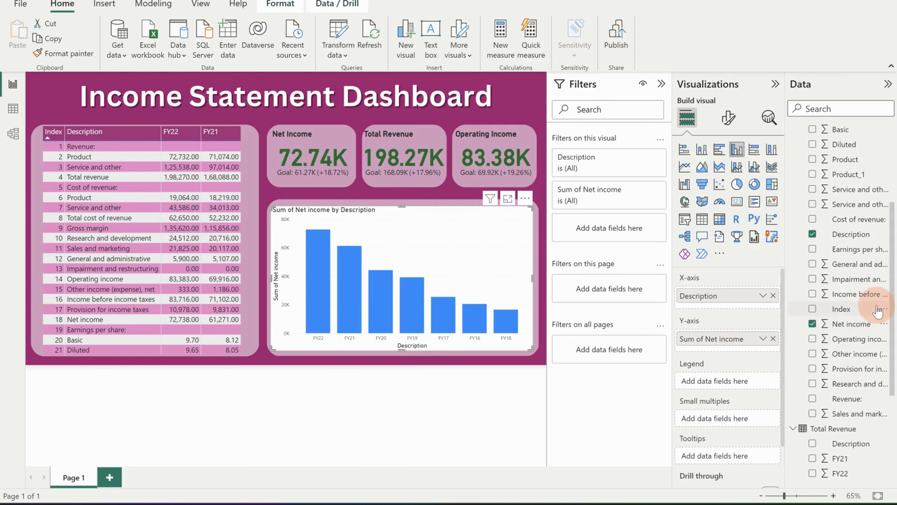
scroll(849, 301, "up", 3)
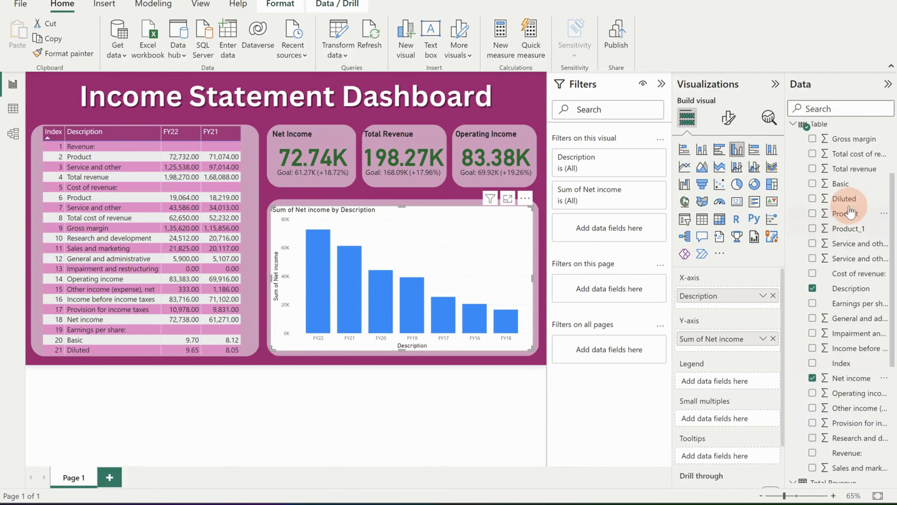
left_click_drag(849, 169, 762, 341)
Sort the column chart's axis by Description
left_click(762, 296)
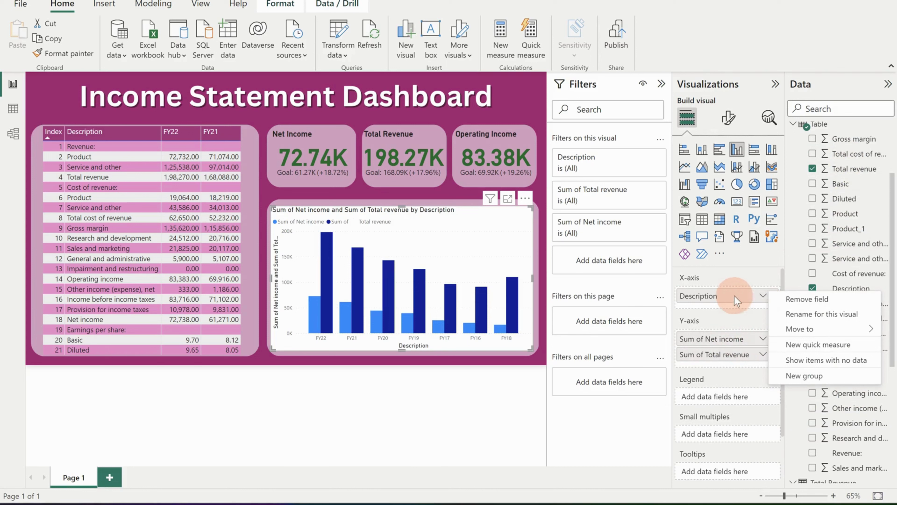
mouse_move(593, 504)
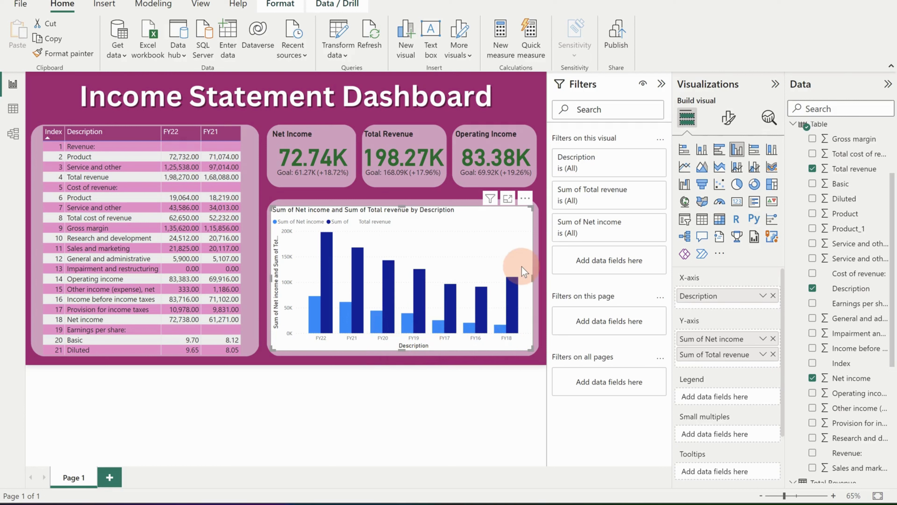
left_click(525, 198)
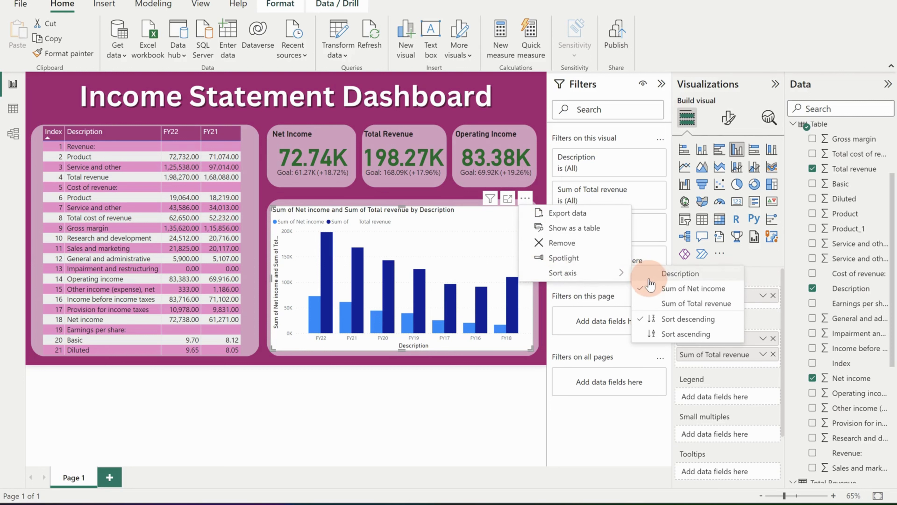
left_click(657, 277)
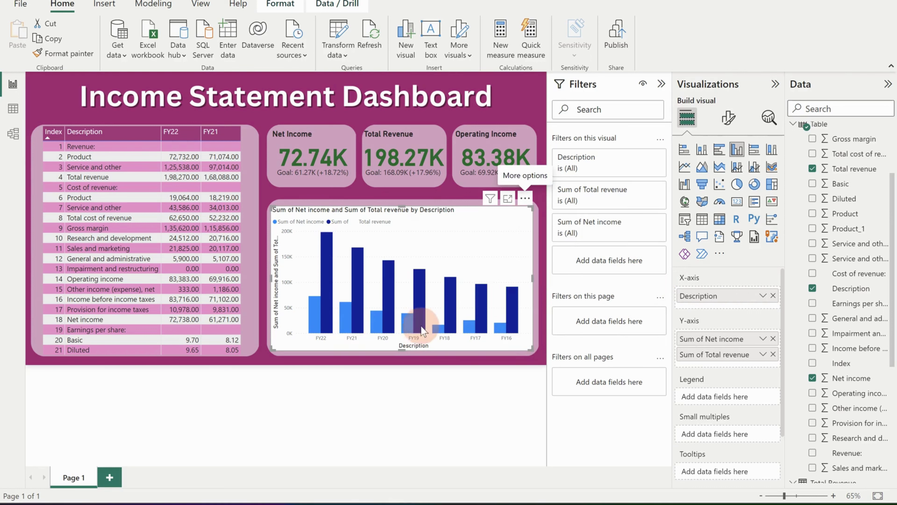
Turn off the column chart's background so the card colour shows through
left_click(728, 119)
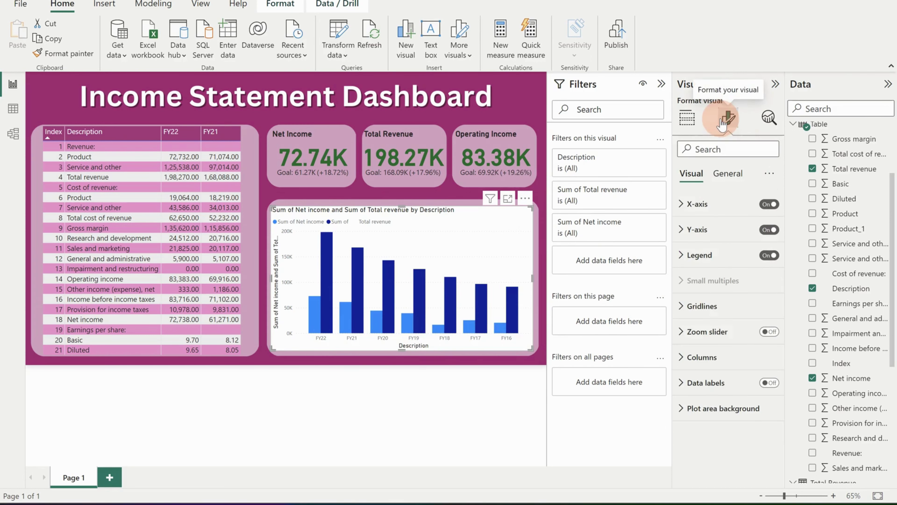
left_click(737, 178)
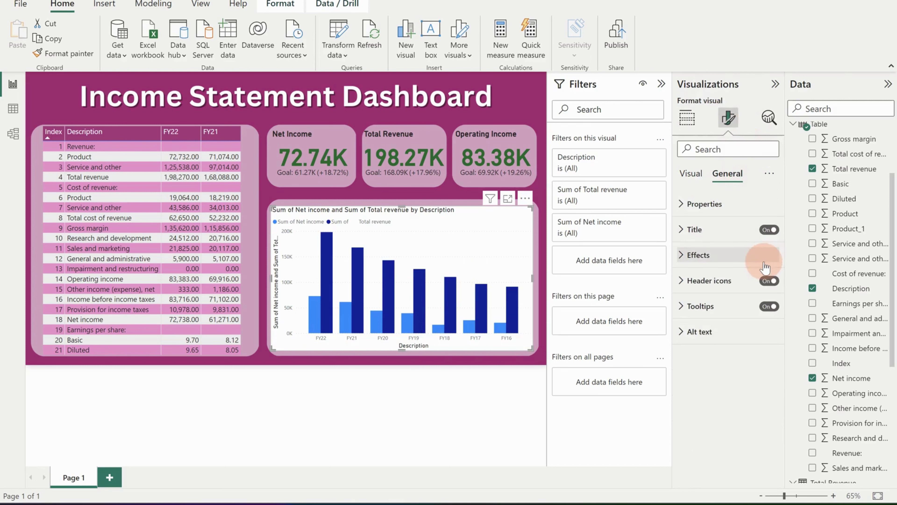
left_click(766, 255)
left_click(763, 280)
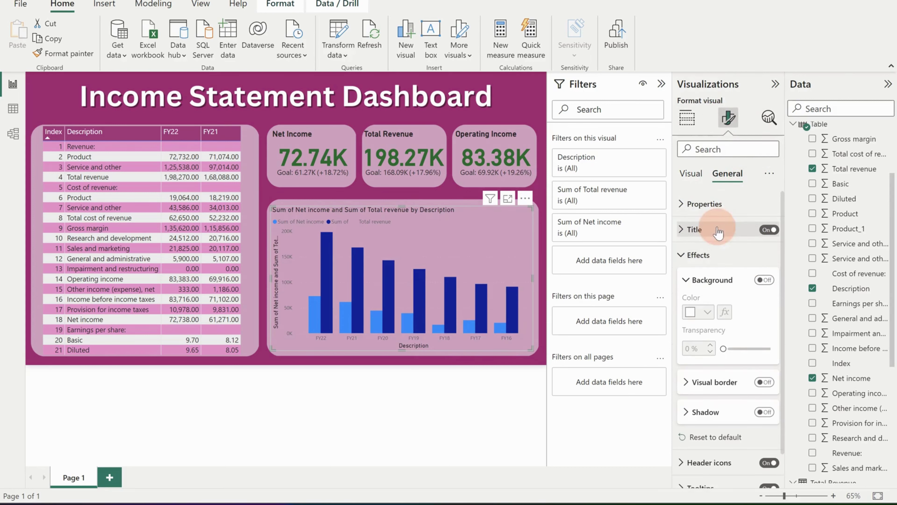
Clear the column chart's title text and collapse its title and background settings
left_click(703, 230)
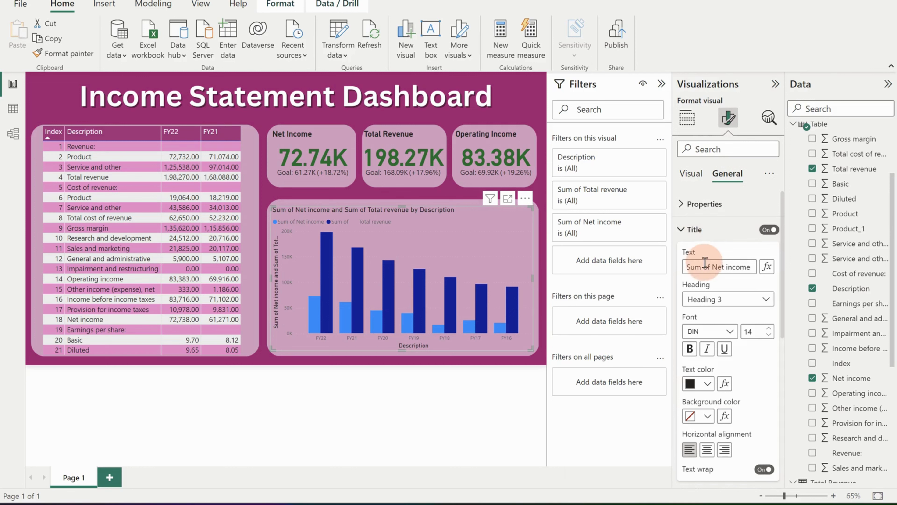
left_click_drag(689, 267, 761, 272)
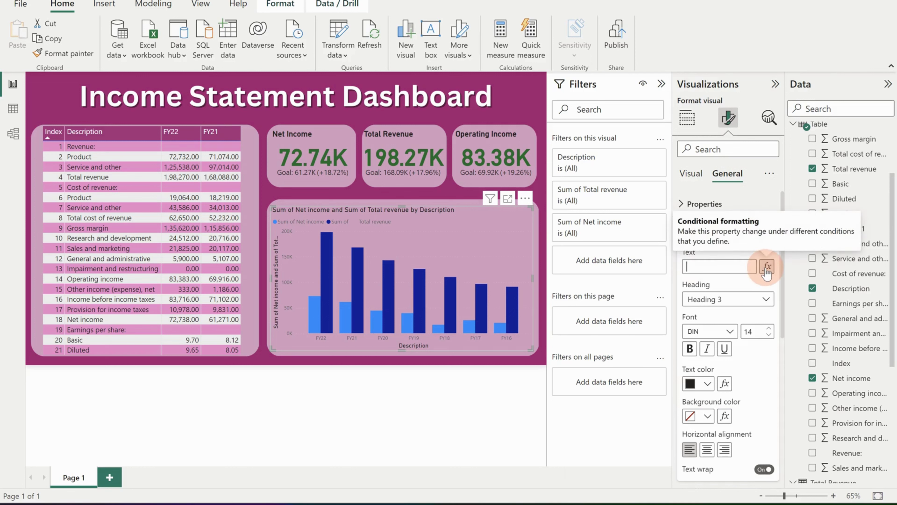
key("BackSpace")
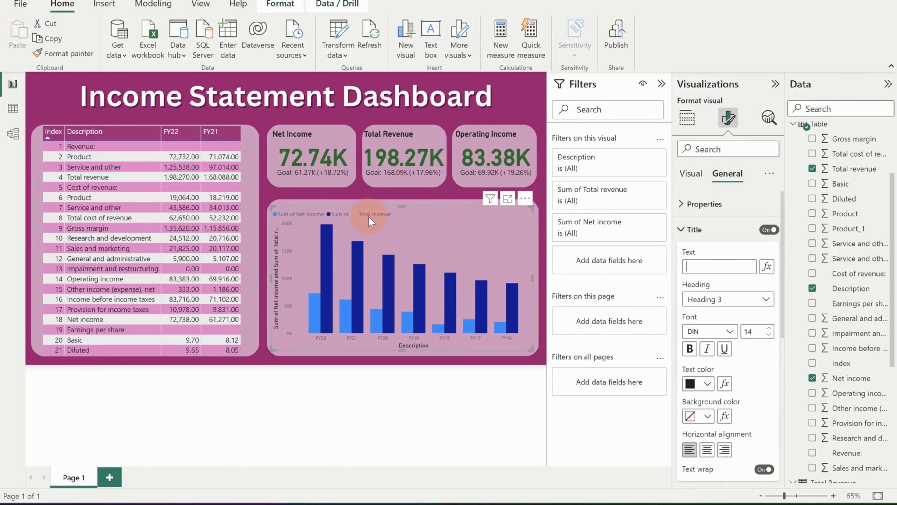
left_click(697, 229)
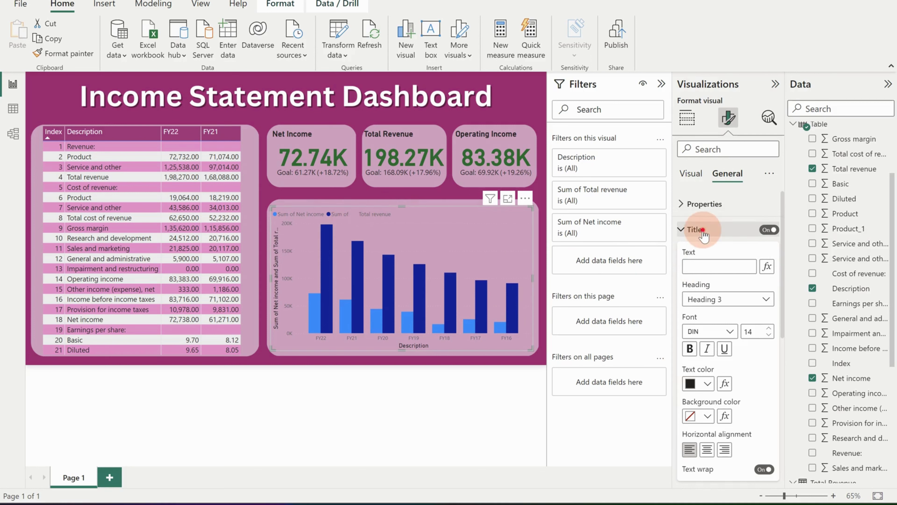
left_click(703, 280)
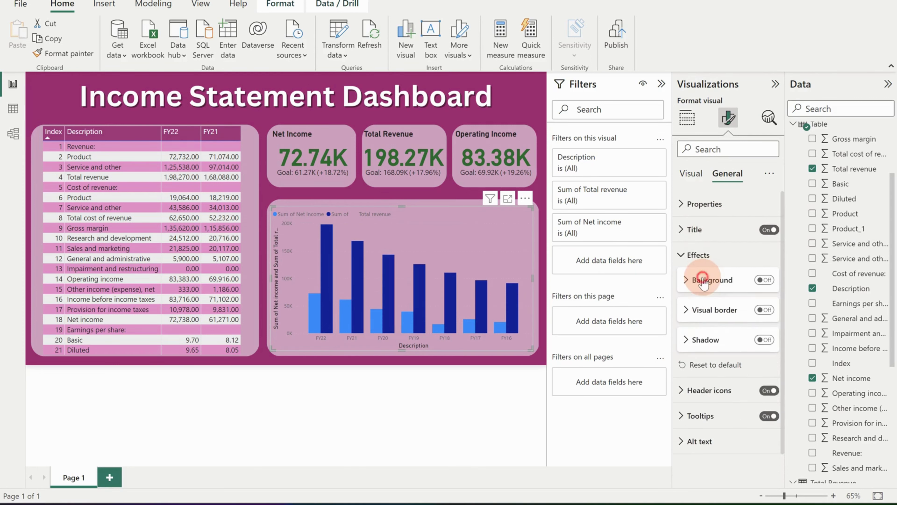
Format the column chart's X-axis values in bold black text at size 11
left_click(691, 178)
left_click(697, 204)
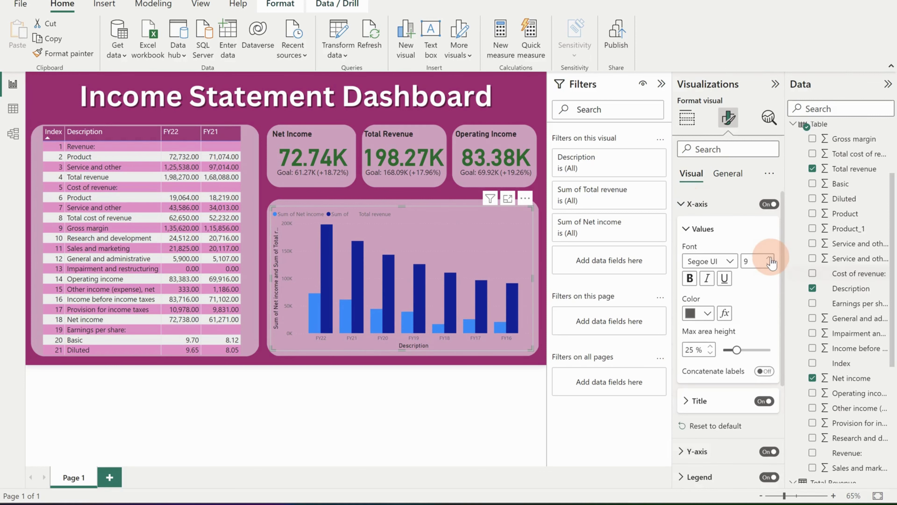
left_click(769, 258)
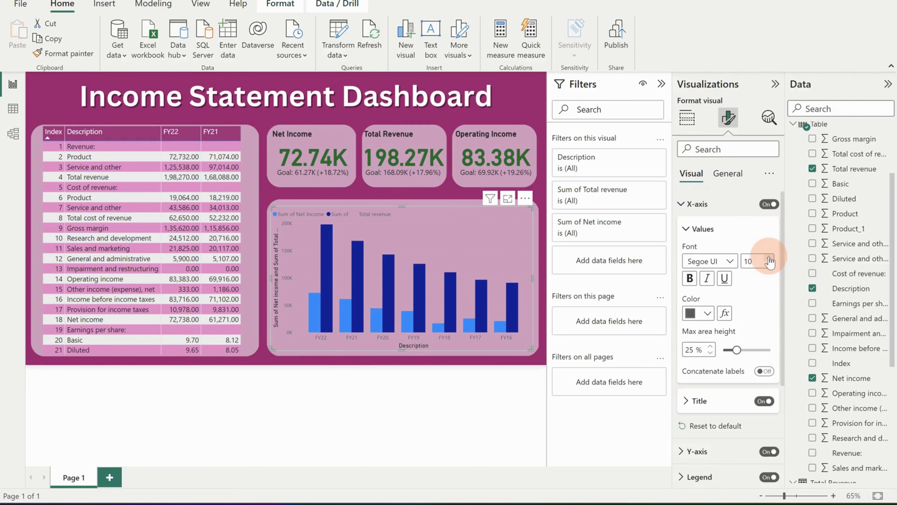
left_click(769, 260)
left_click(692, 281)
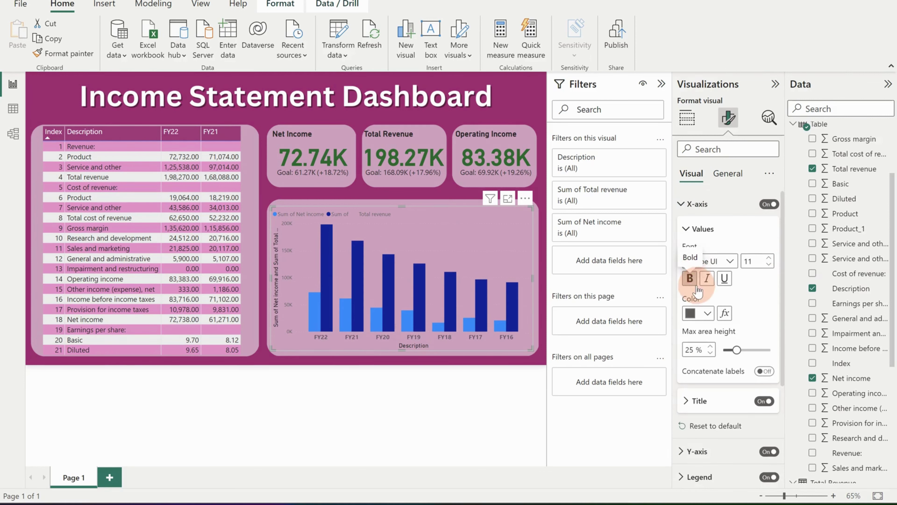
left_click(706, 313)
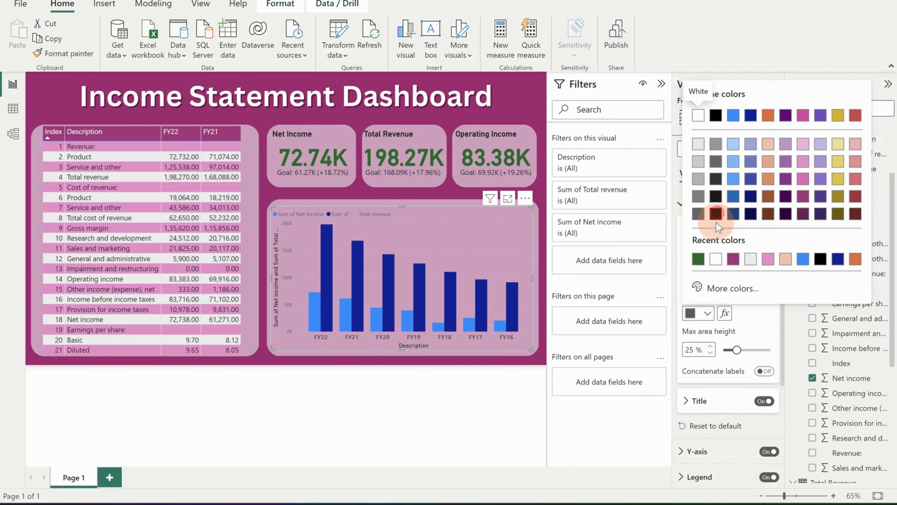
left_click(716, 213)
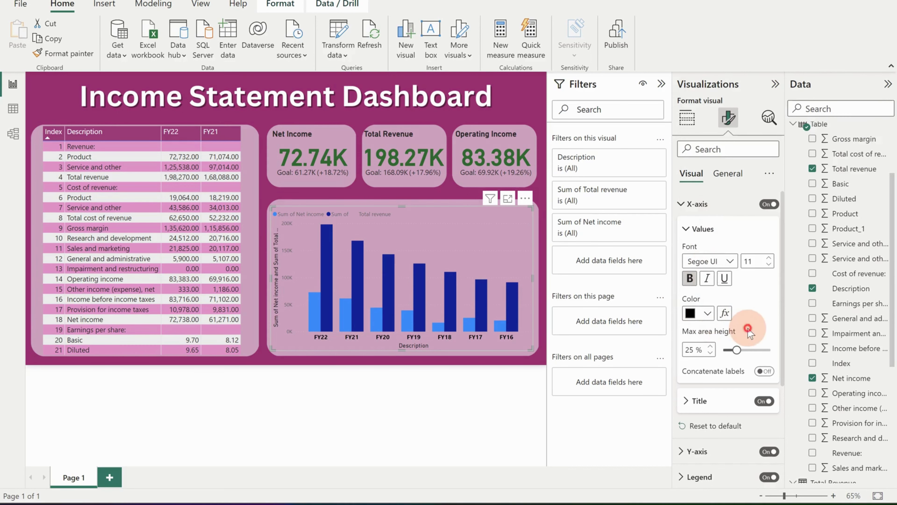
Make the column chart's X-axis title bold at size 14 and collapse the X-axis title and values settings
left_click(717, 400)
scroll(718, 392, "down", 4)
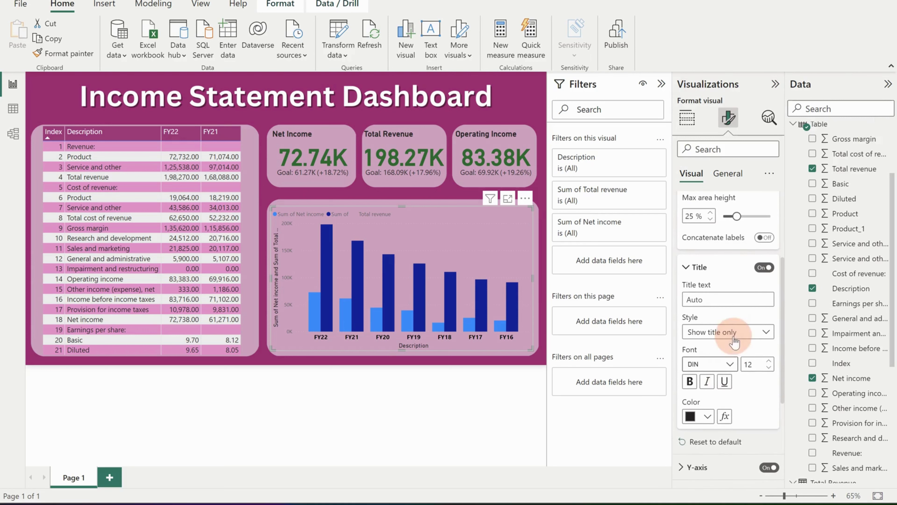
scroll(725, 302, "down", 2)
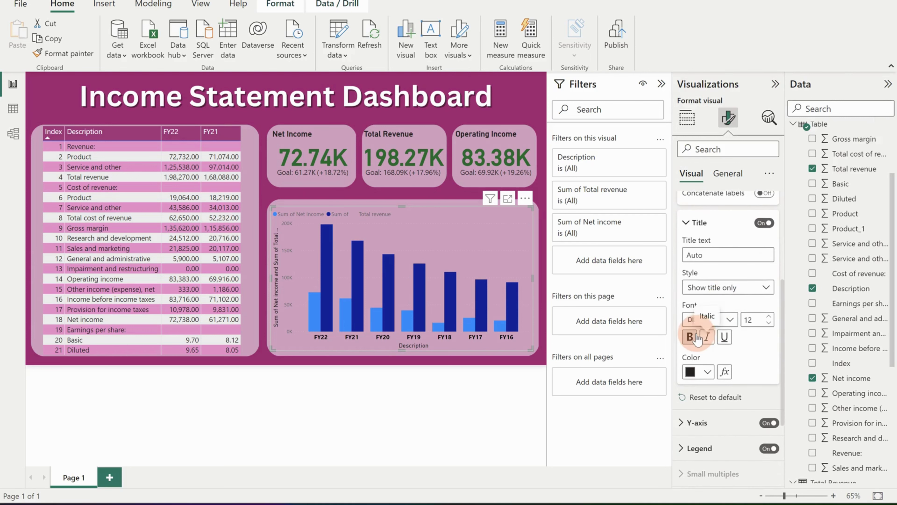
left_click(690, 336)
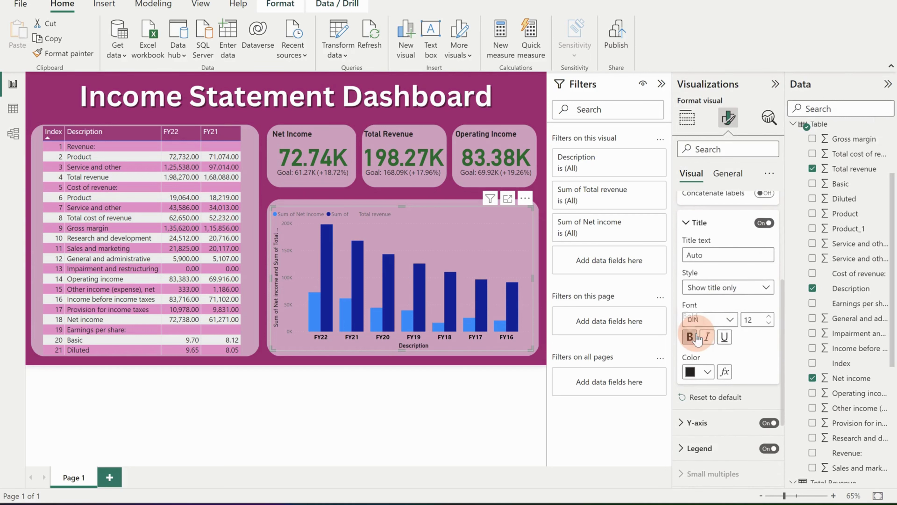
left_click(768, 316)
left_click(768, 317)
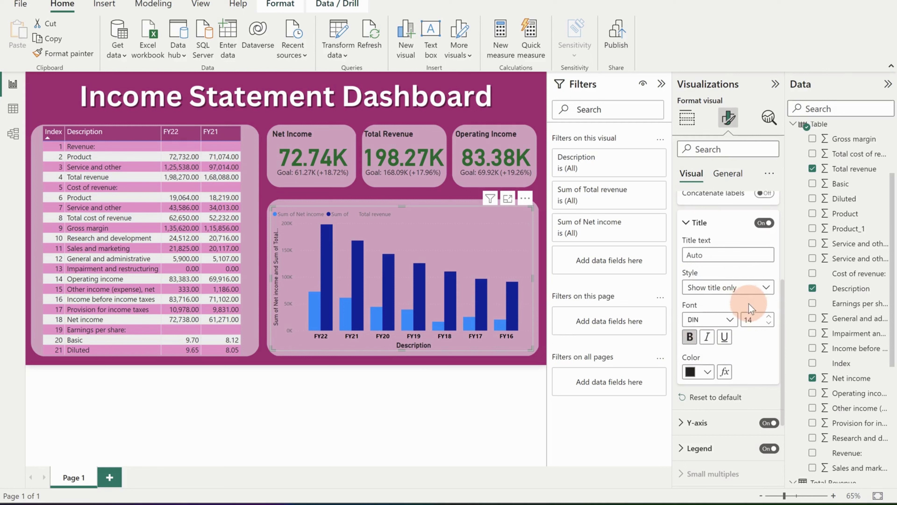
left_click(689, 224)
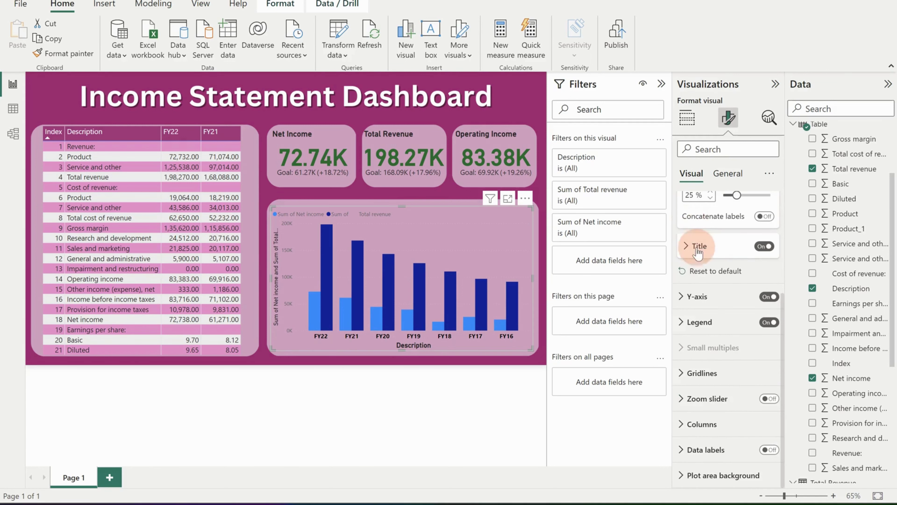
left_click(684, 245)
scroll(689, 327, "up", 2)
left_click(687, 334)
scroll(686, 247, "up", 3)
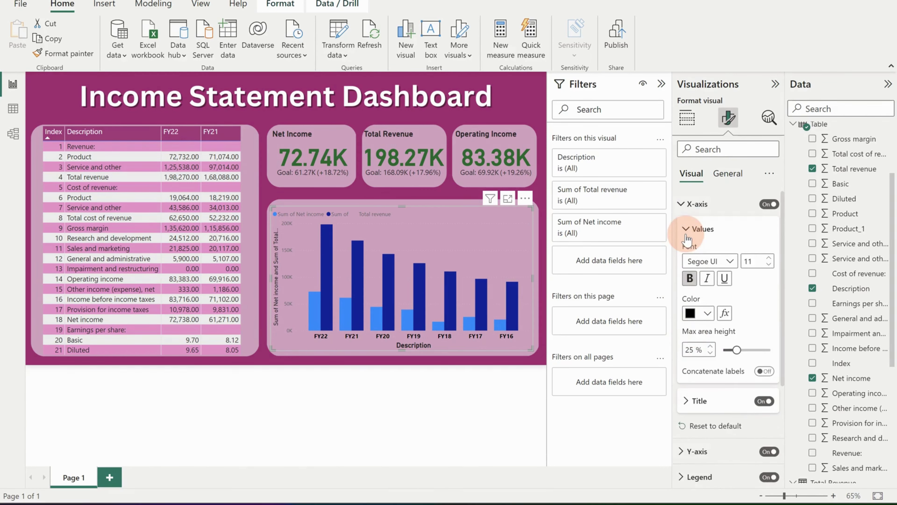
left_click(685, 229)
Turn off the column chart's Y-axis title
left_click(687, 308)
scroll(686, 307, "down", 2)
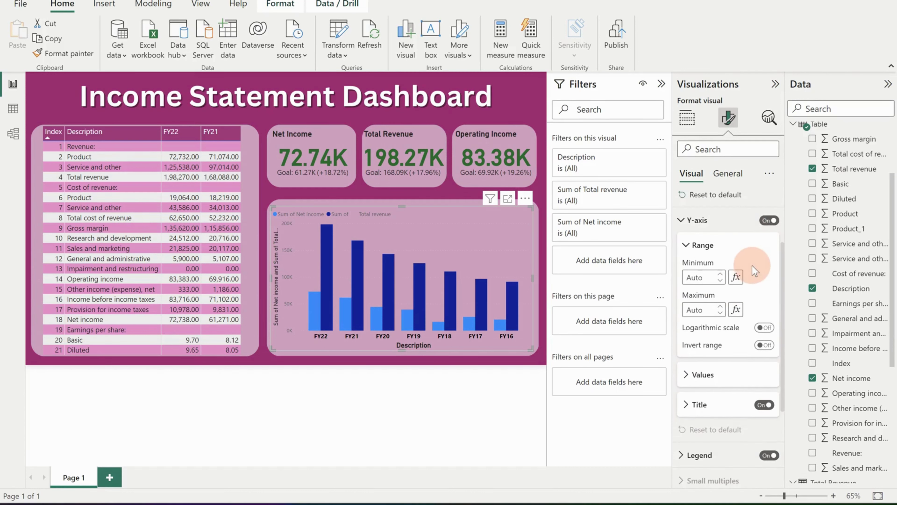
scroll(752, 266, "down", 2)
left_click(764, 360)
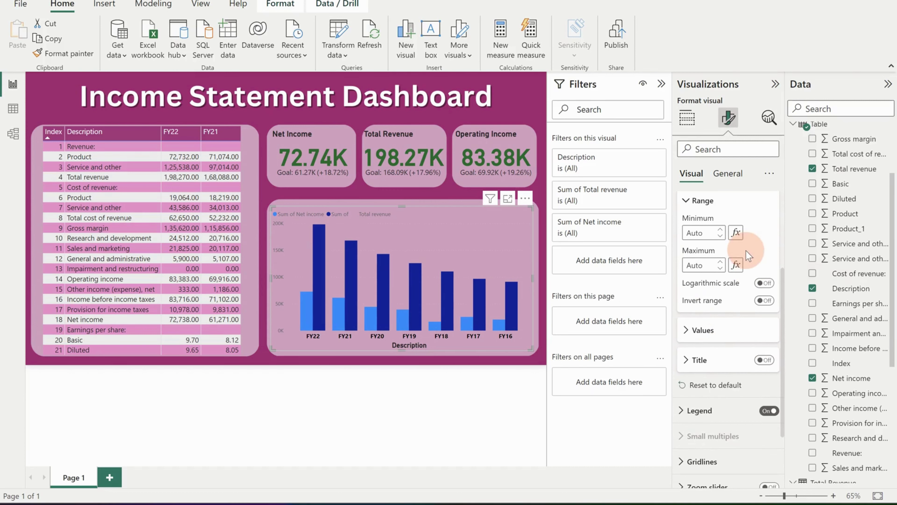
Format the column chart's Y-axis values in bold black text at size 11
scroll(745, 251, "up", 2)
left_click(740, 370)
scroll(769, 320, "down", 4)
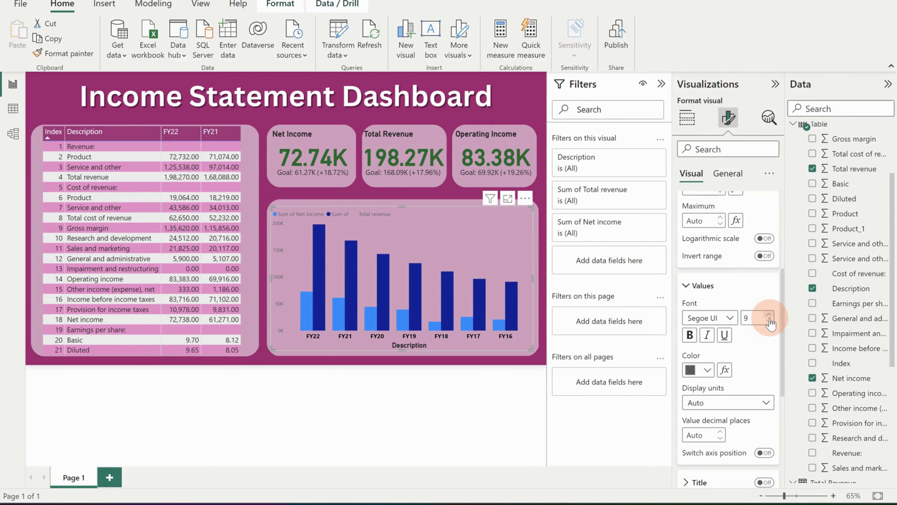
left_click(769, 316)
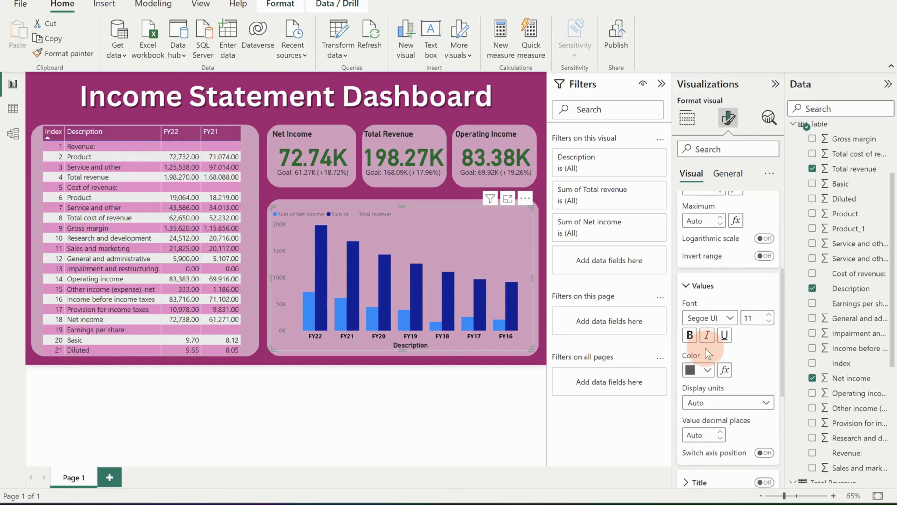
left_click(706, 369)
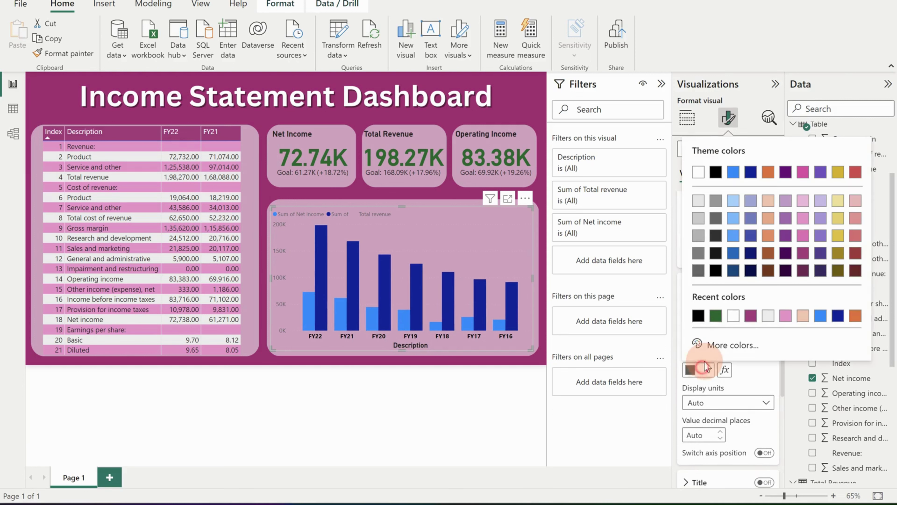
left_click(698, 316)
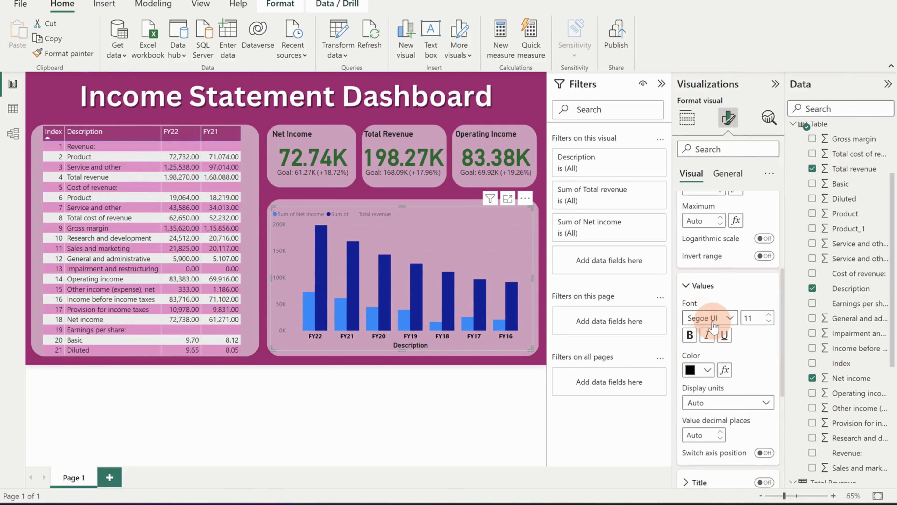
left_click(692, 336)
Format the column chart's legend text in bold black at size 12, leaving the legend title text blank
left_click(717, 322)
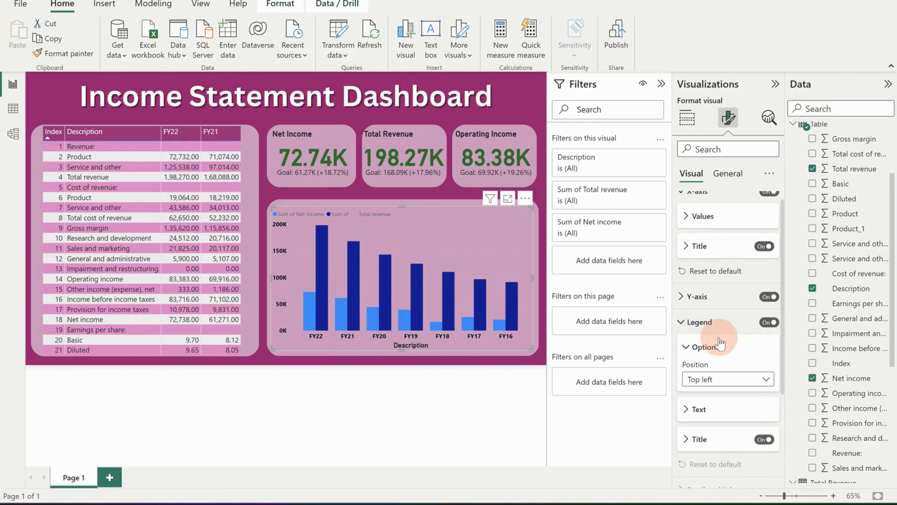
scroll(727, 314, "down", 2)
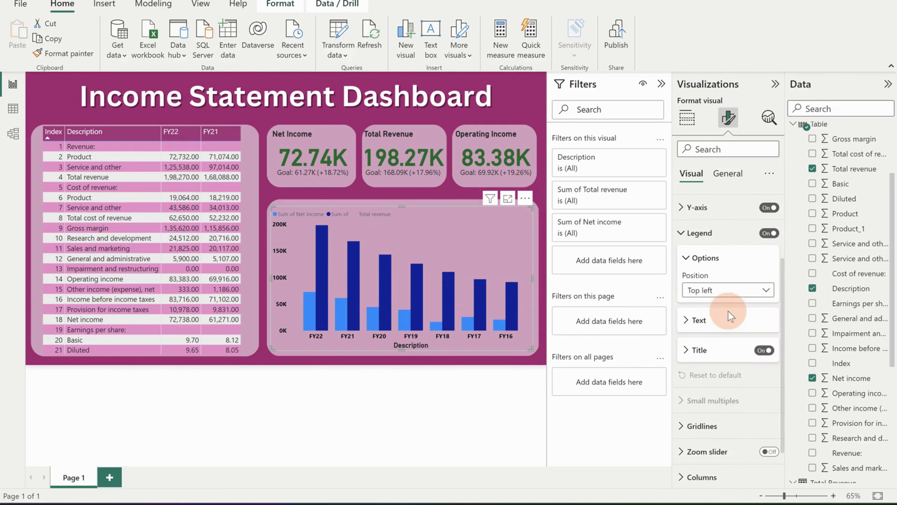
left_click(728, 313)
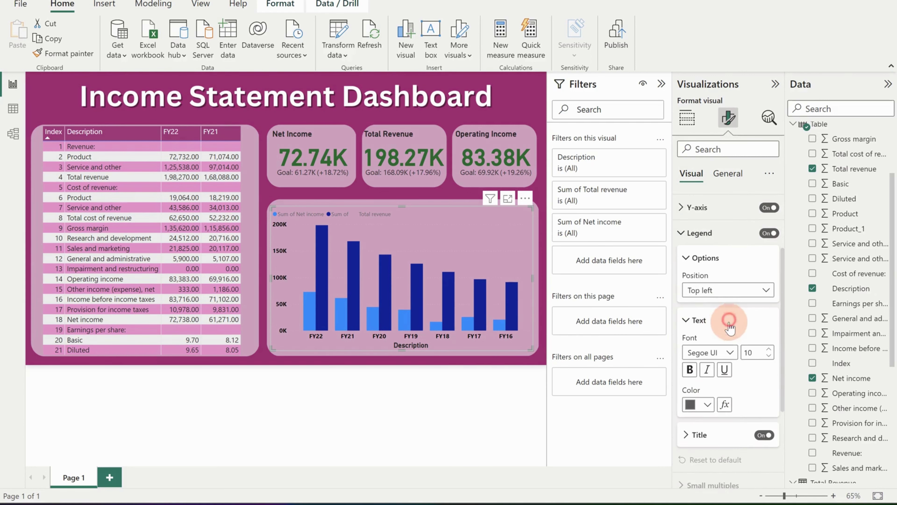
left_click(767, 349)
left_click(768, 349)
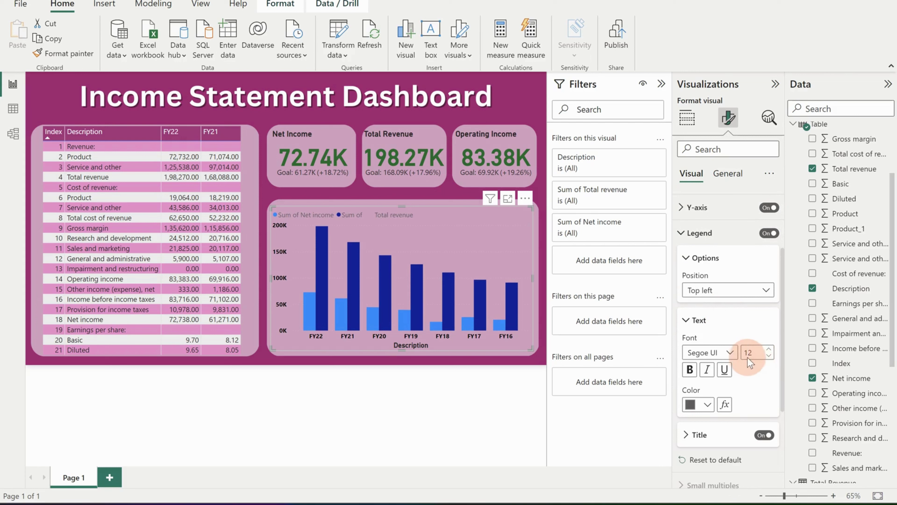
left_click(698, 403)
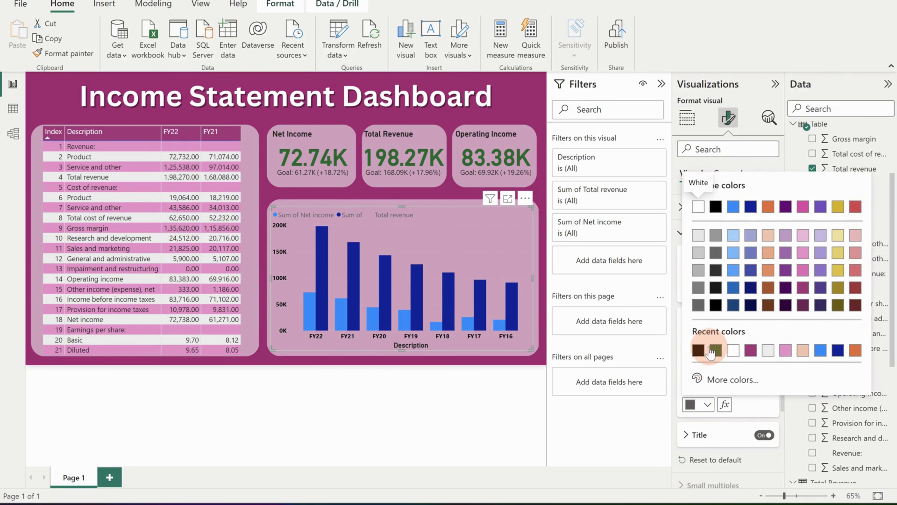
left_click(698, 349)
scroll(711, 368, "down", 2)
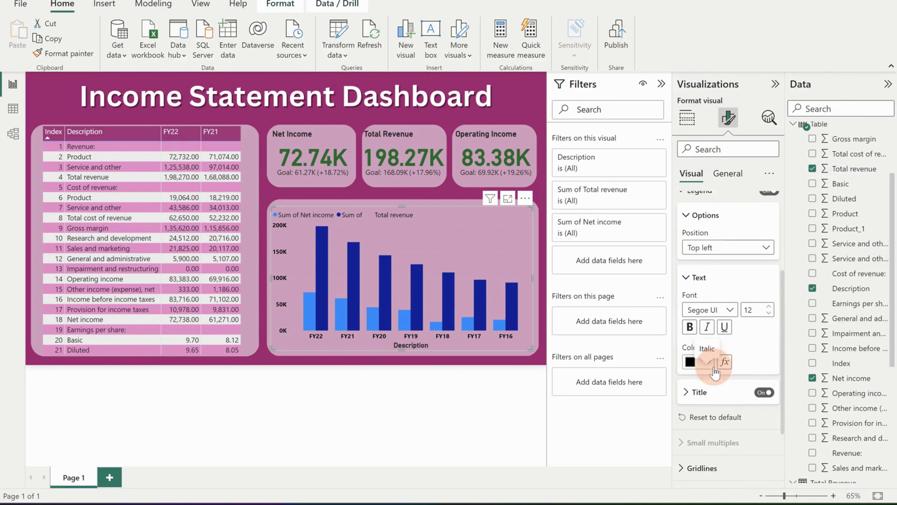
left_click(690, 325)
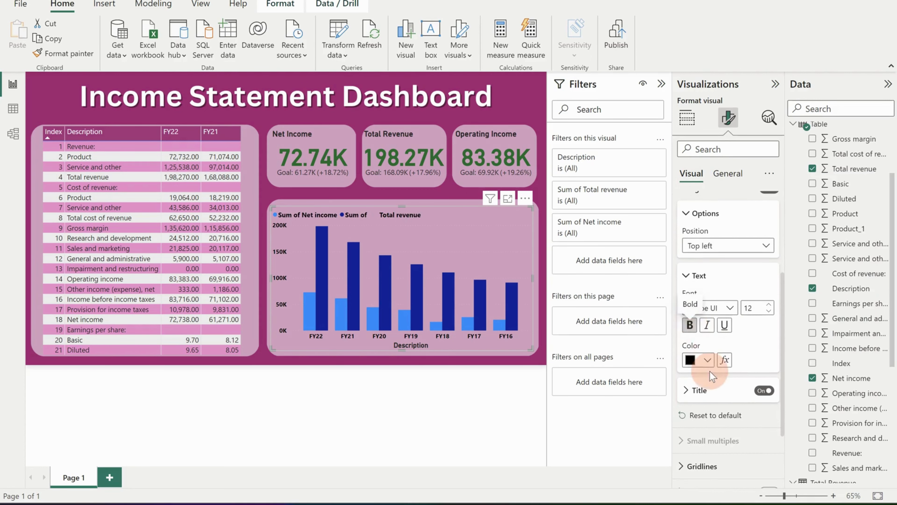
scroll(710, 372, "down", 4)
left_click(711, 302)
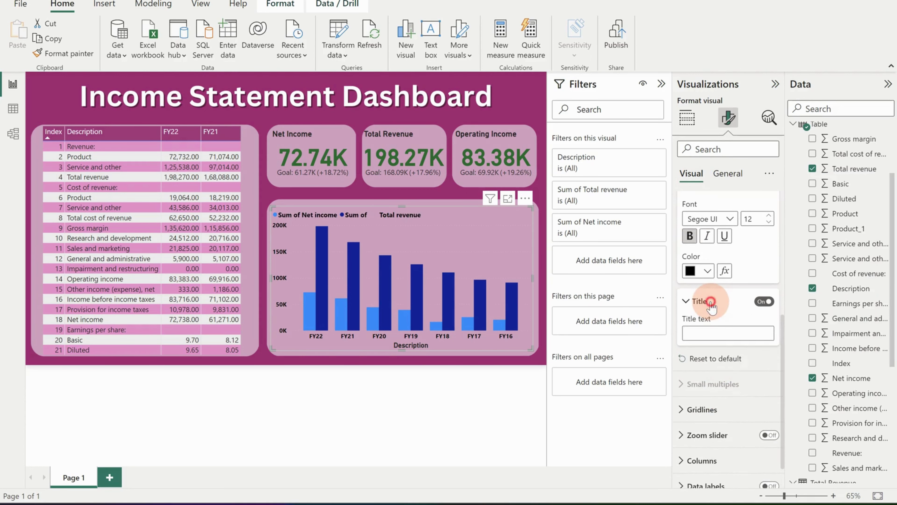
left_click(711, 302)
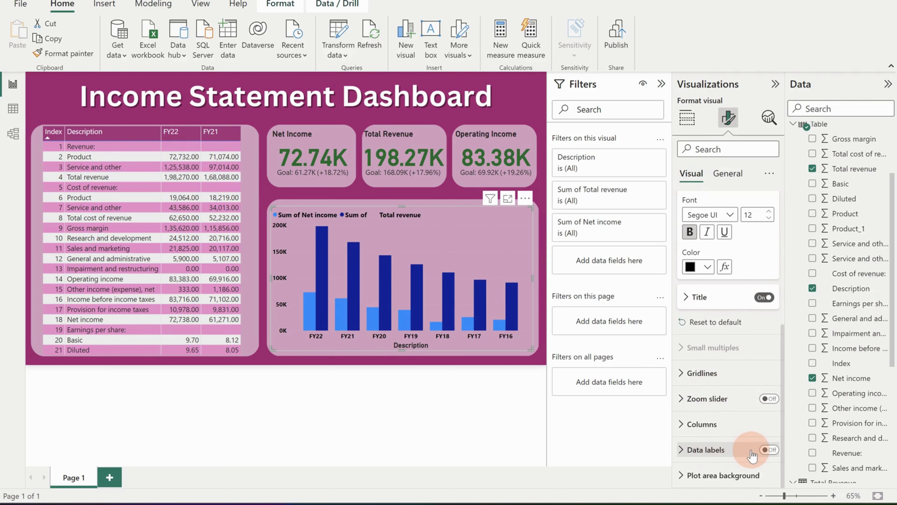
Turn on data labels for all series in the column chart and format their values in bold white text at size 11
left_click(760, 451)
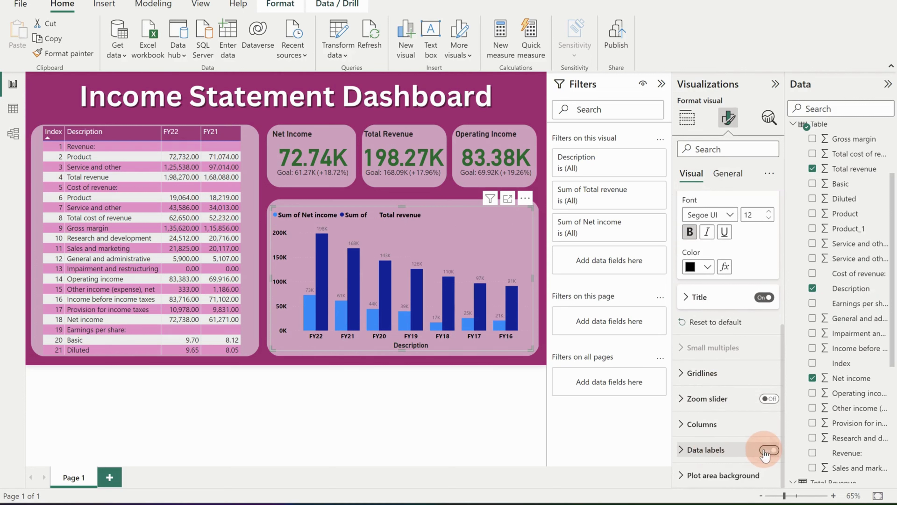
left_click(706, 452)
scroll(720, 413, "down", 5)
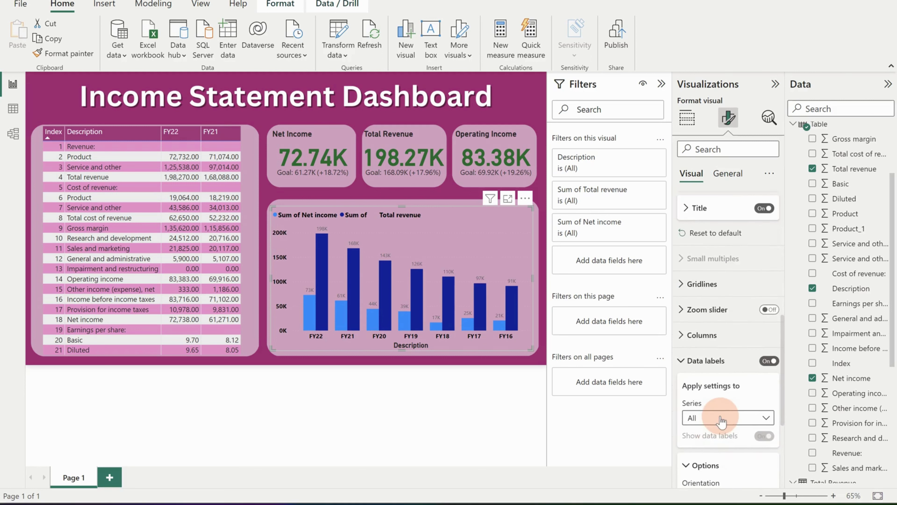
left_click(710, 395)
scroll(742, 371, "down", 4)
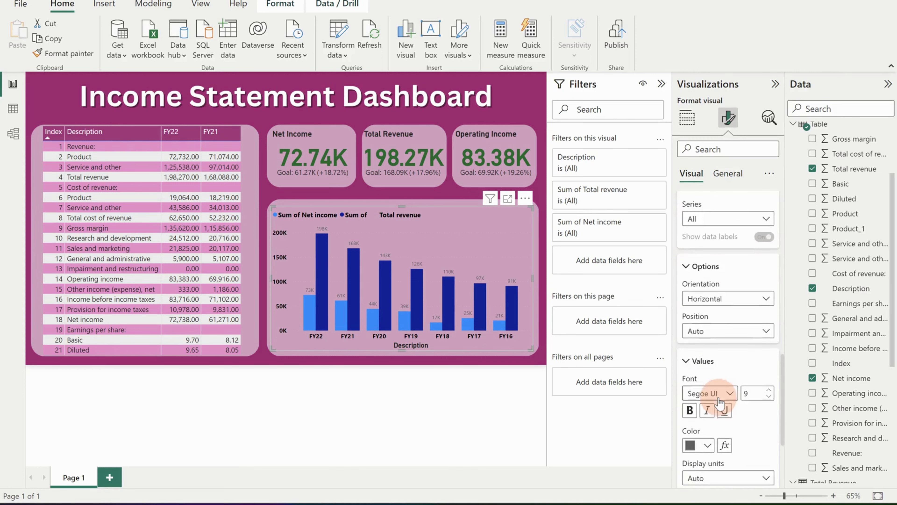
left_click(769, 293)
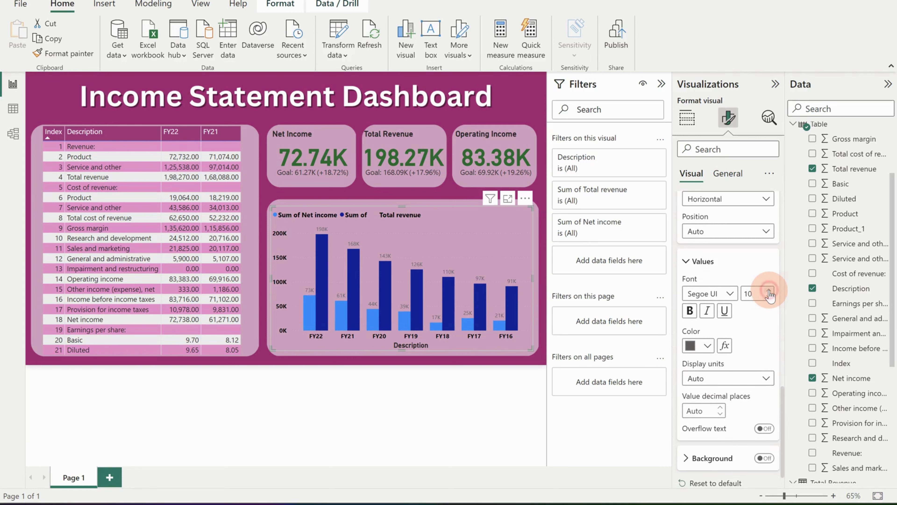
left_click(707, 345)
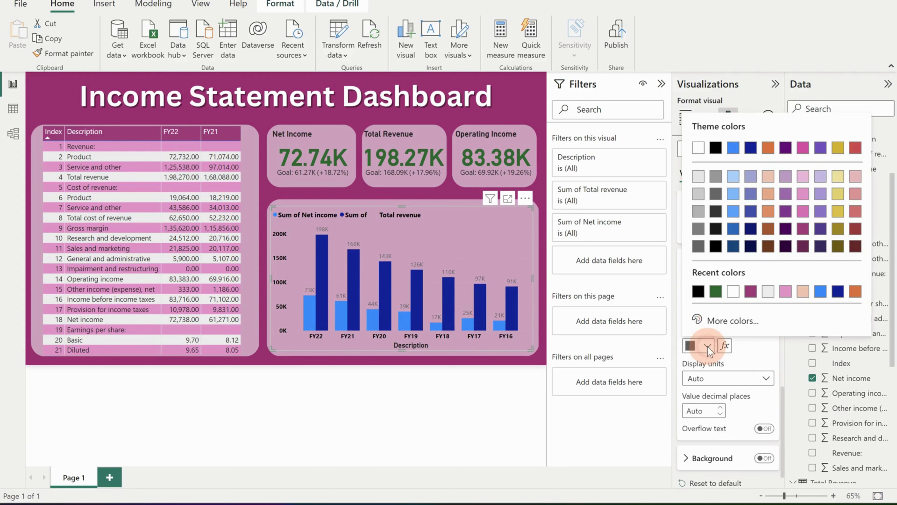
left_click(733, 291)
left_click(691, 313)
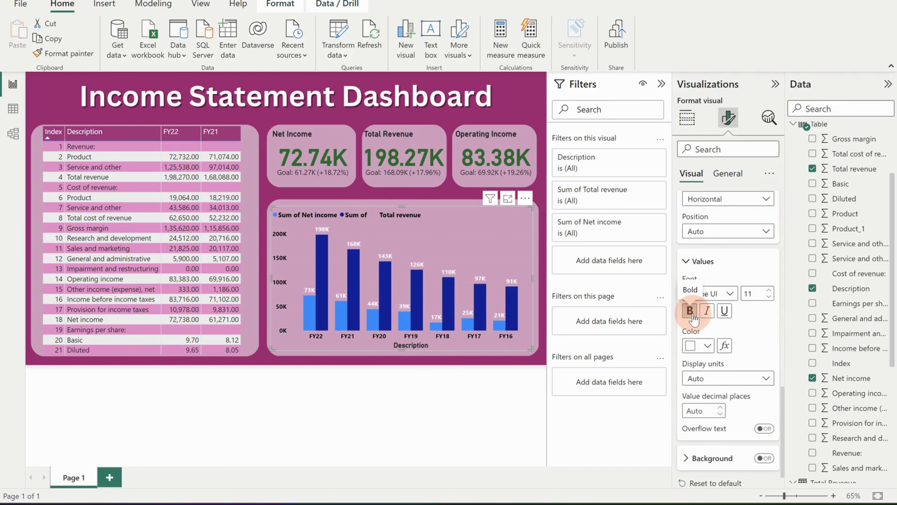
Turn off the column chart's Y-axis
scroll(689, 279, "up", 6)
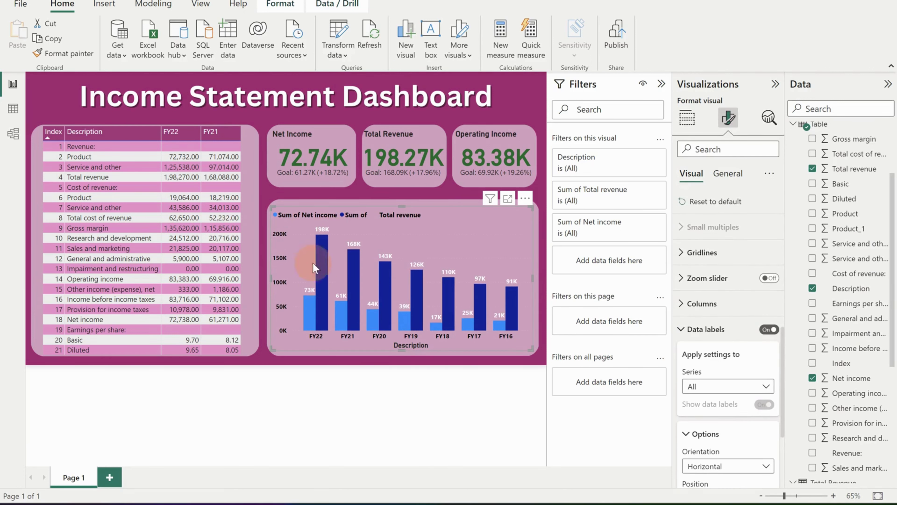
scroll(742, 274, "up", 1)
scroll(742, 274, "up", 10)
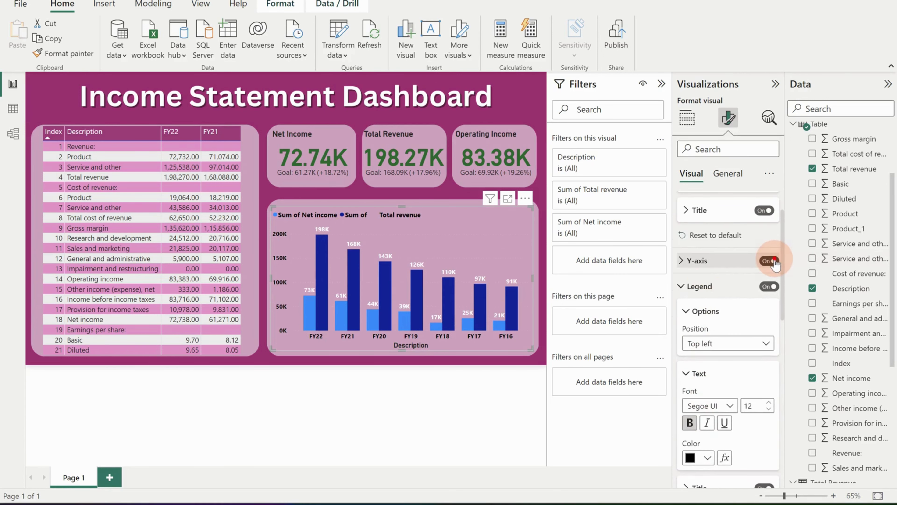
left_click(769, 261)
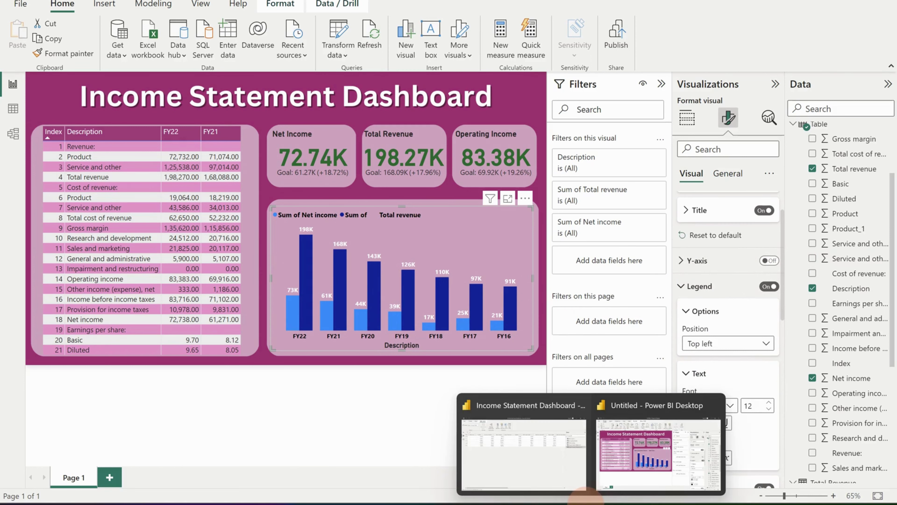
Rename the column chart's Sum of Net income value as Net Income for this visual
left_click(688, 128)
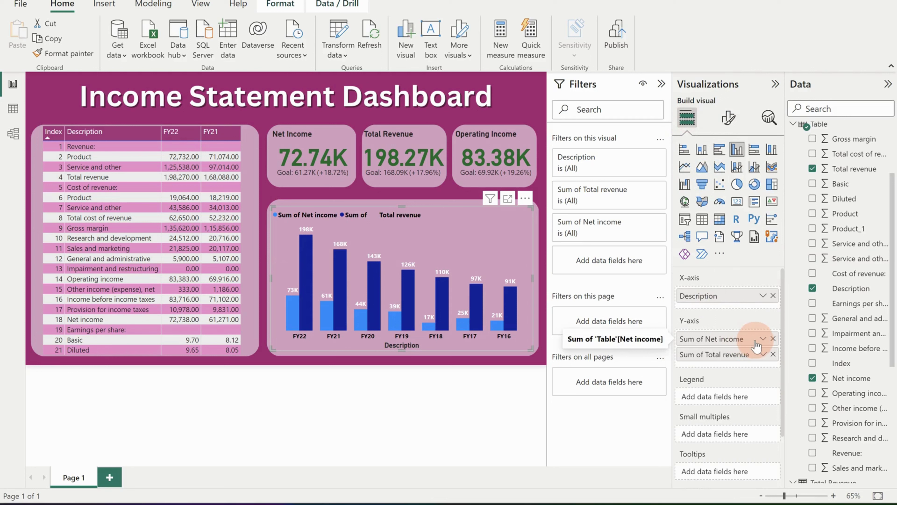
left_click(762, 340)
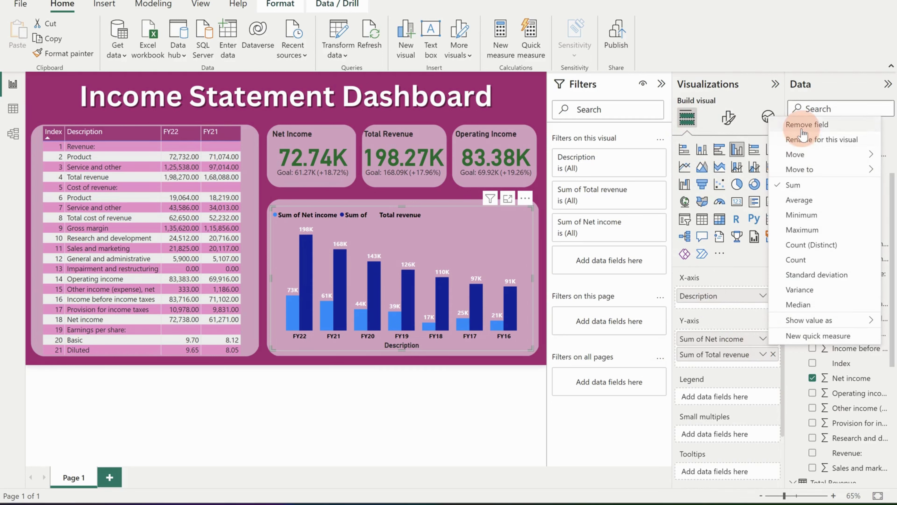
left_click(809, 139)
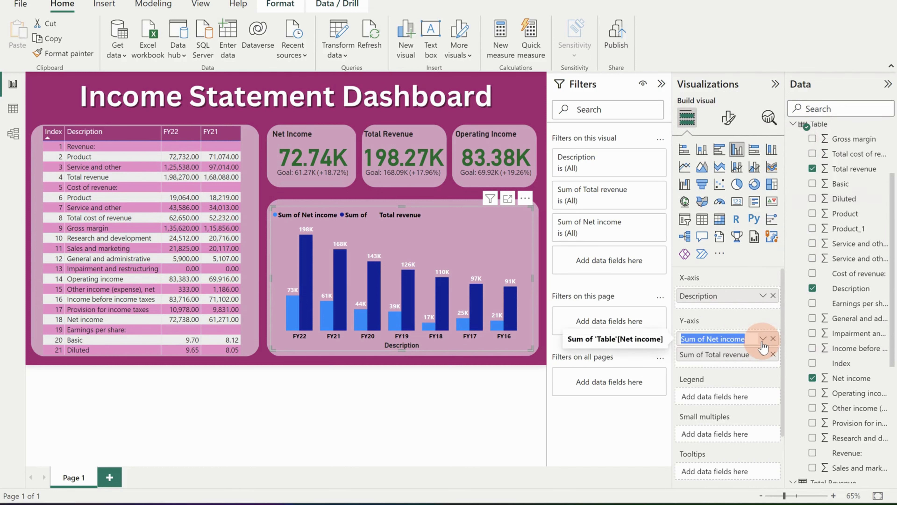
type("Net Inco")
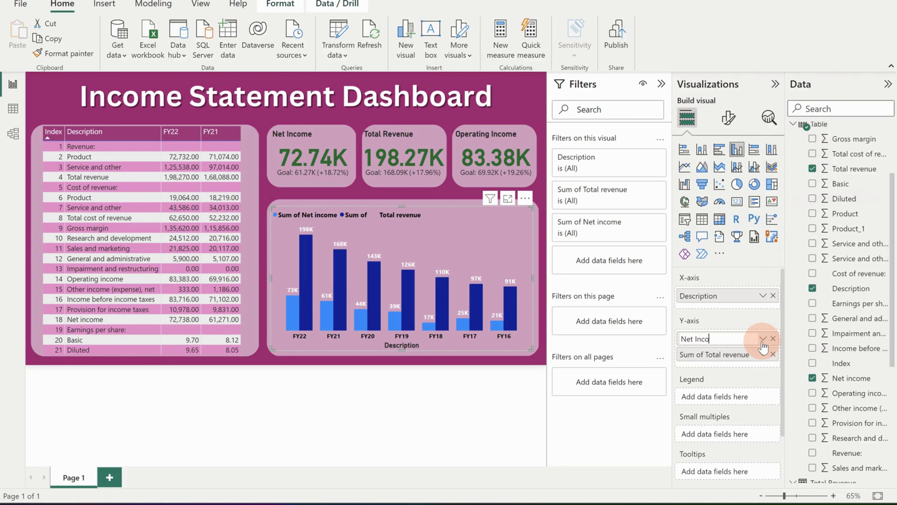
key("Return")
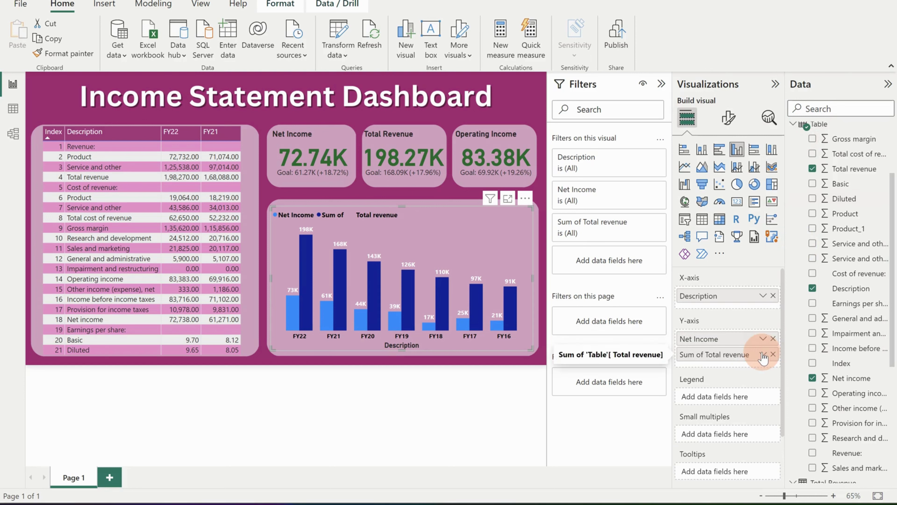
Rename the column chart's Sum of Total revenue value as Total Revenue for this visual
left_click(763, 354)
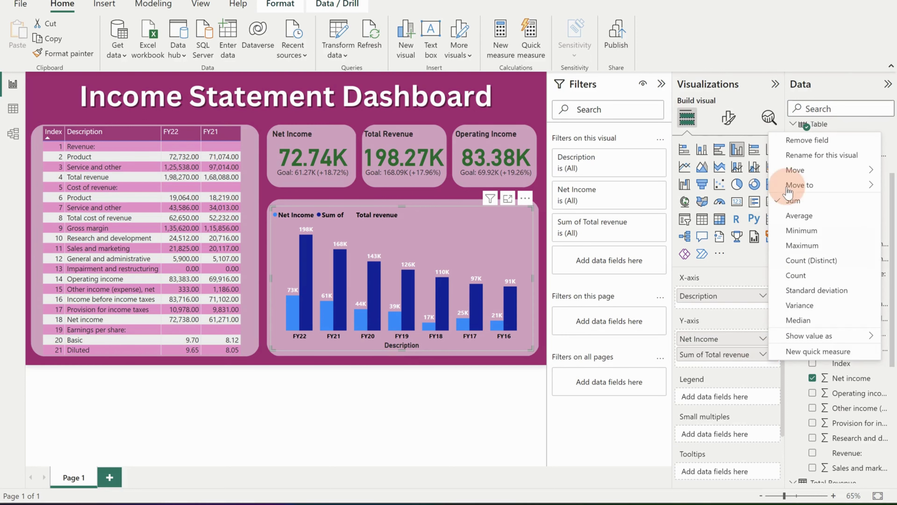
left_click(799, 152)
type("To")
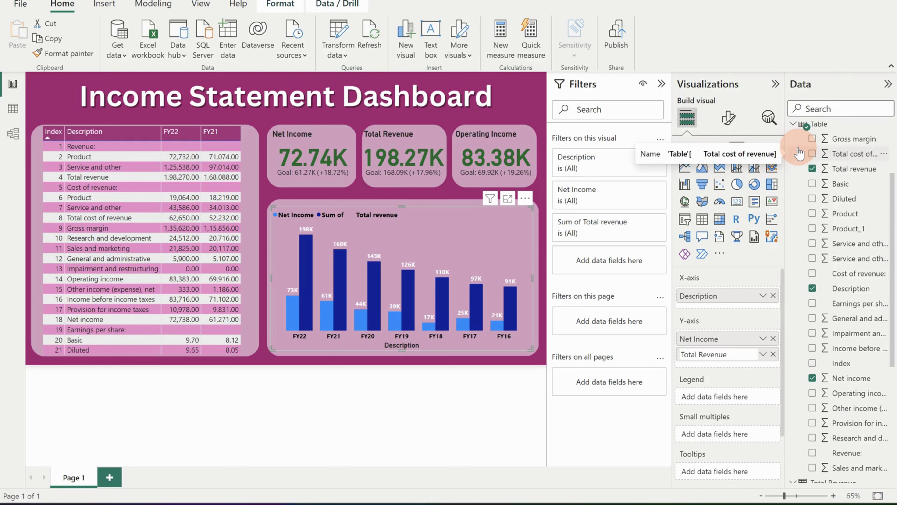
type("tal Revenue")
key("Return")
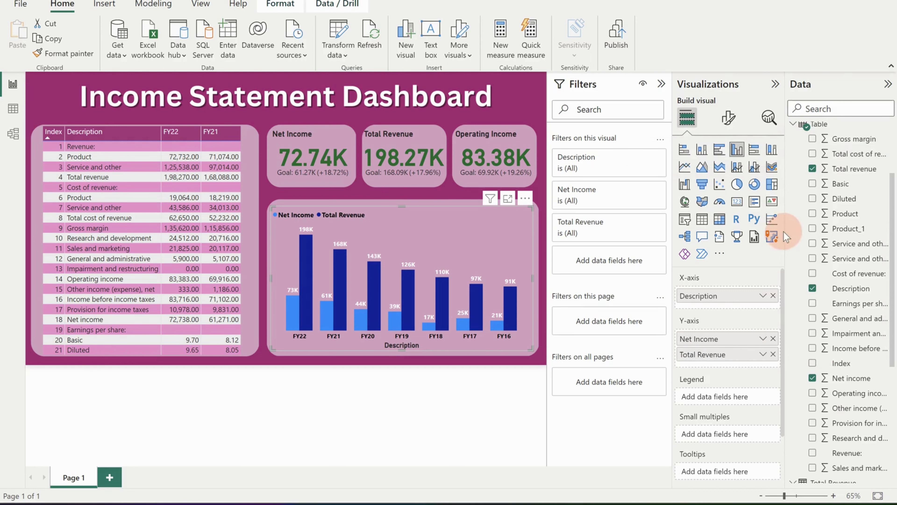
Rename the column chart's X-axis field Description as Year for this visual
left_click(763, 296)
left_click(801, 312)
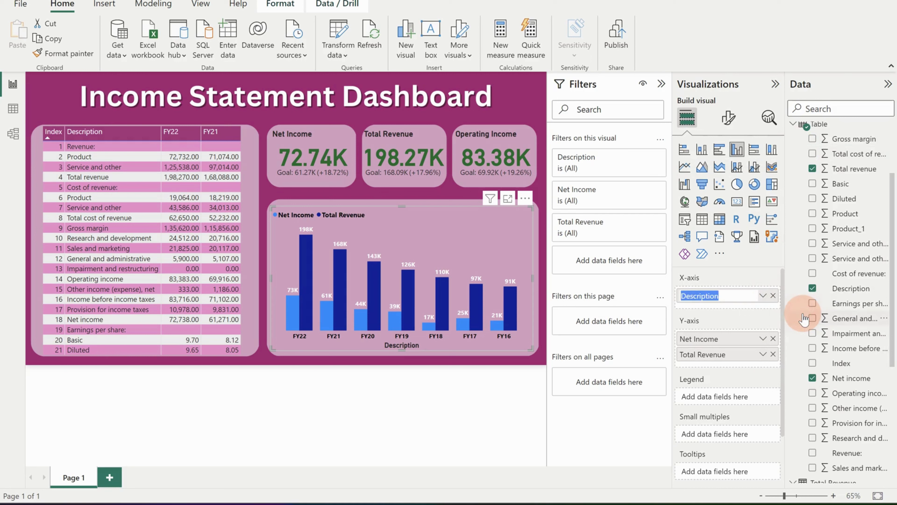
type("Year")
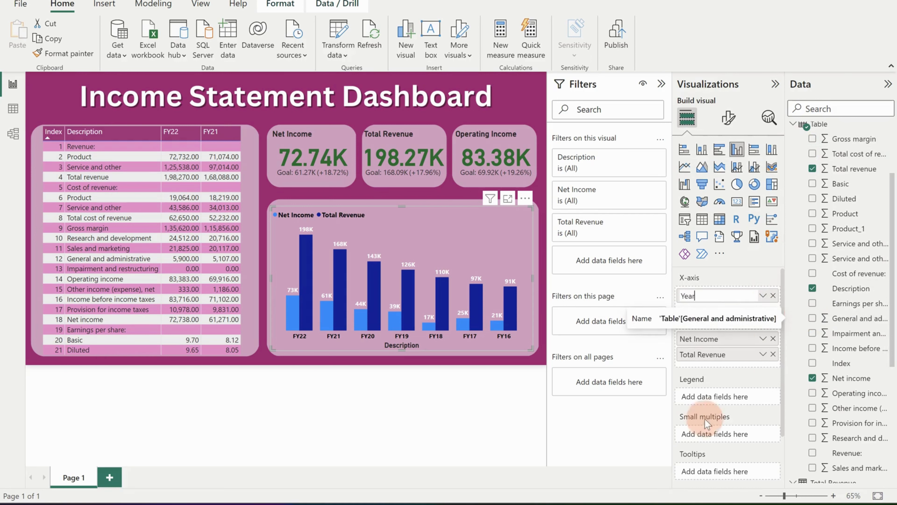
left_click(652, 428)
left_click(472, 411)
left_click(502, 266)
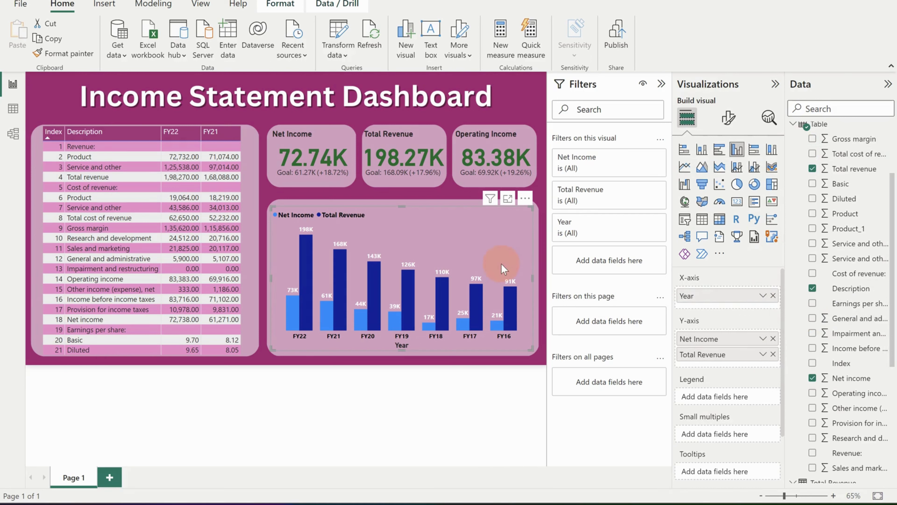
Deselect the column chart and collapse the Filters, Visualizations and Data panes to enlarge the dashboard
left_click(504, 357)
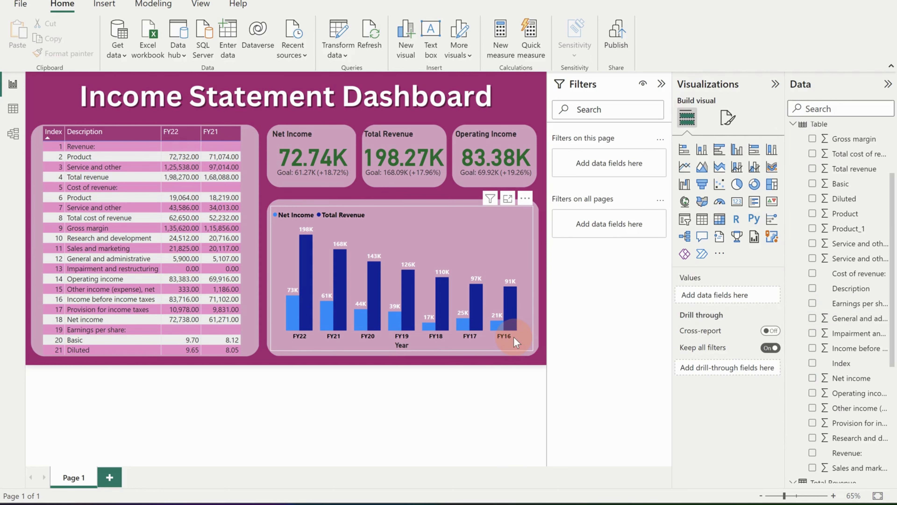
left_click(610, 95)
left_click(662, 84)
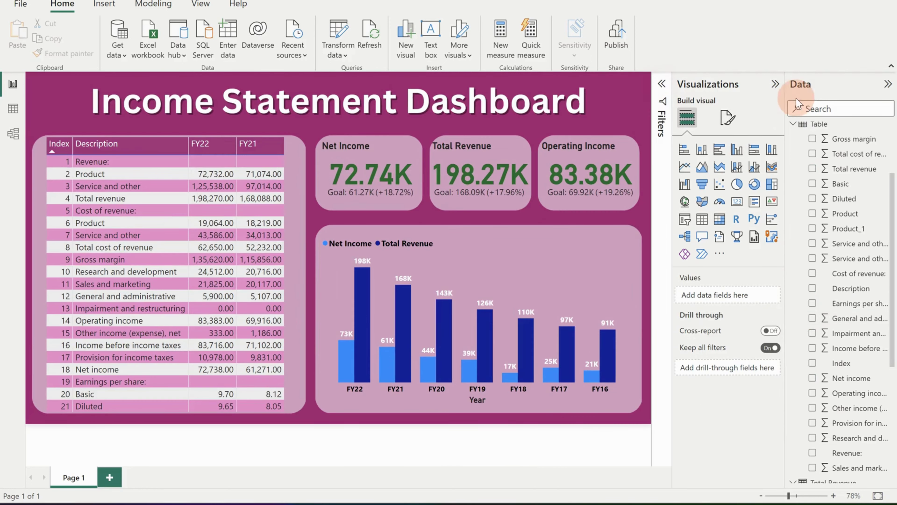
left_click(775, 84)
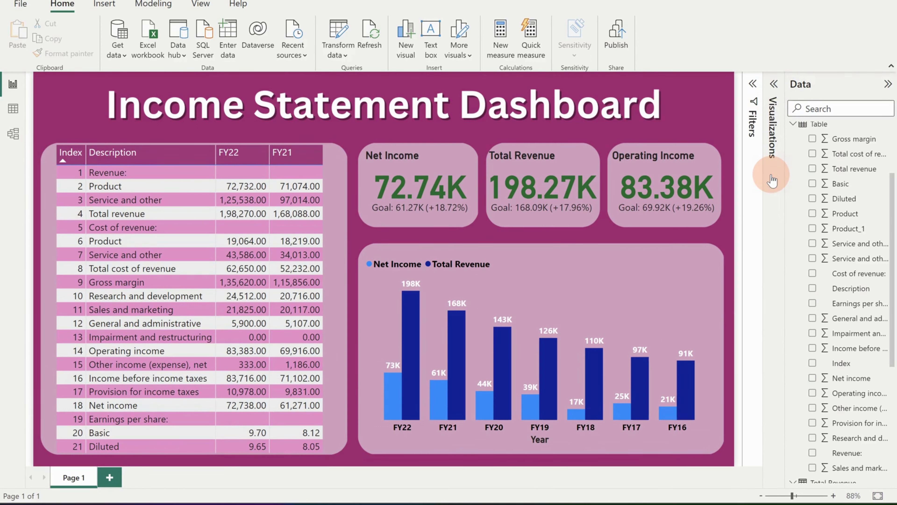
left_click(887, 84)
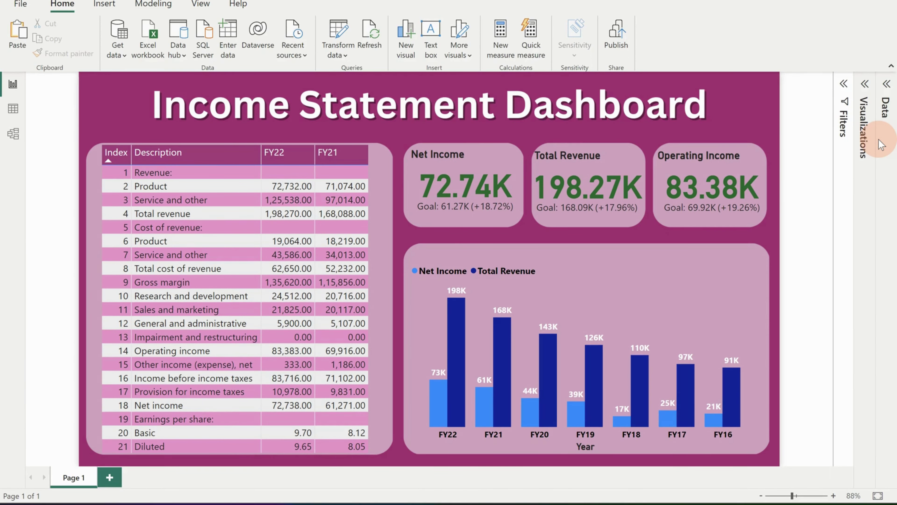